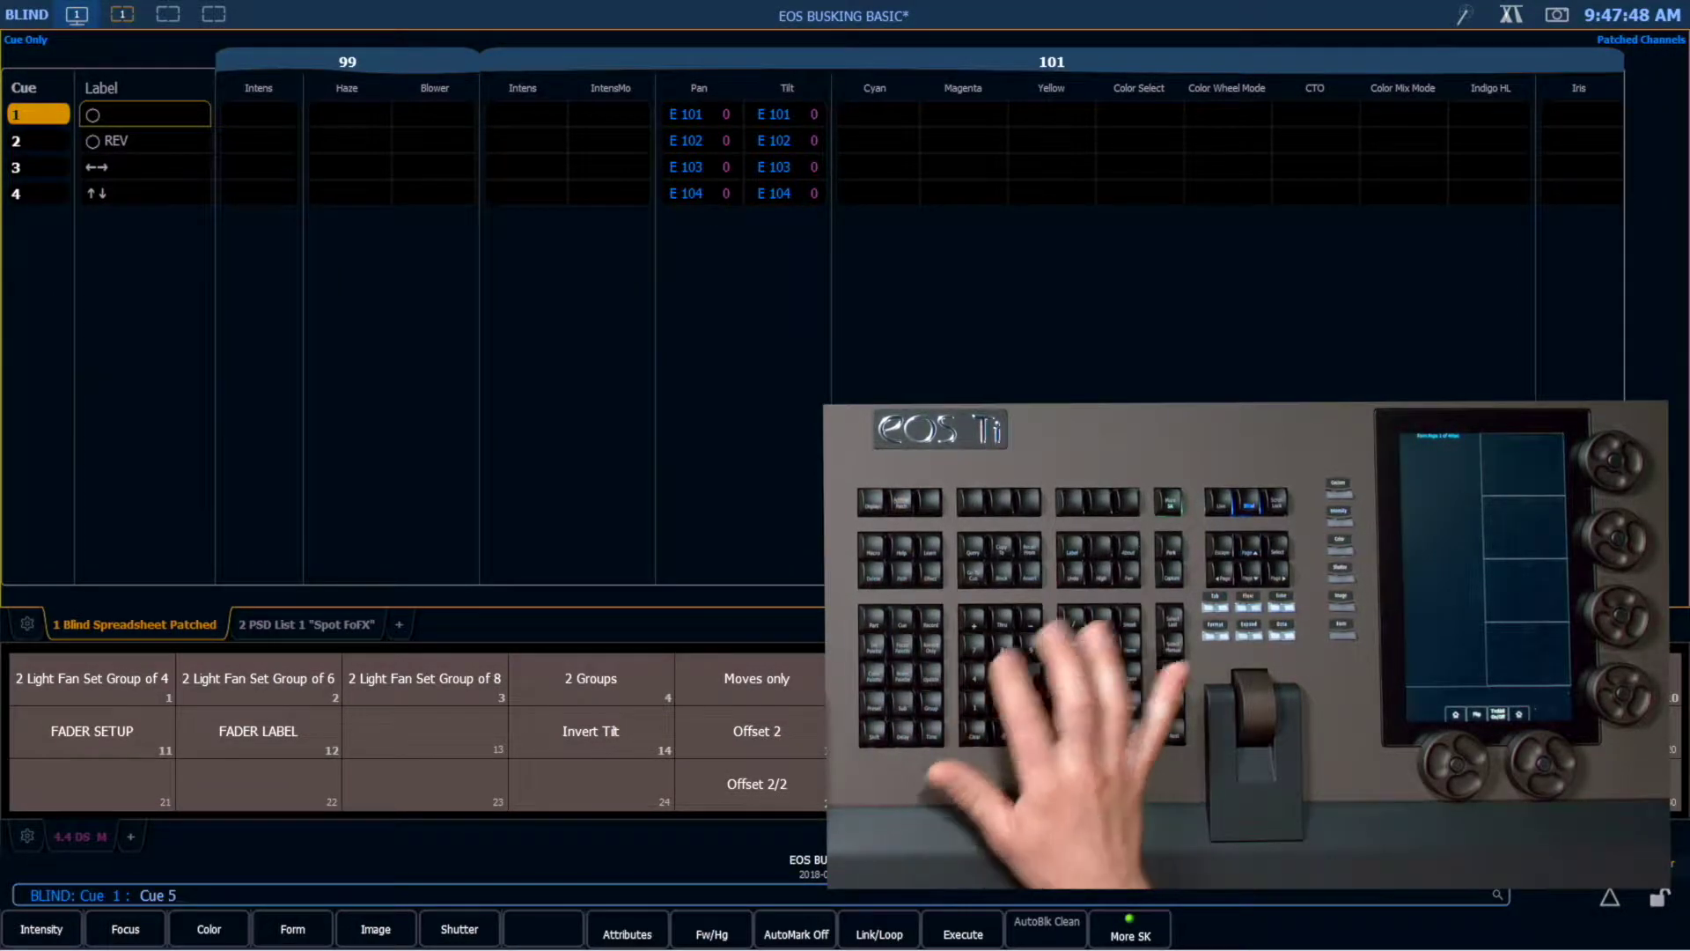
Step: In the Blind spreadsheet, enter cue 1/1 as the source to copy into cue list 51
{"action": "type", "text": "1/1"}
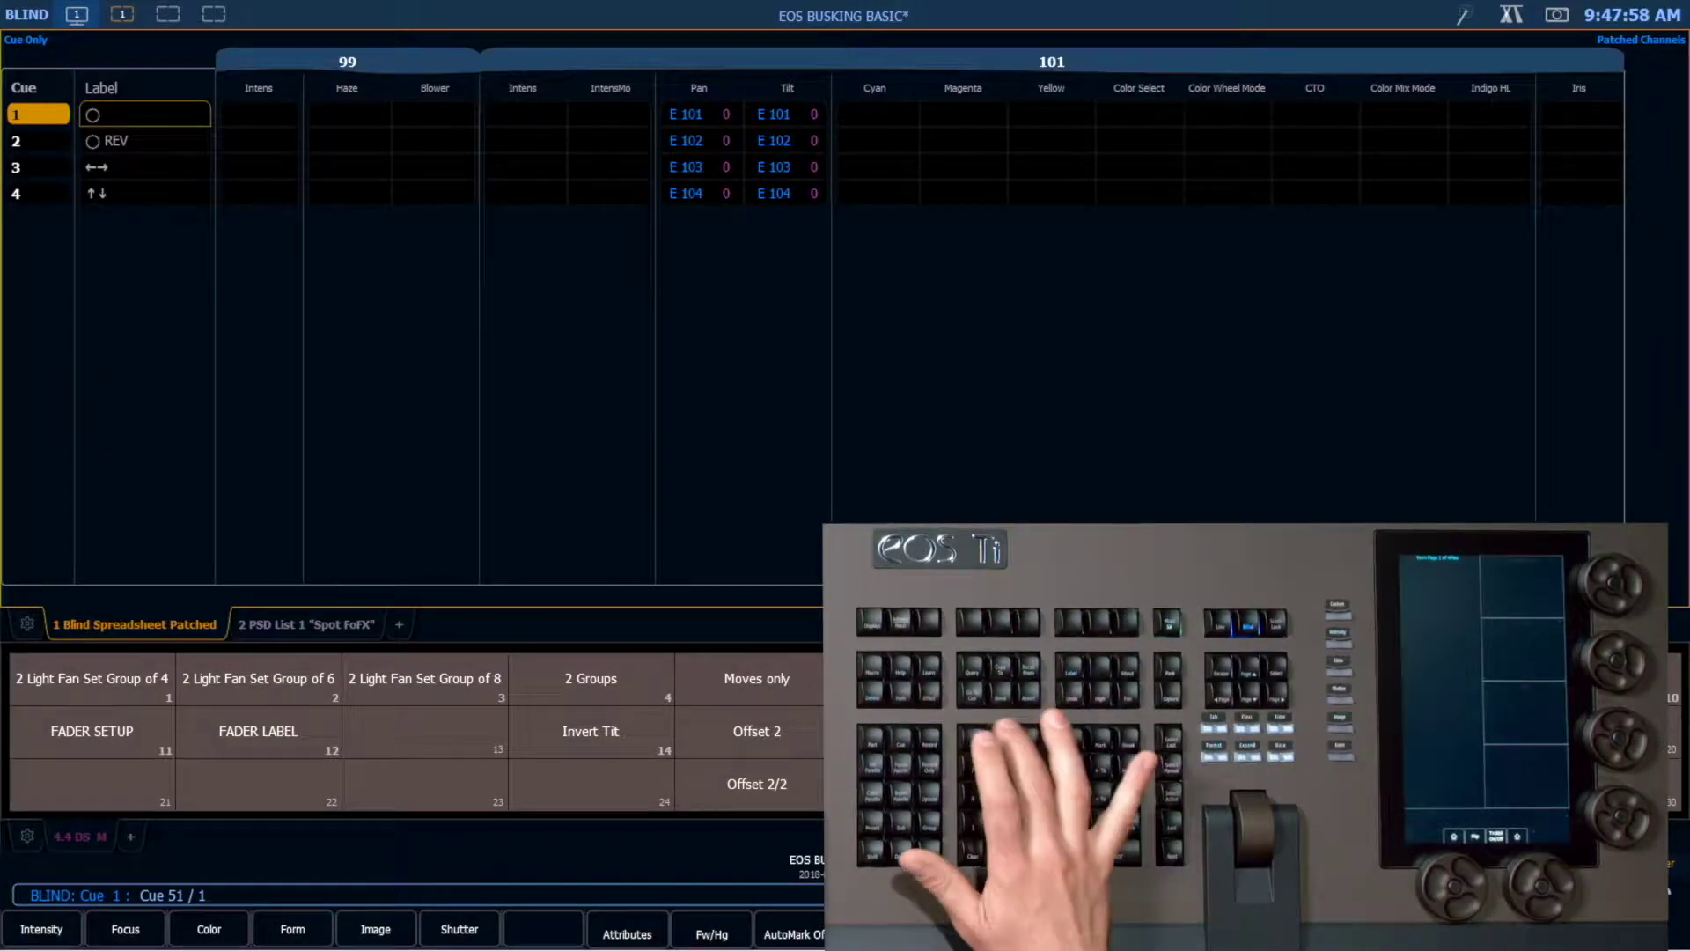
Step: Create empty cues 1–10 in list 51 and store N/C, RED and ORANGE in cues 1–3
{"action": "key", "text": "Return"}
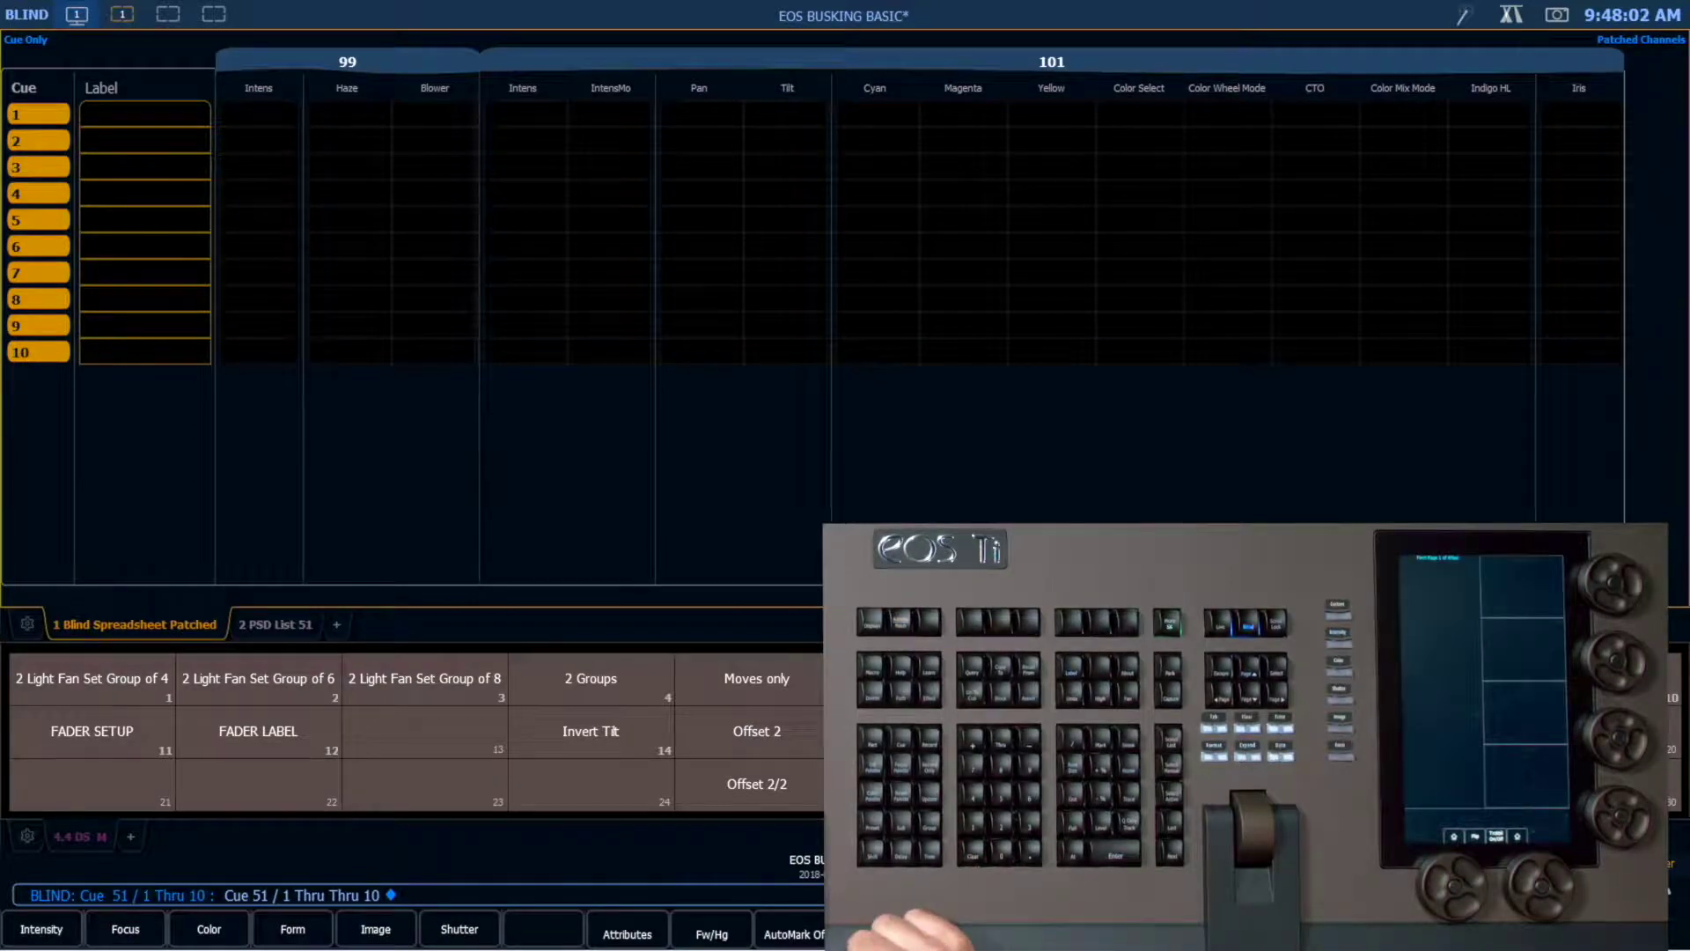
{"action": "key", "text": "Page_Down"}
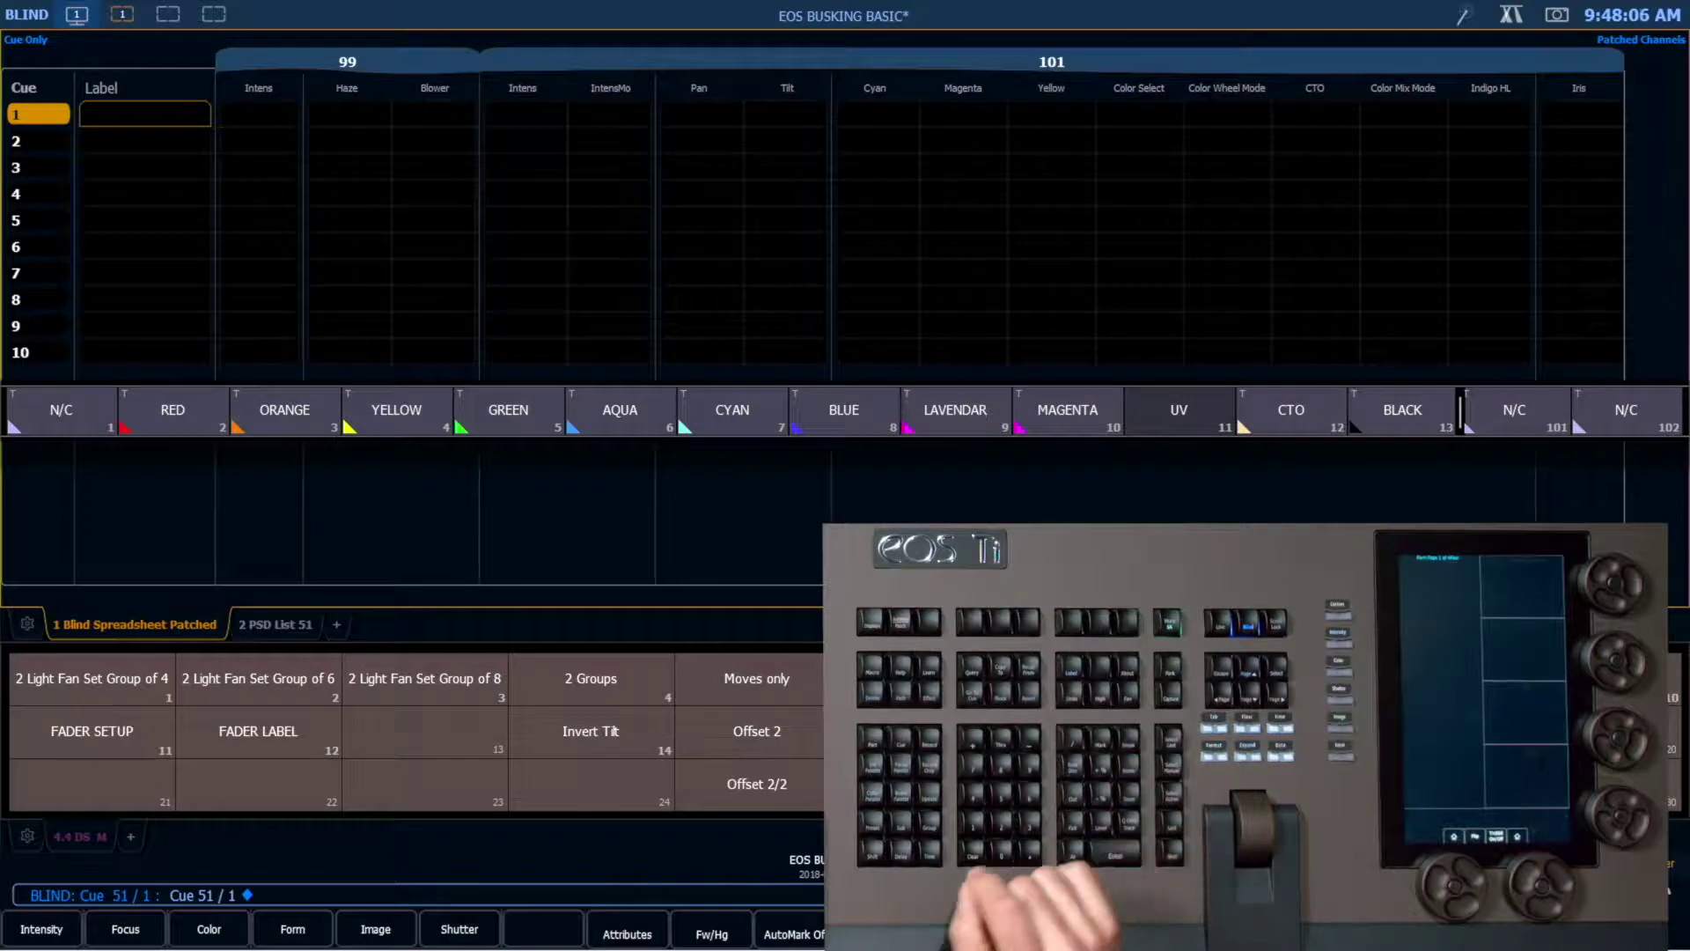
{"action": "key", "text": "alt+r"}
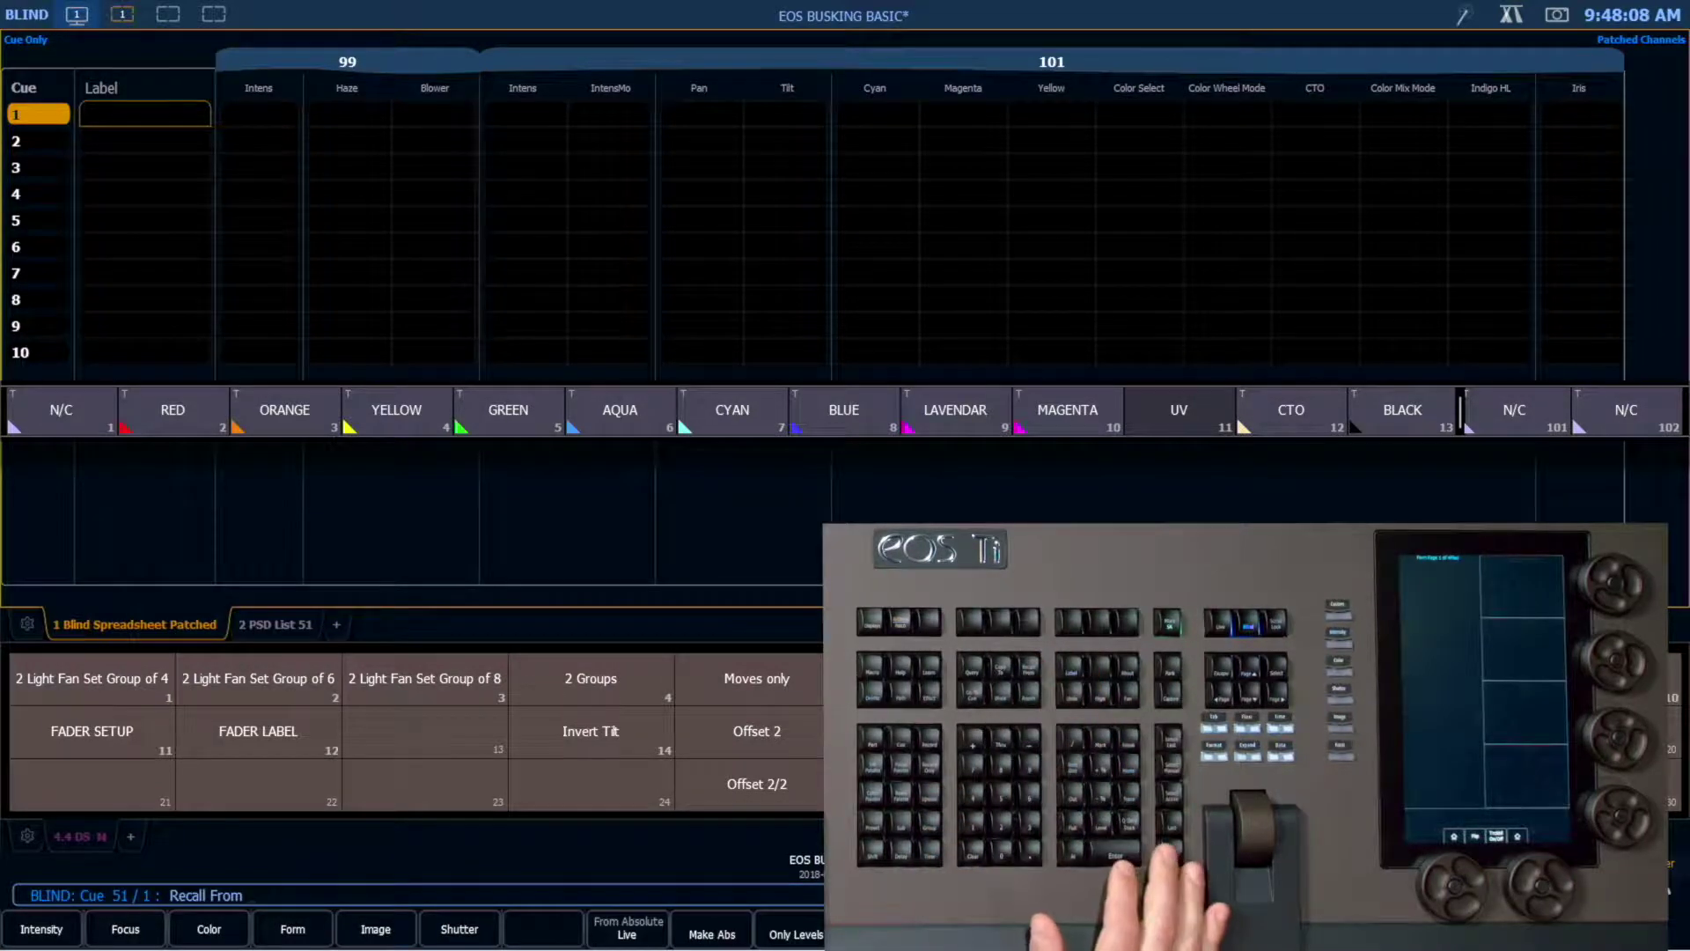
{"action": "left_click", "coordinate": [63, 410]}
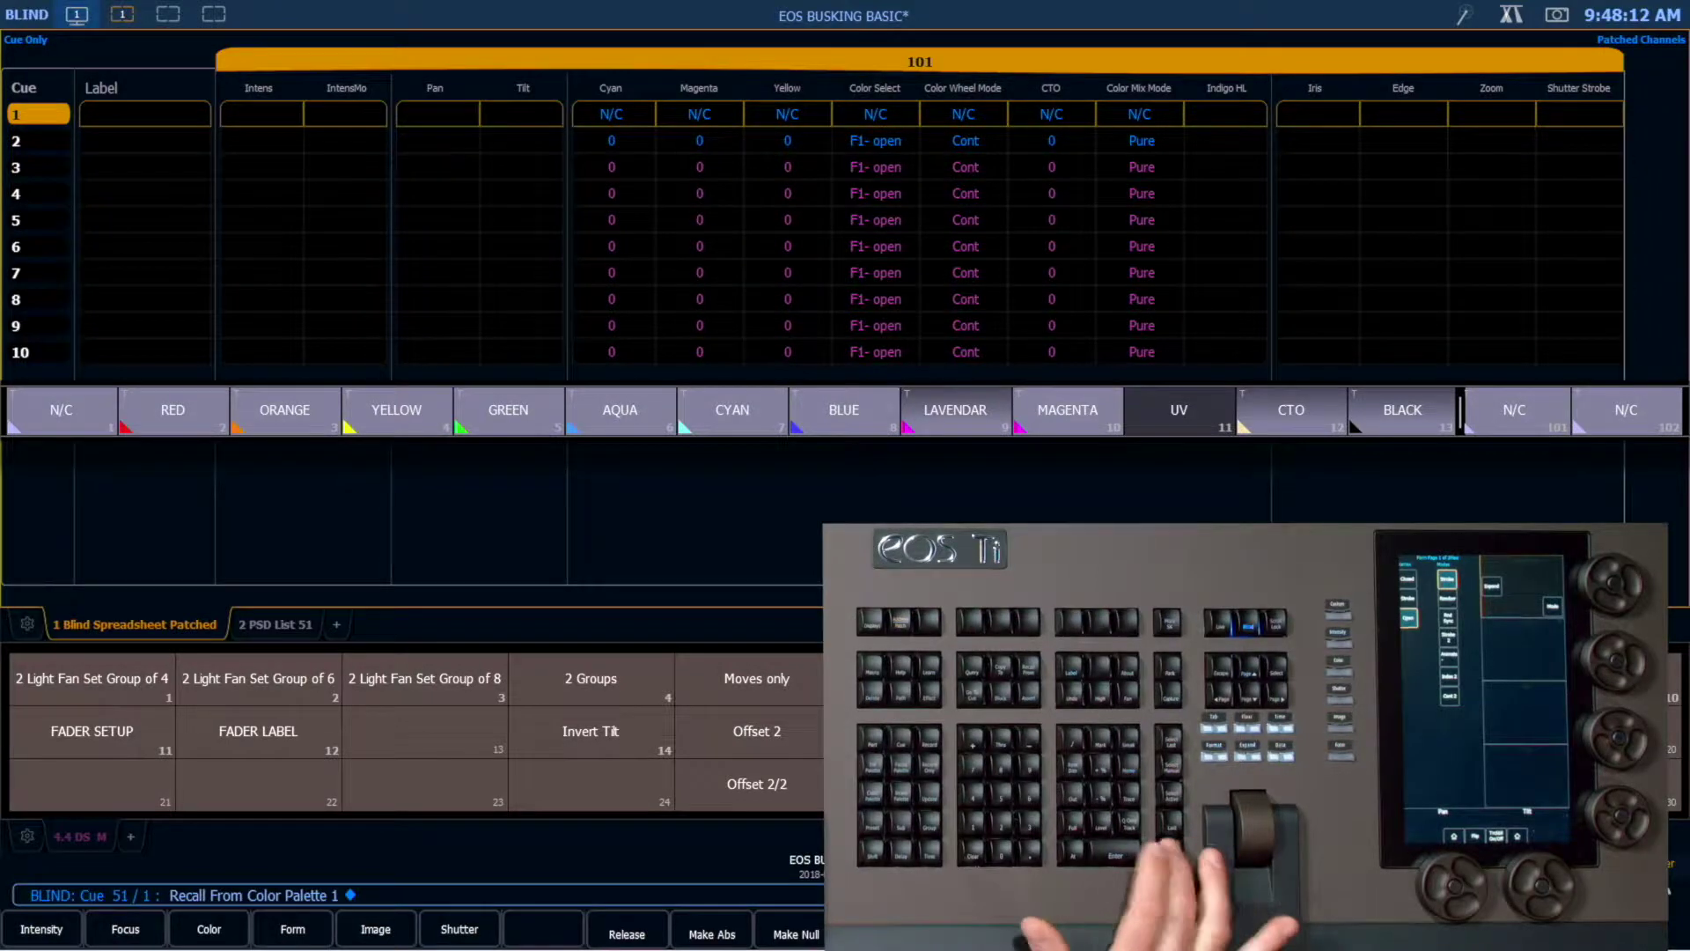
{"action": "key", "text": "Return"}
{"action": "key", "text": "Page_Down"}
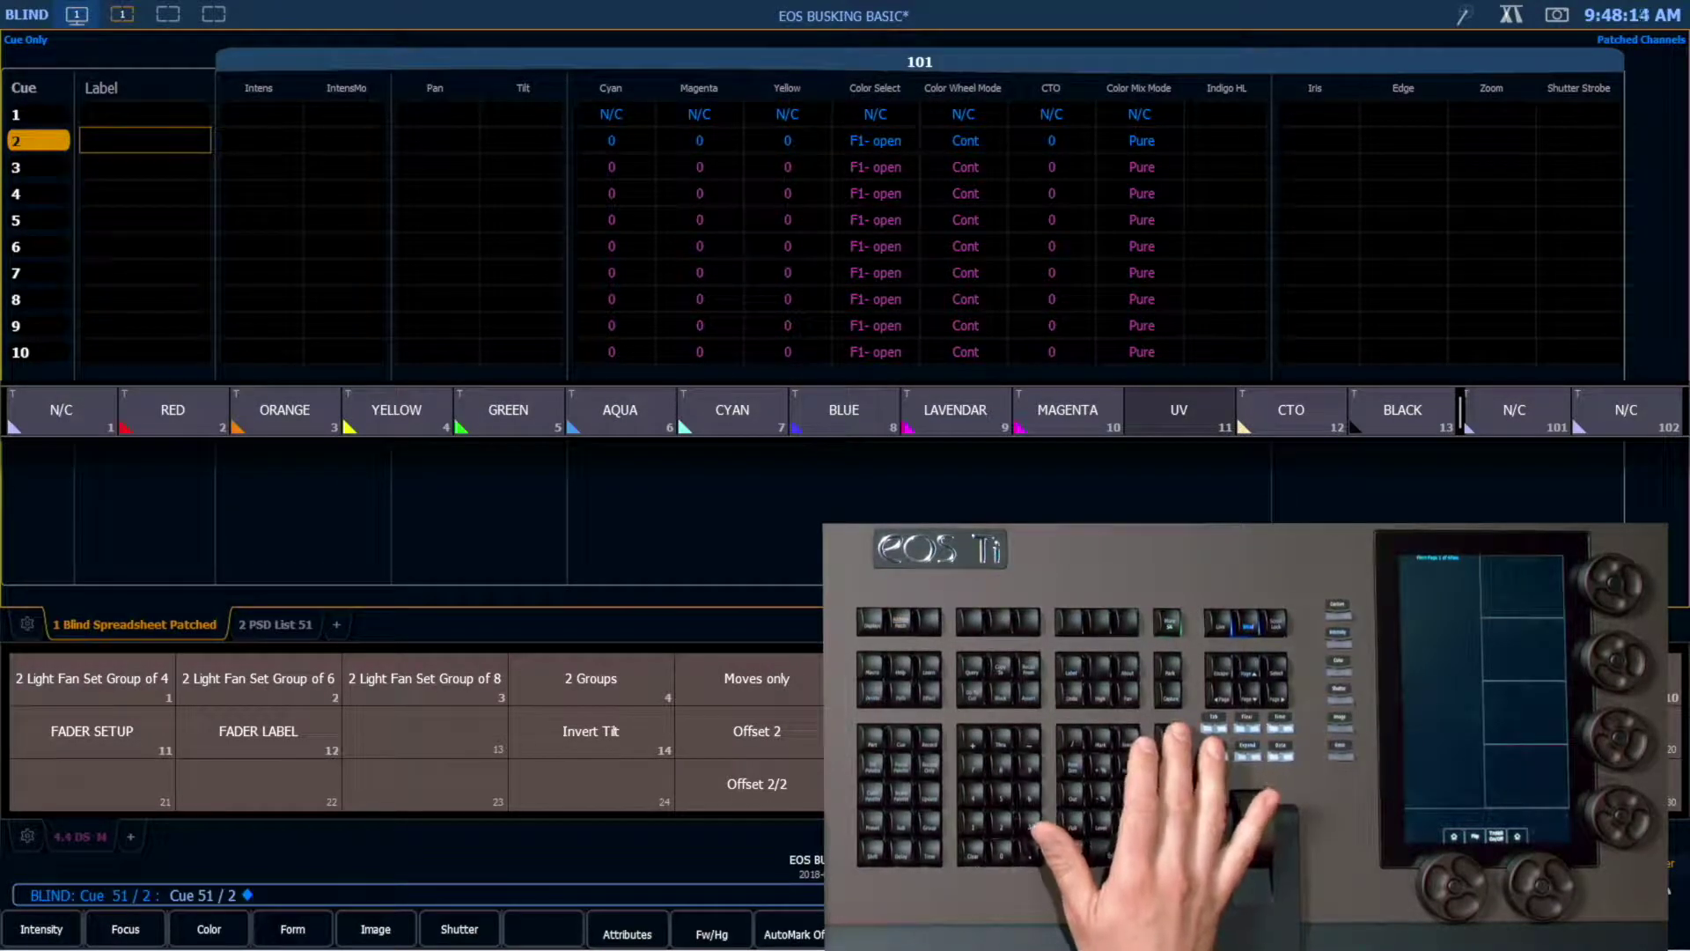
{"action": "key", "text": "alt+r"}
{"action": "left_click", "coordinate": [169, 410]}
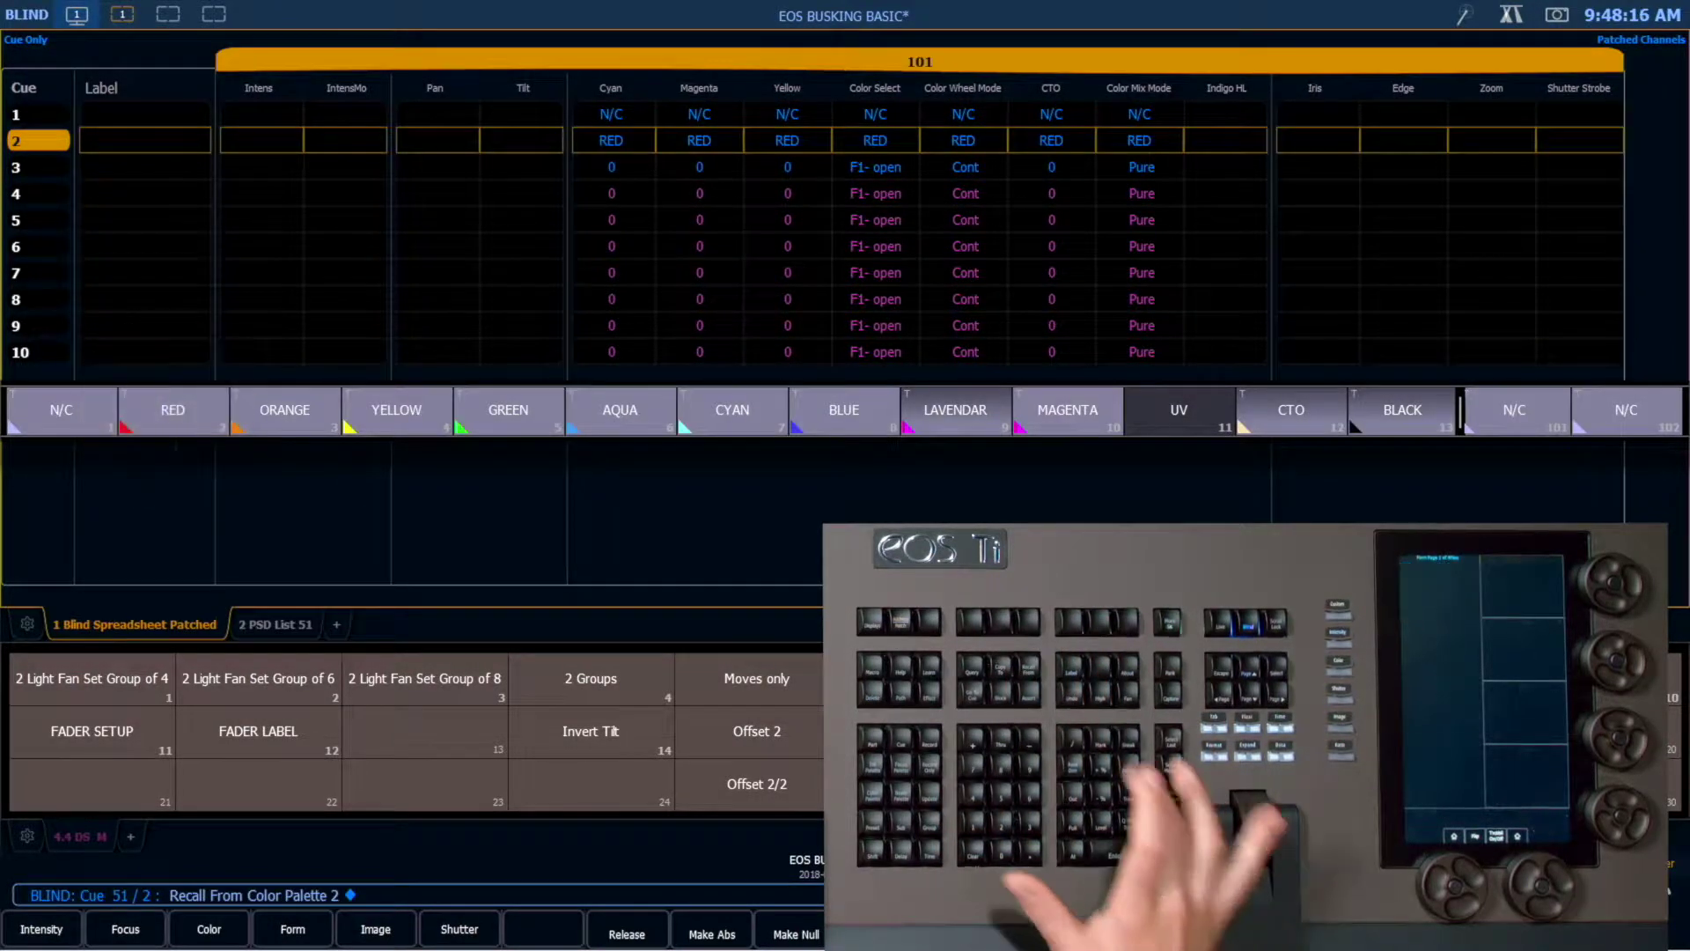
{"action": "key", "text": "Return"}
{"action": "key", "text": "Page_Down"}
{"action": "key", "text": "alt+r"}
{"action": "left_click", "coordinate": [284, 410]}
{"action": "key", "text": "Return"}
Step: Store the YELLOW, GREEN and AQUA colour palettes in cues 4–6
{"action": "key", "text": "Page_Down"}
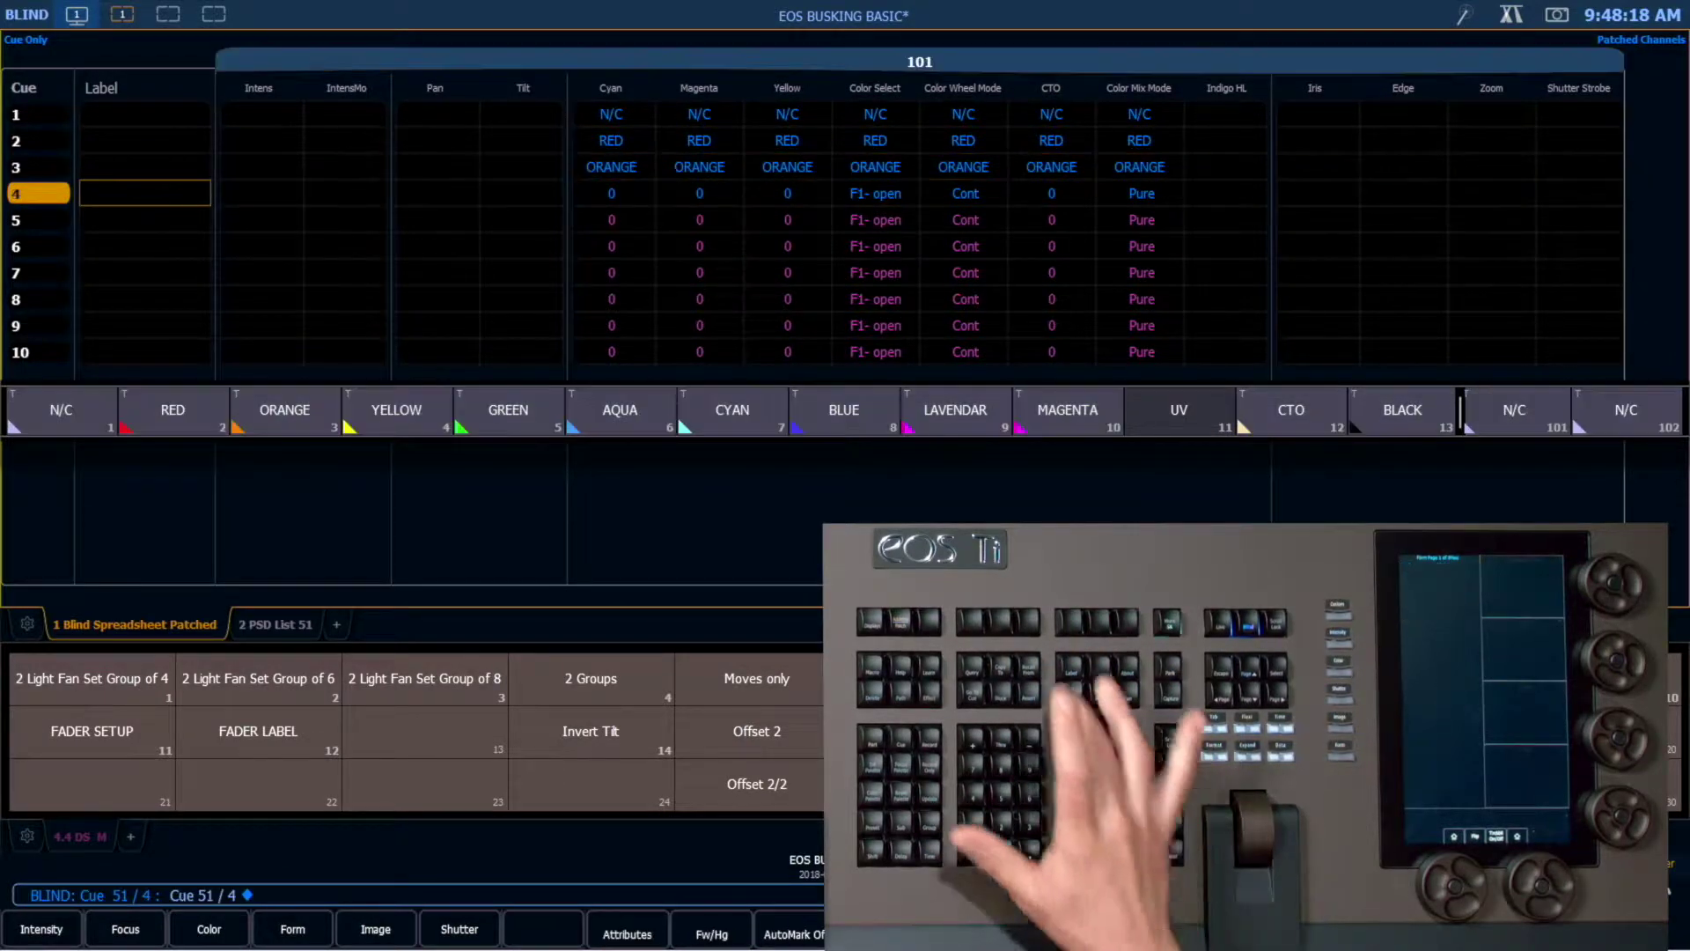
{"action": "left_click", "coordinate": [396, 410]}
{"action": "key", "text": "Return"}
{"action": "key", "text": "Page_Down"}
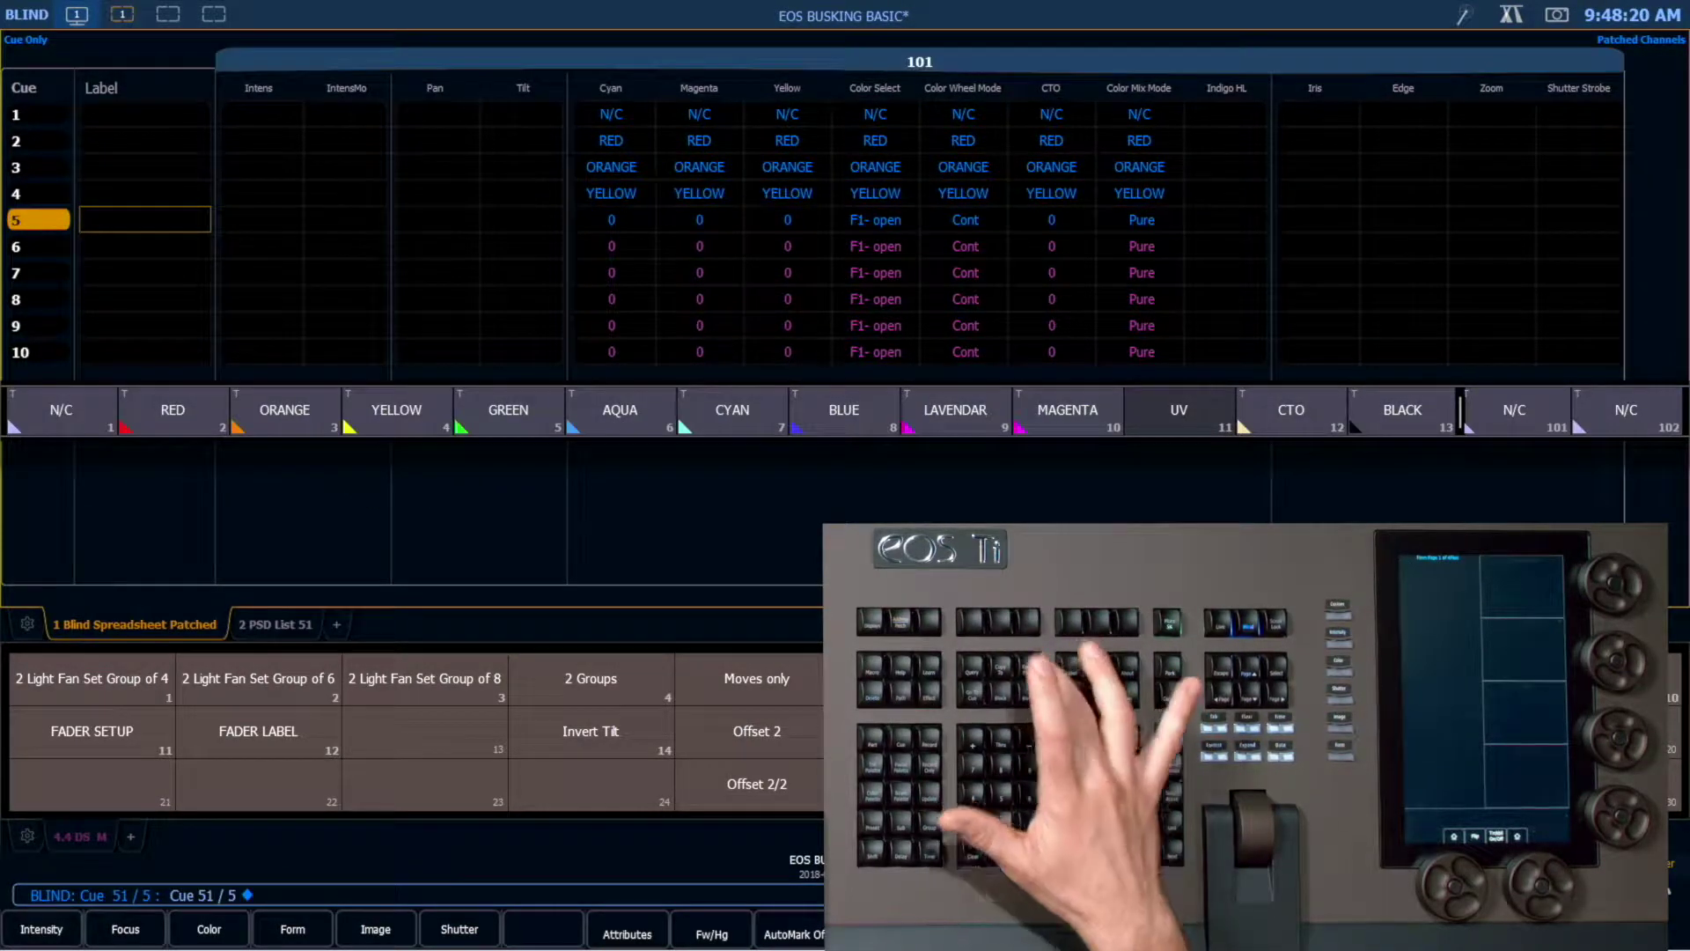
{"action": "left_click", "coordinate": [501, 407]}
{"action": "key", "text": "Return"}
{"action": "key", "text": "Page_Down"}
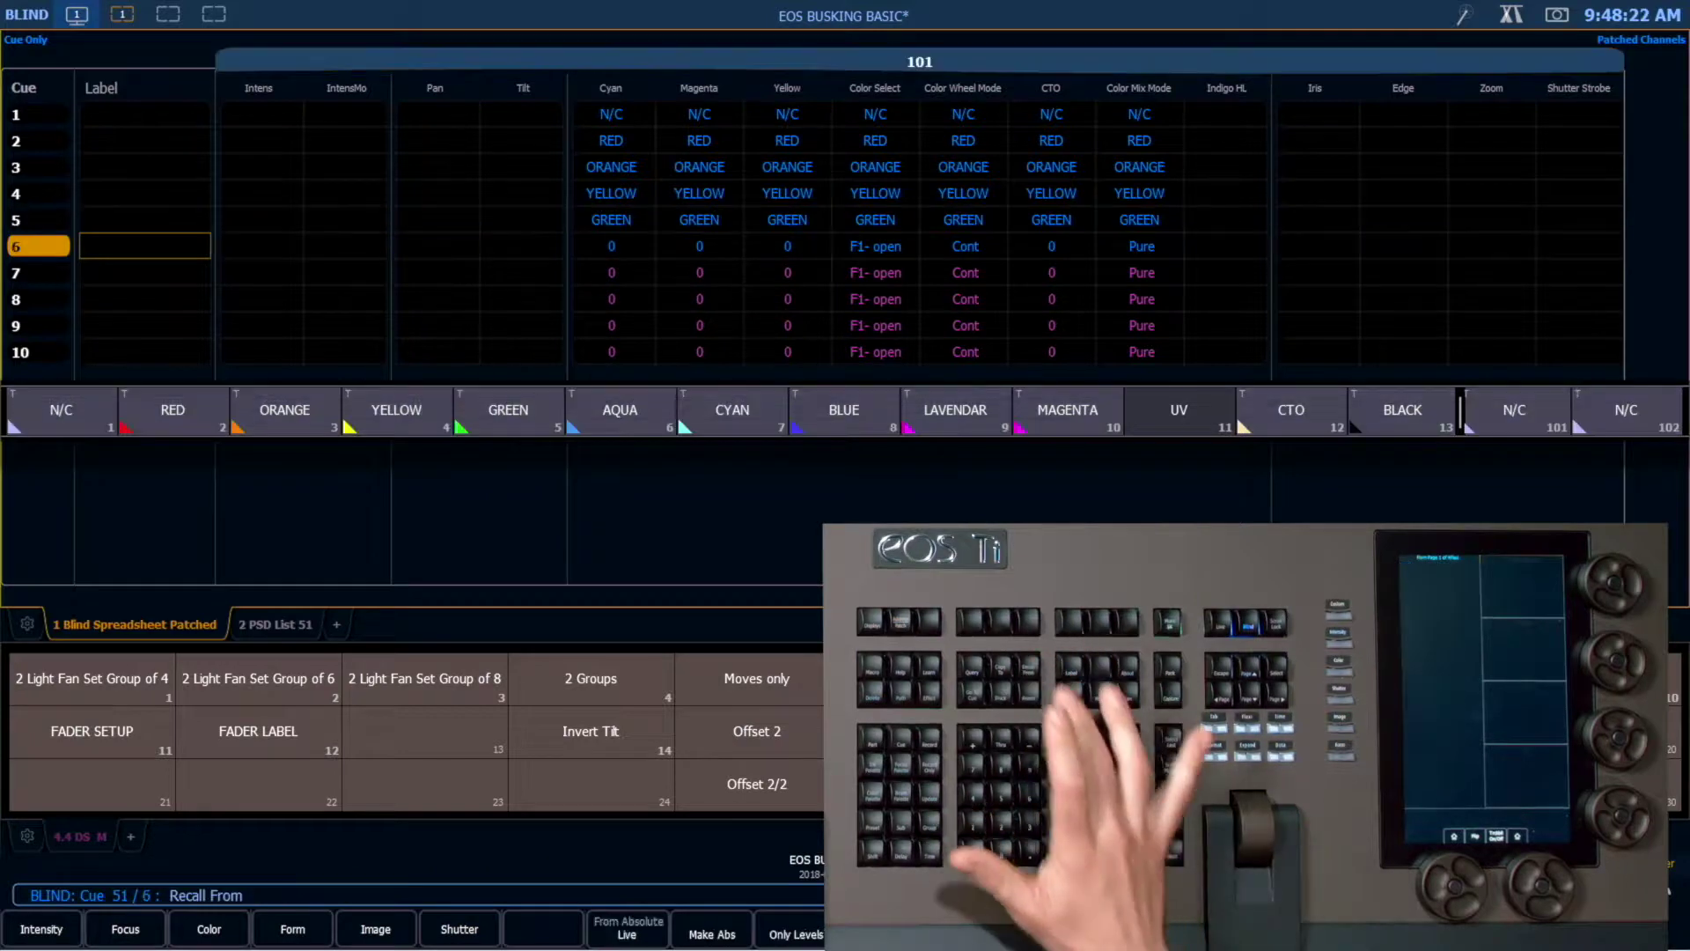
{"action": "left_click", "coordinate": [621, 417]}
{"action": "key", "text": "Return"}
Step: Store the CYAN, BLUE, LAVENDAR and MAGENTA colour palettes in cues 7–10
{"action": "key", "text": "Page_Down"}
{"action": "left_click", "coordinate": [733, 414]}
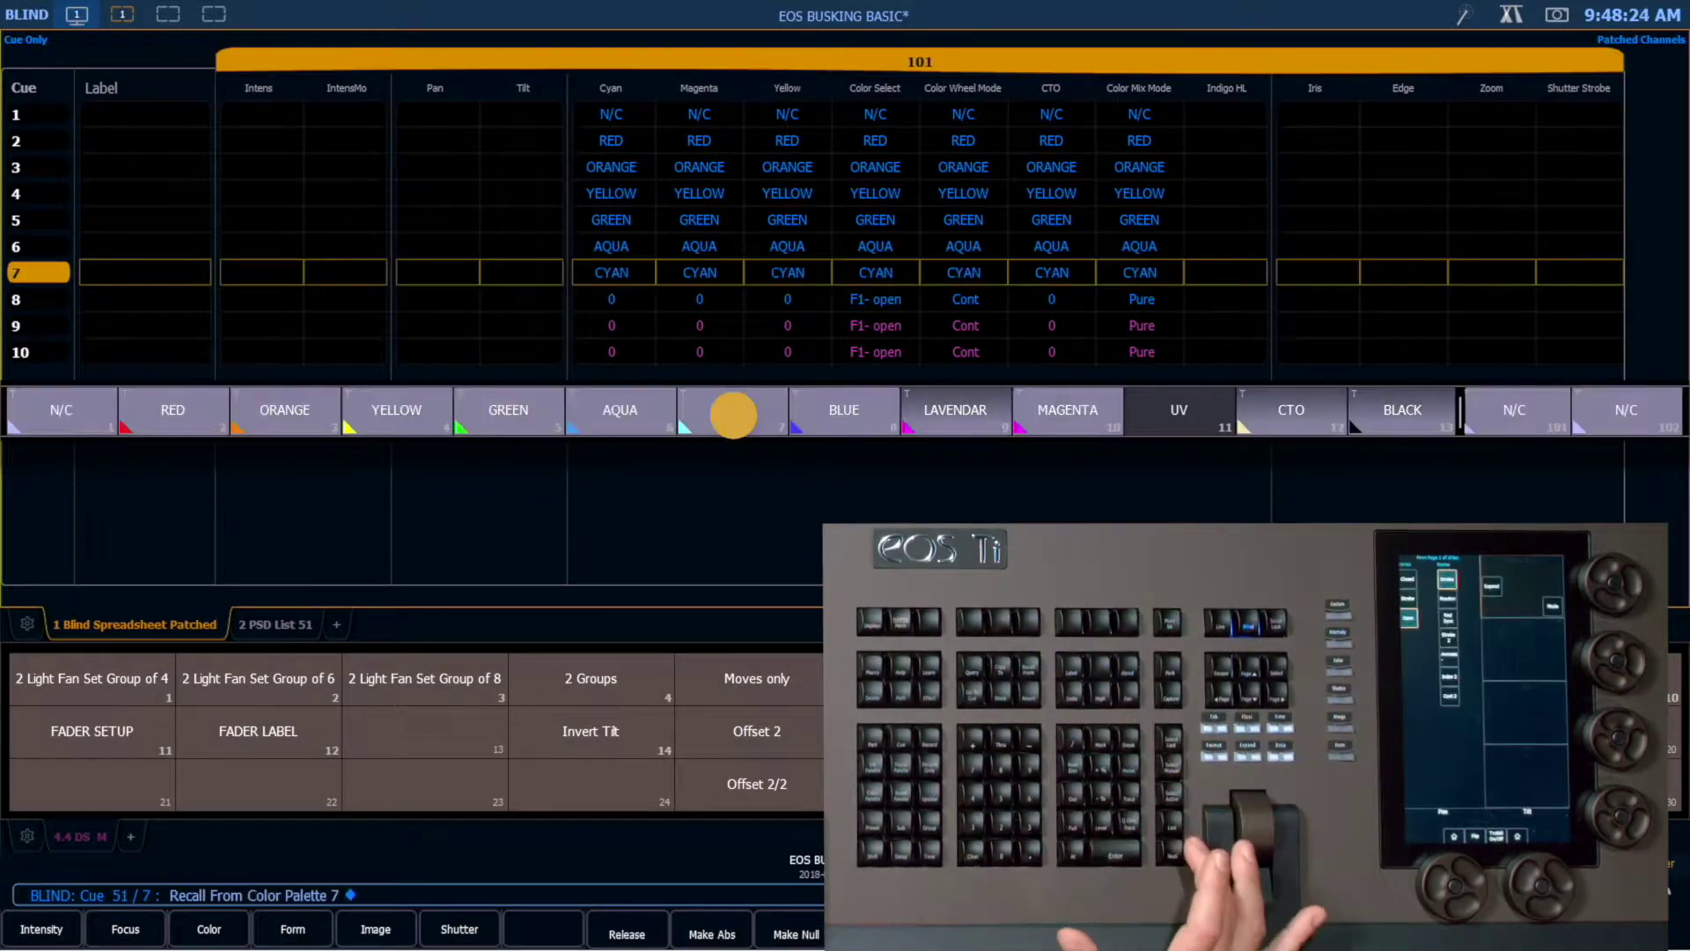
{"action": "key", "text": "Return"}
{"action": "key", "text": "Page_Down"}
{"action": "left_click", "coordinate": [841, 410]}
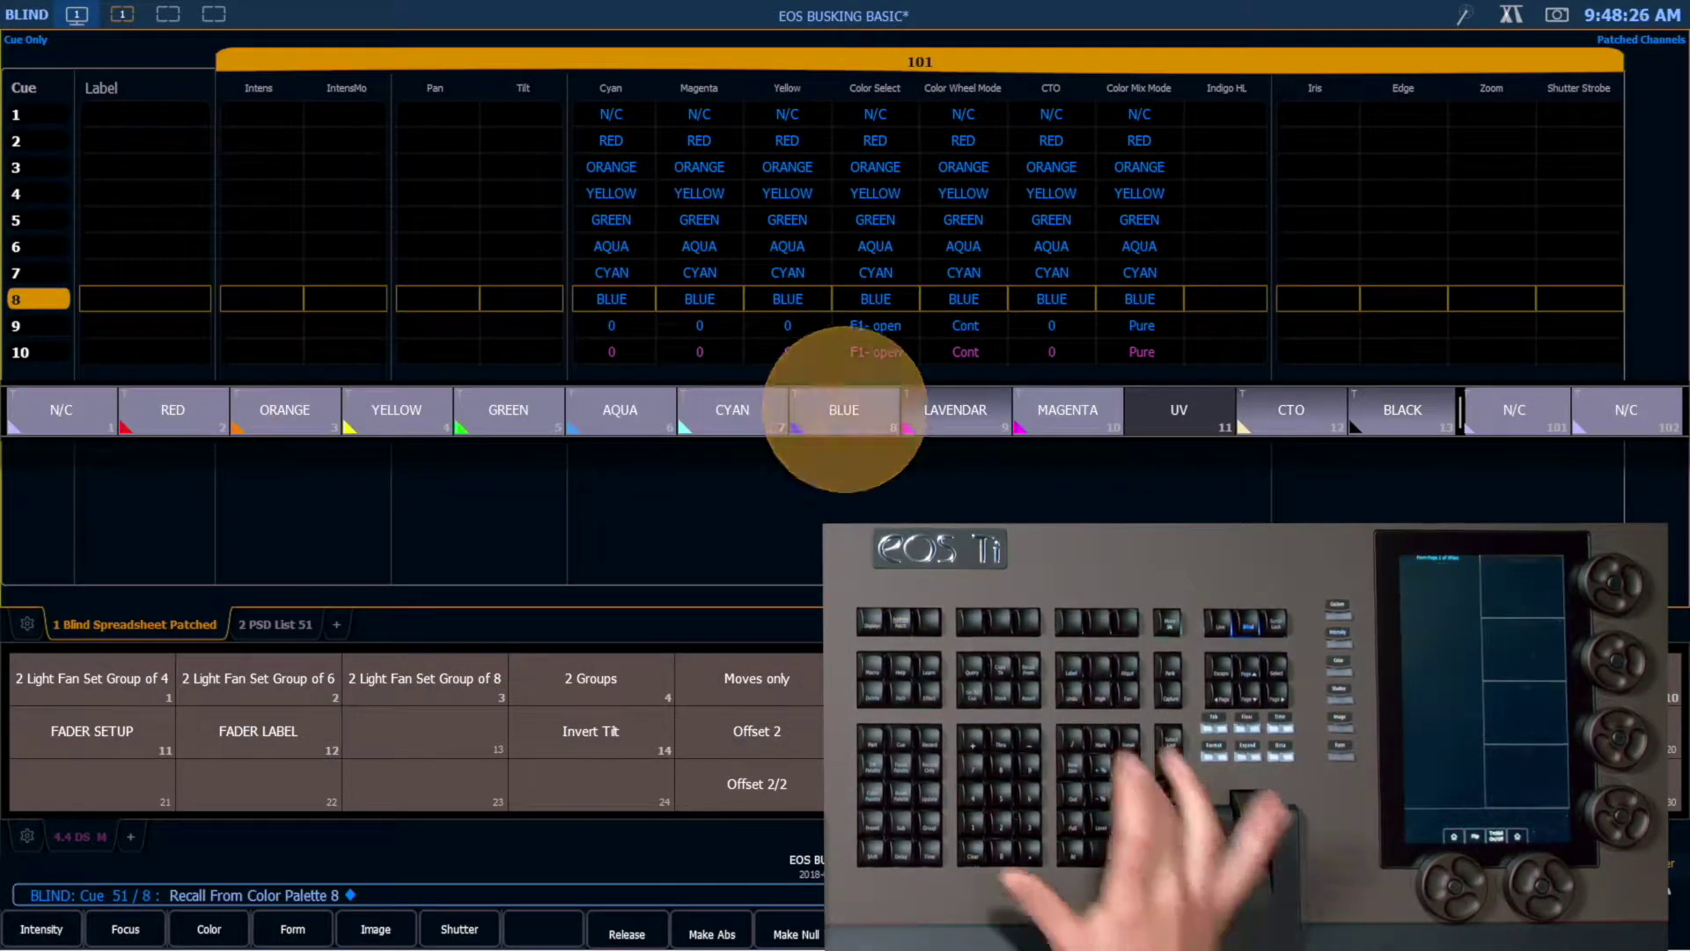
{"action": "key", "text": "Return"}
{"action": "key", "text": "Page_Down"}
{"action": "left_click", "coordinate": [957, 411]}
{"action": "key", "text": "Return"}
{"action": "key", "text": "Page_Down"}
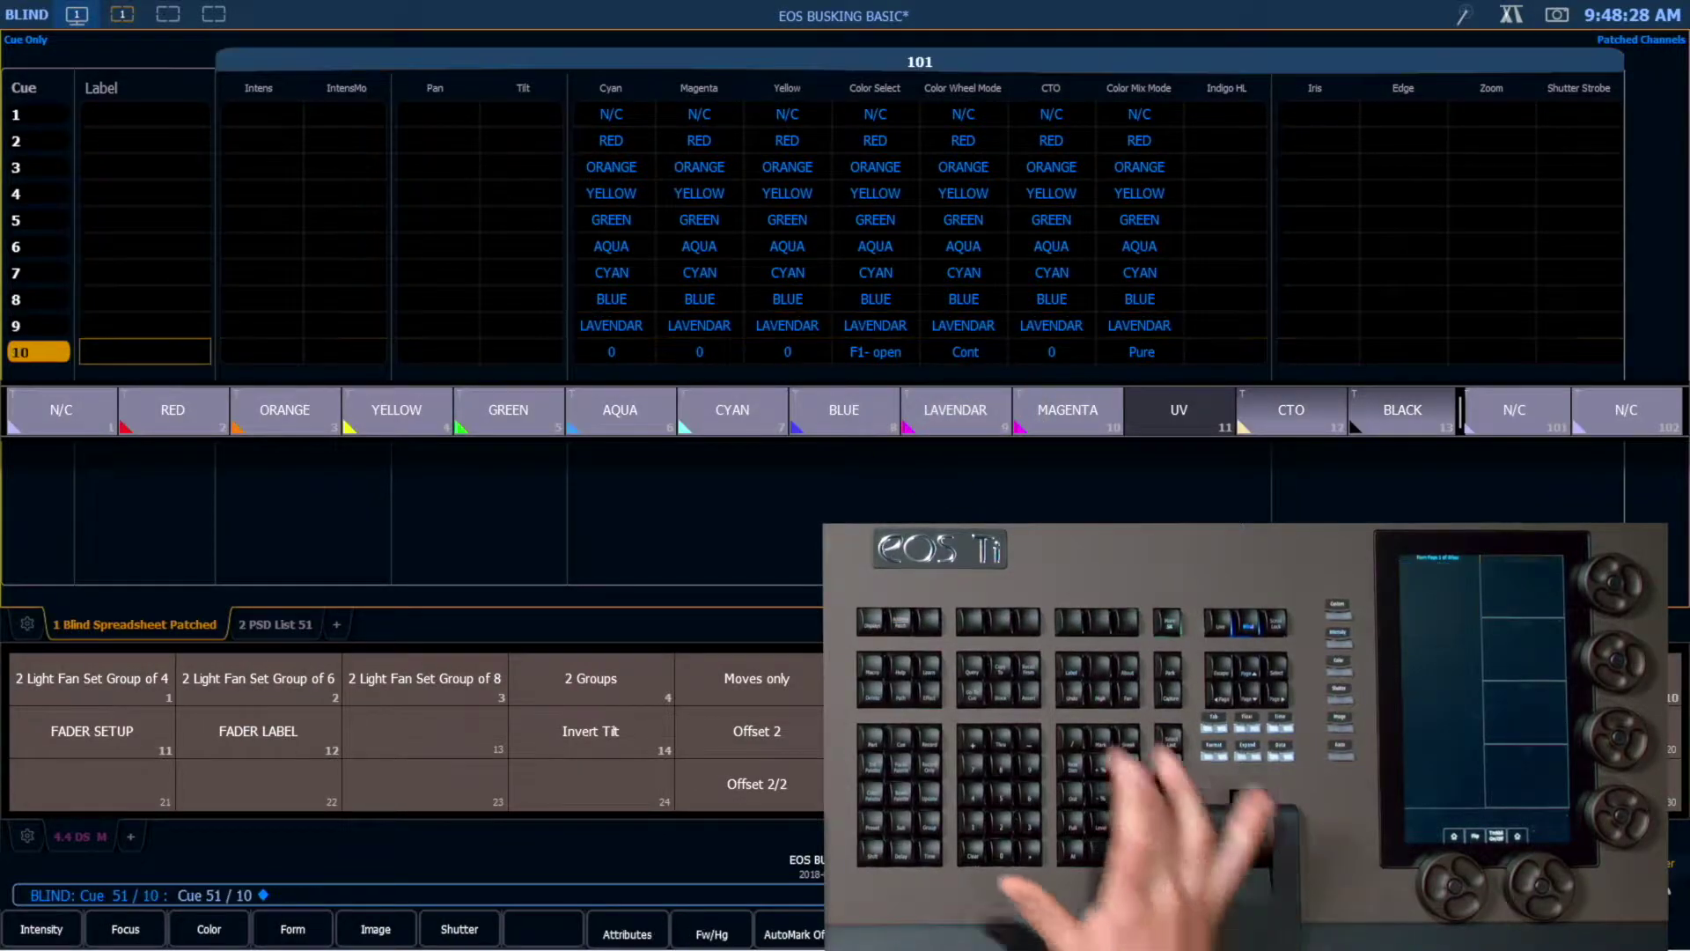
{"action": "left_click", "coordinate": [1064, 414]}
{"action": "key", "text": "Return"}
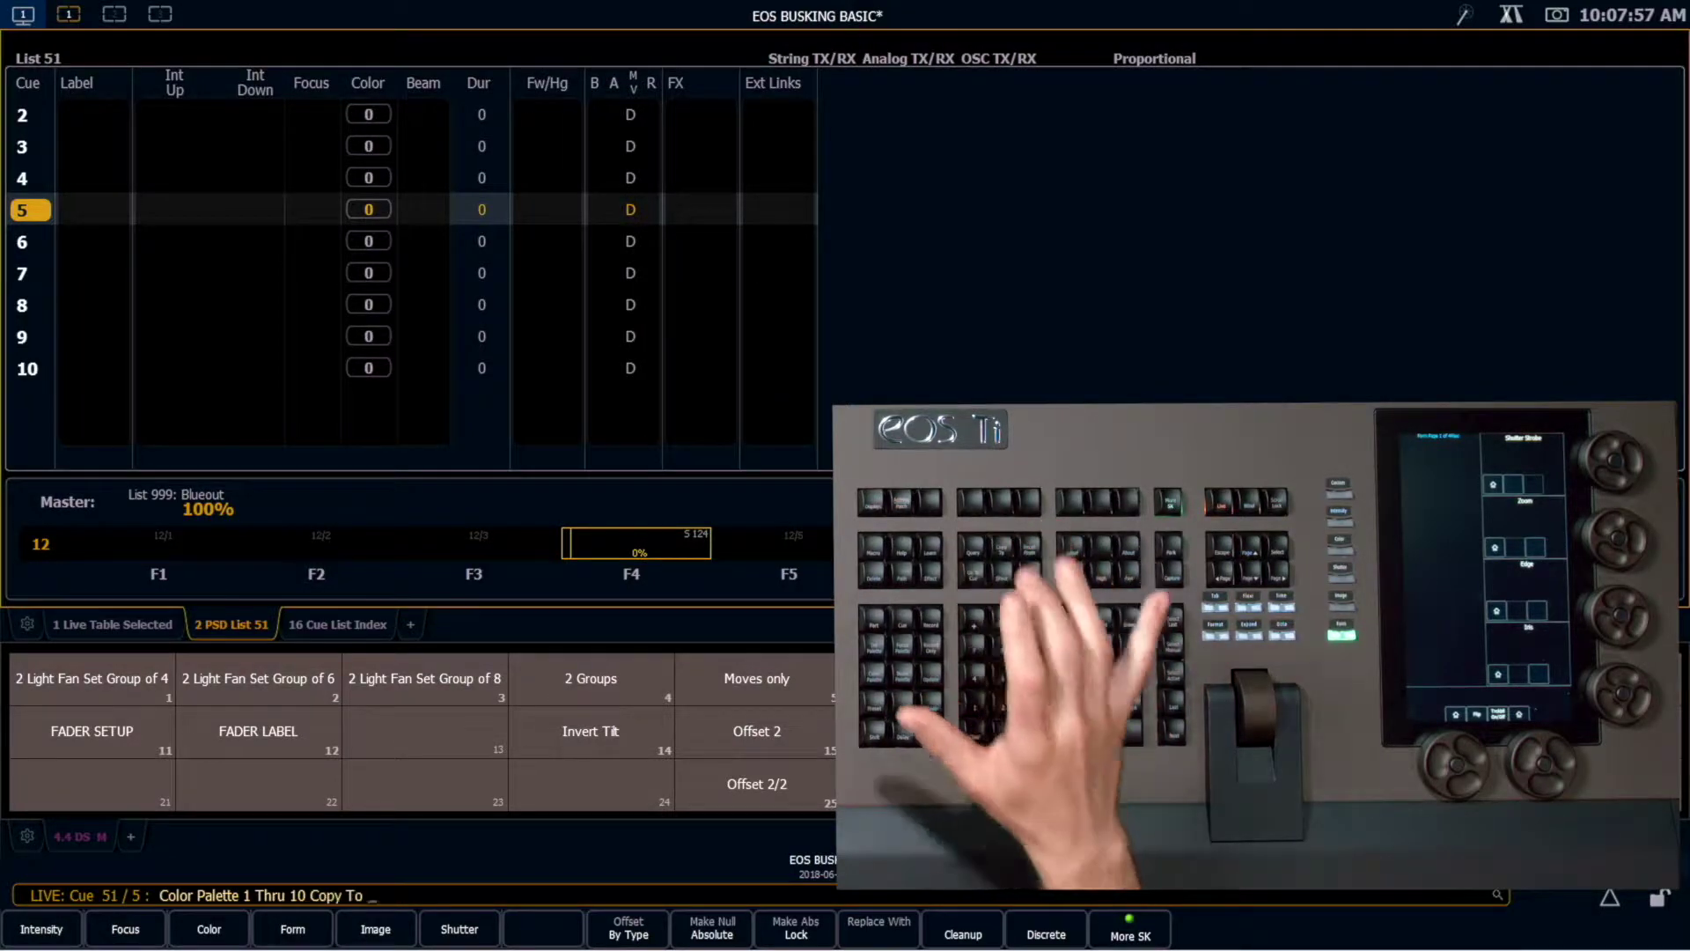
Step: Copy only the colour palette labels onto cues 51/1 onward with Labels Only
{"action": "key", "text": "q"}
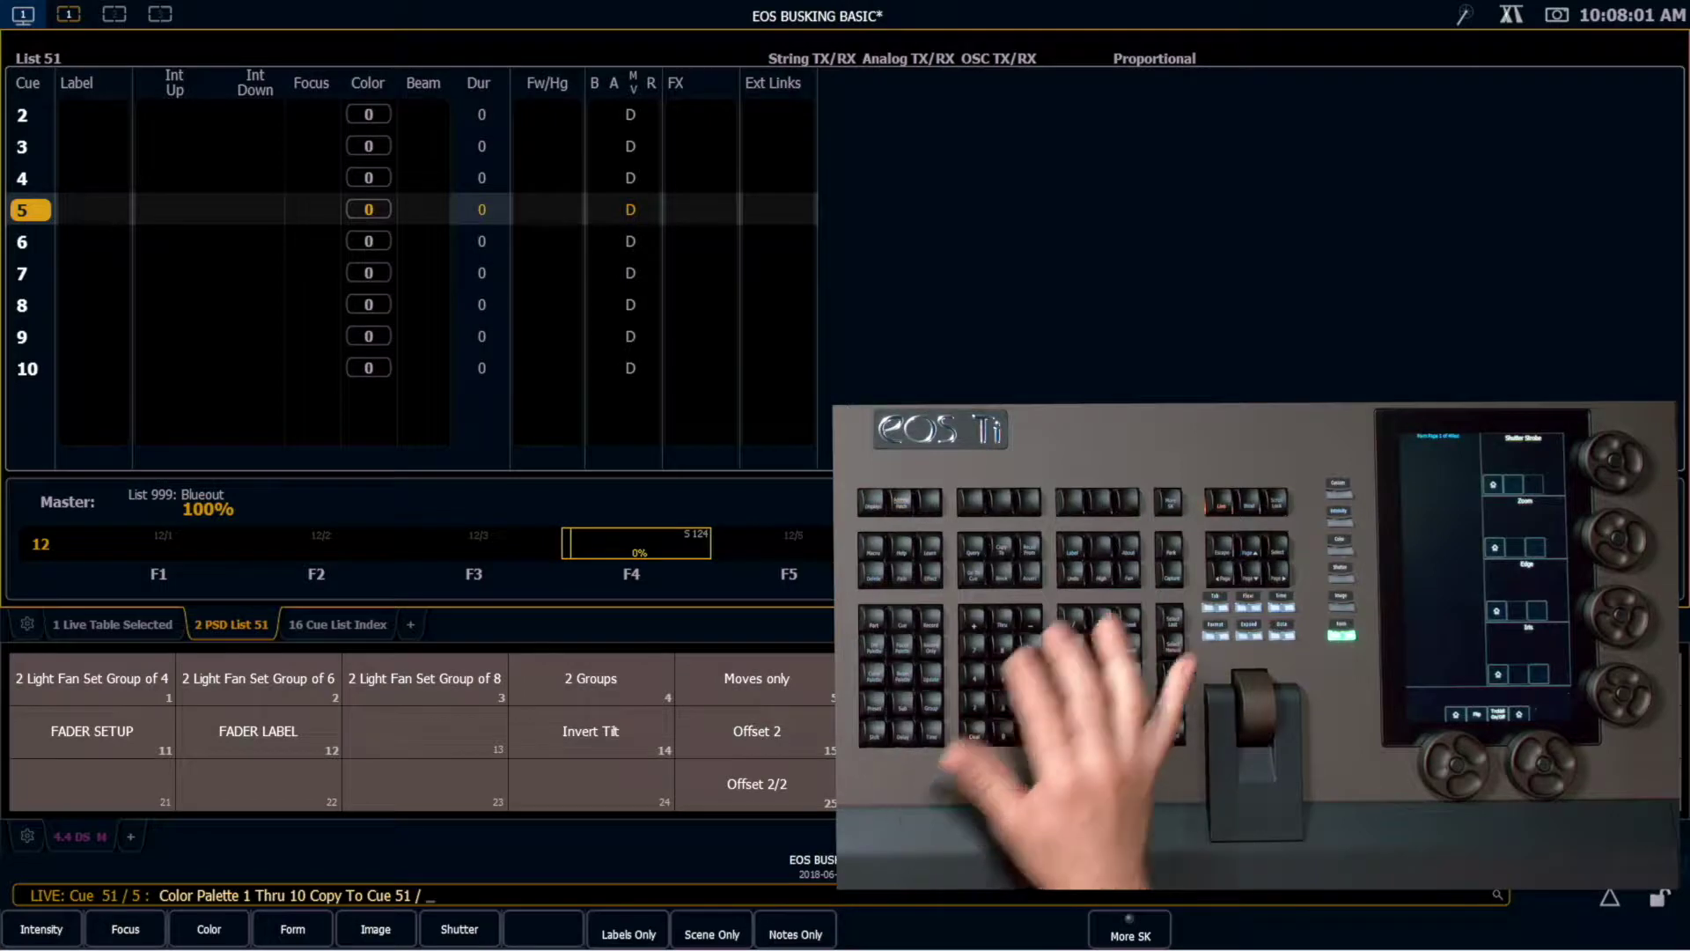
{"action": "key", "text": "1"}
{"action": "left_click", "coordinate": [628, 933]}
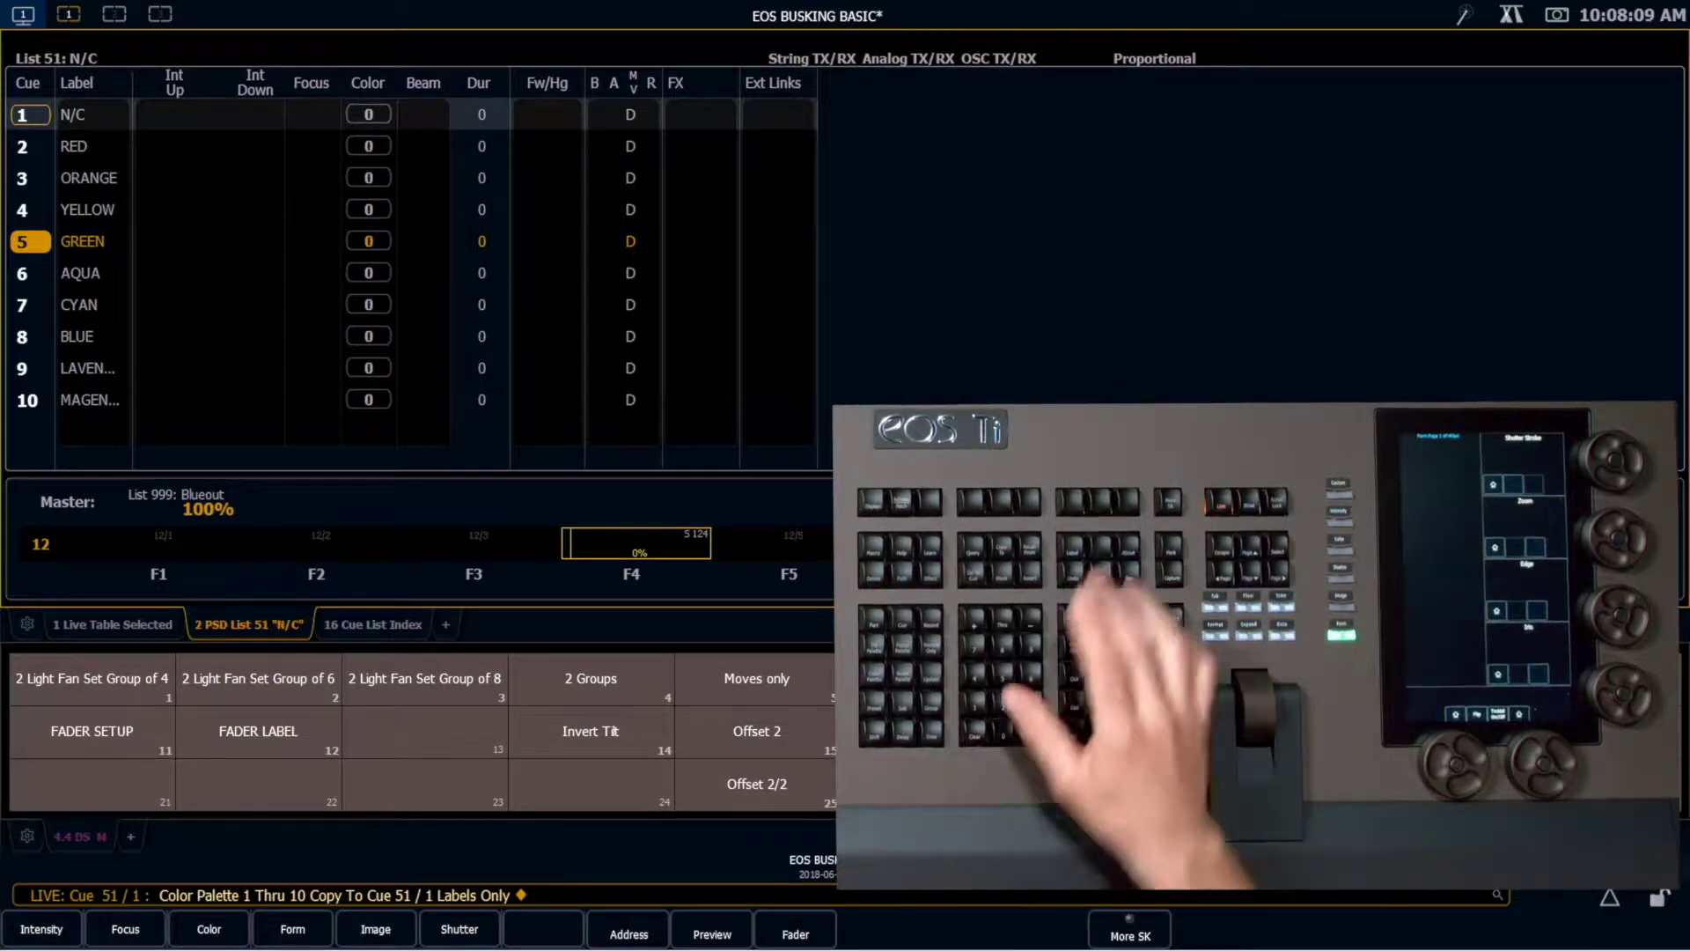
Step: Label cue list 51 'COLOR A' and clear the command line
{"action": "key", "text": "l"}
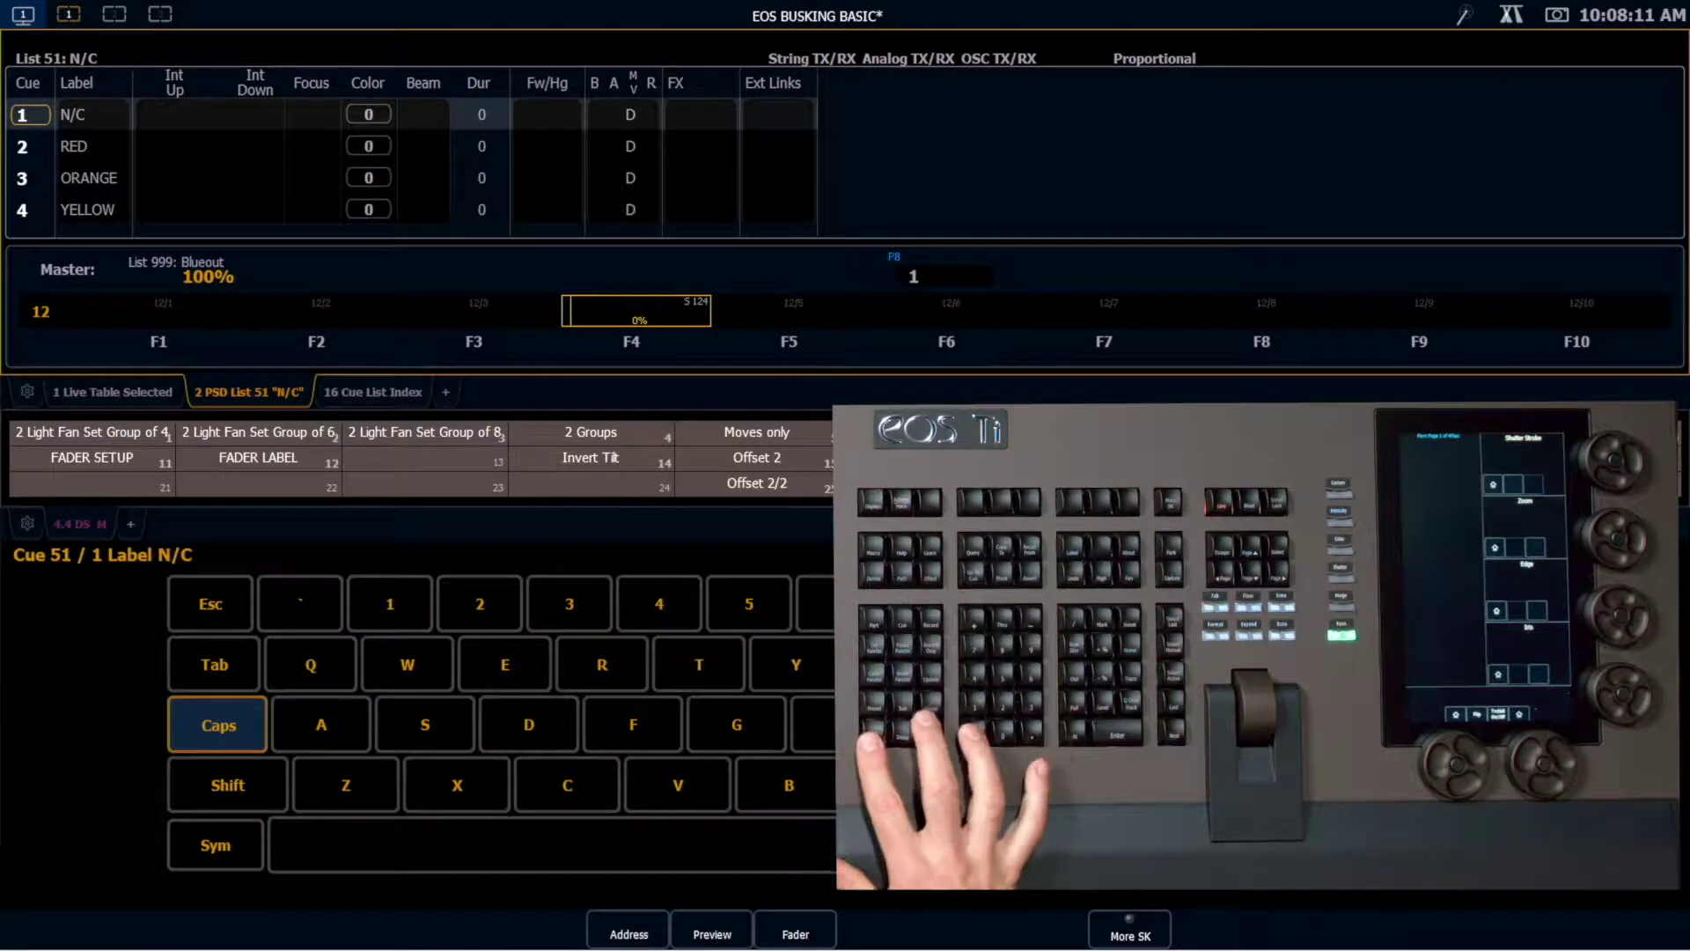
{"action": "key", "text": "Return"}
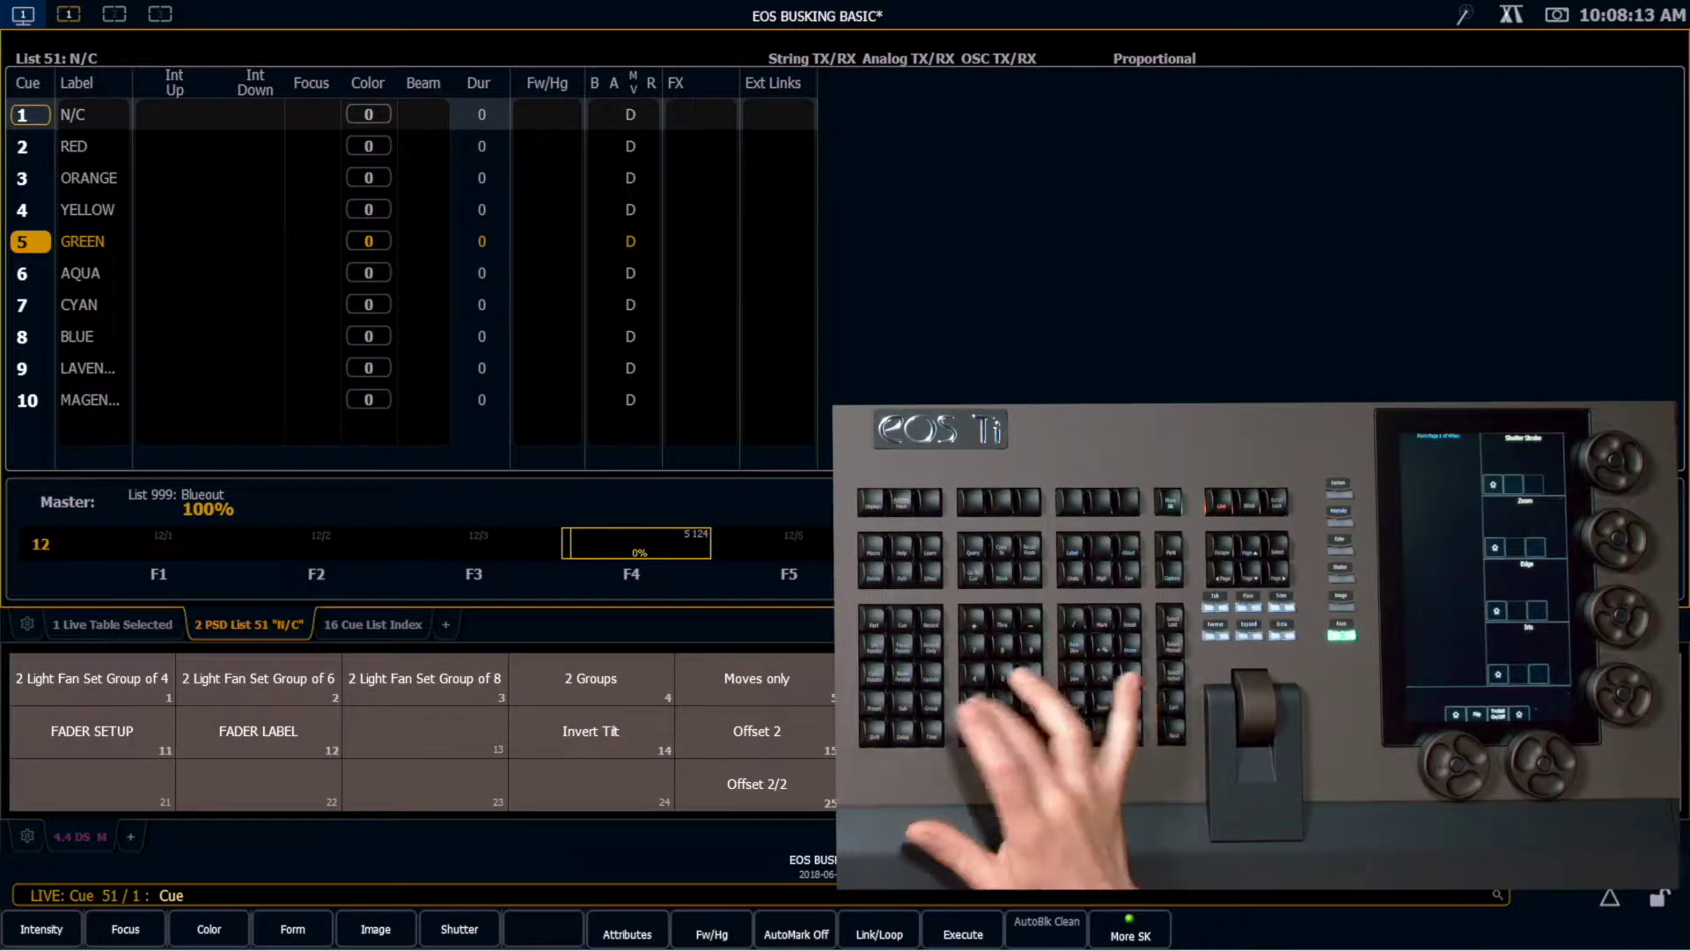
{"action": "key", "text": "l"}
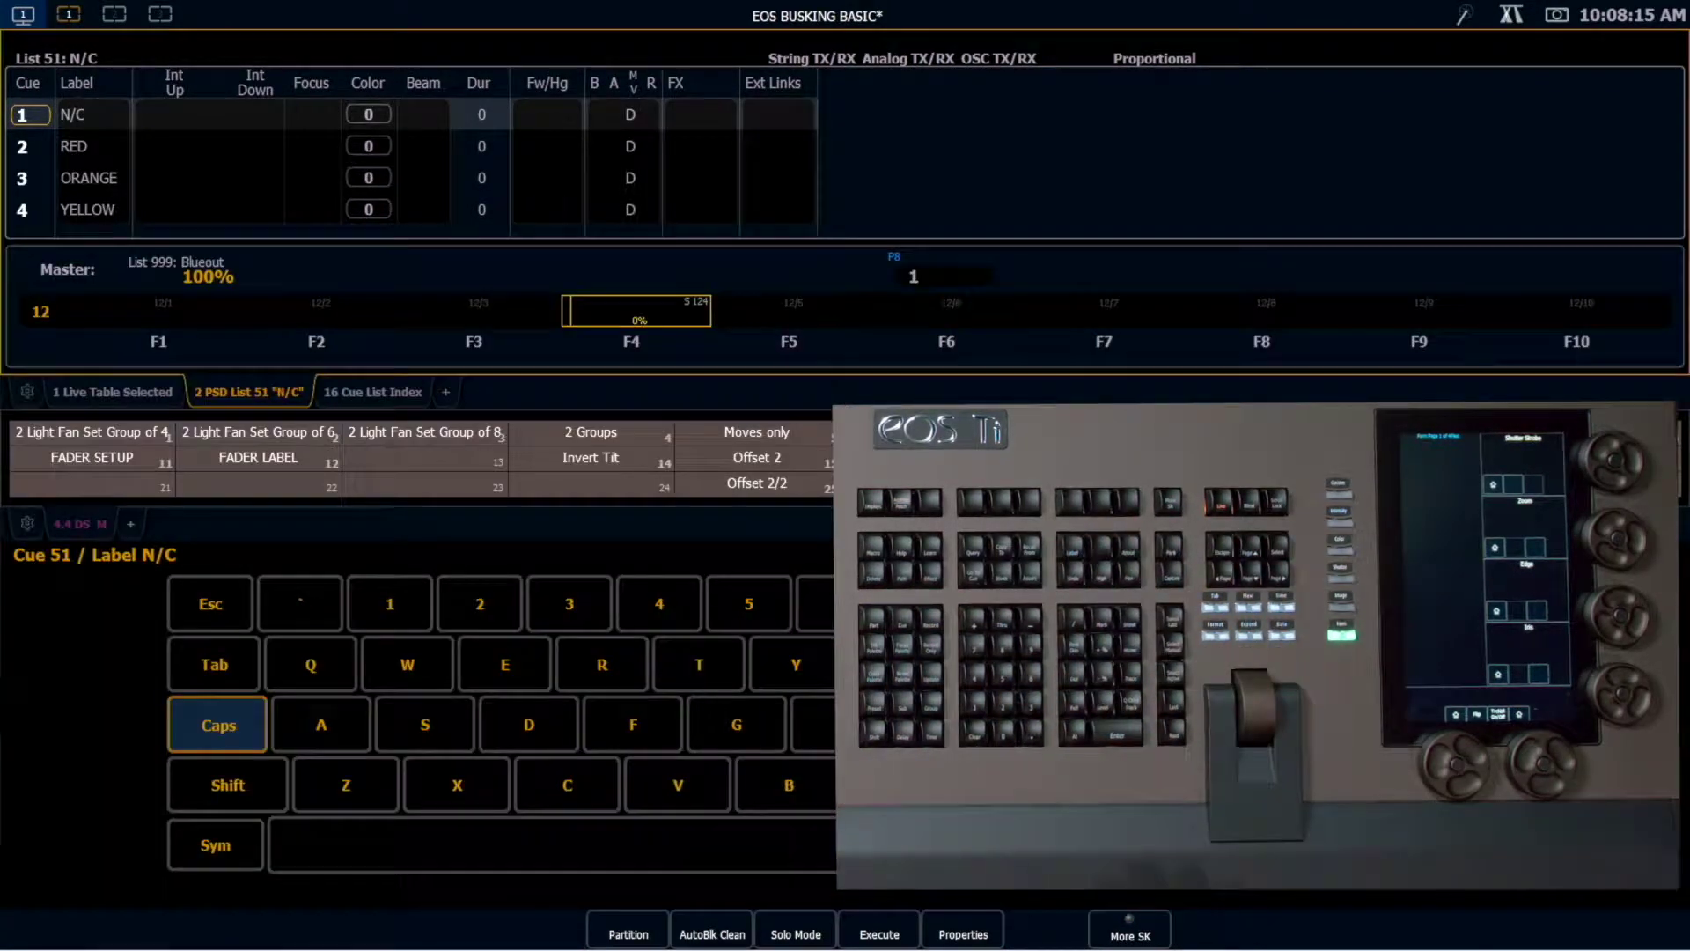
{"action": "type", "text": "C"}
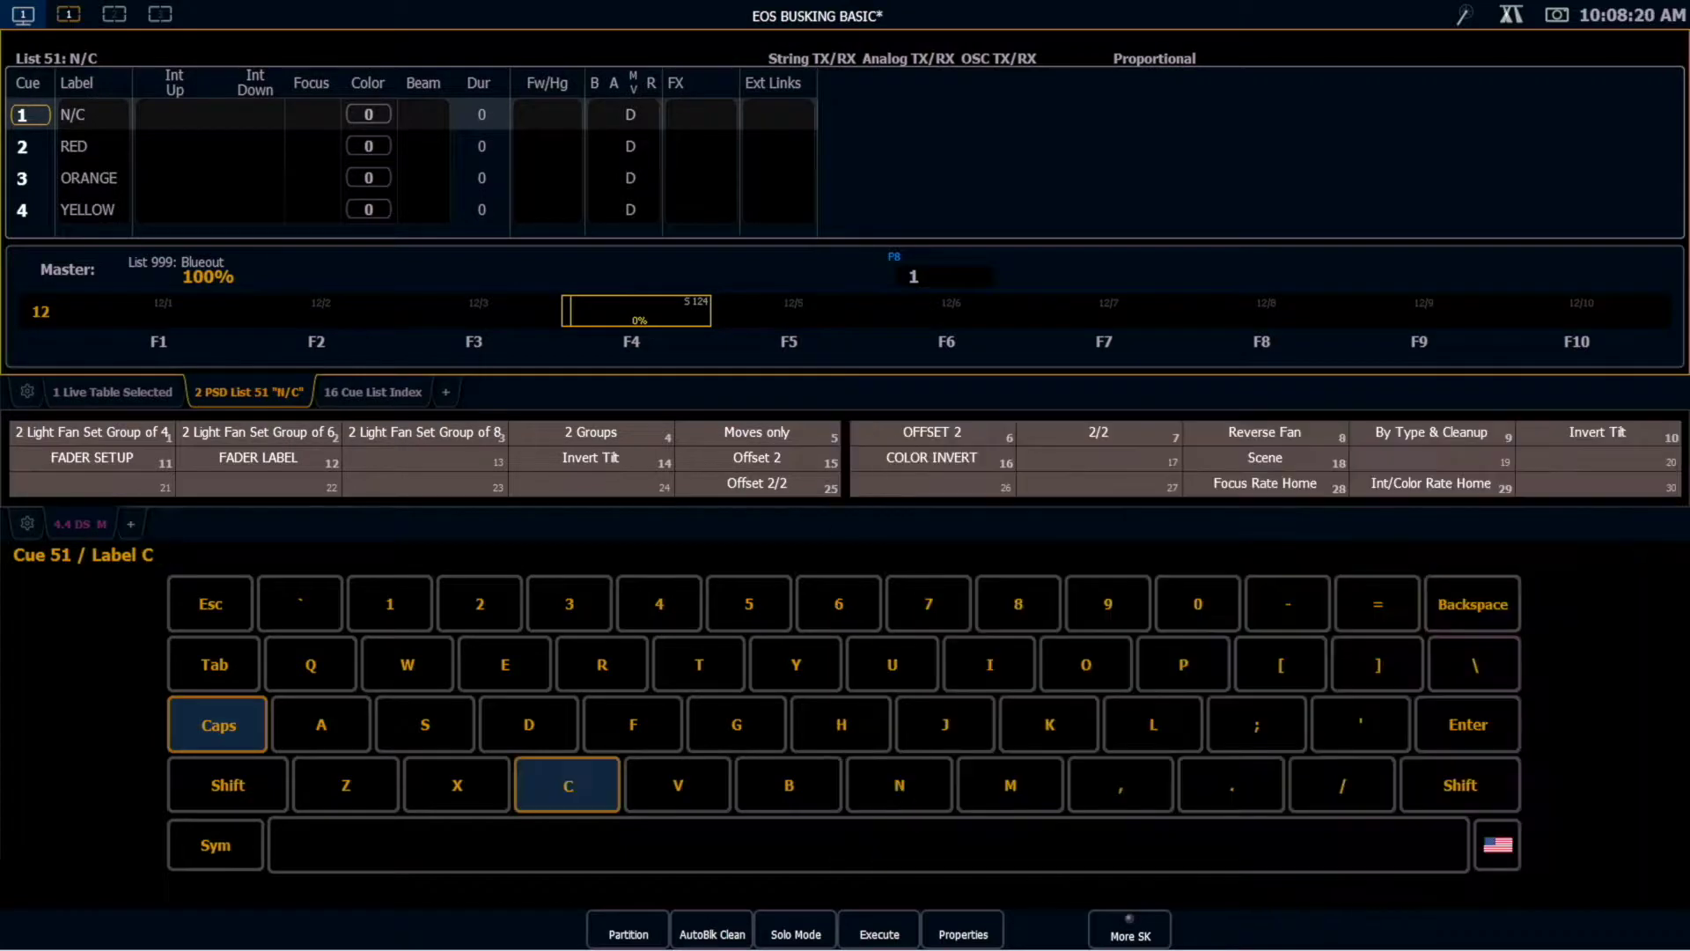
{"action": "type", "text": "OLOR A"}
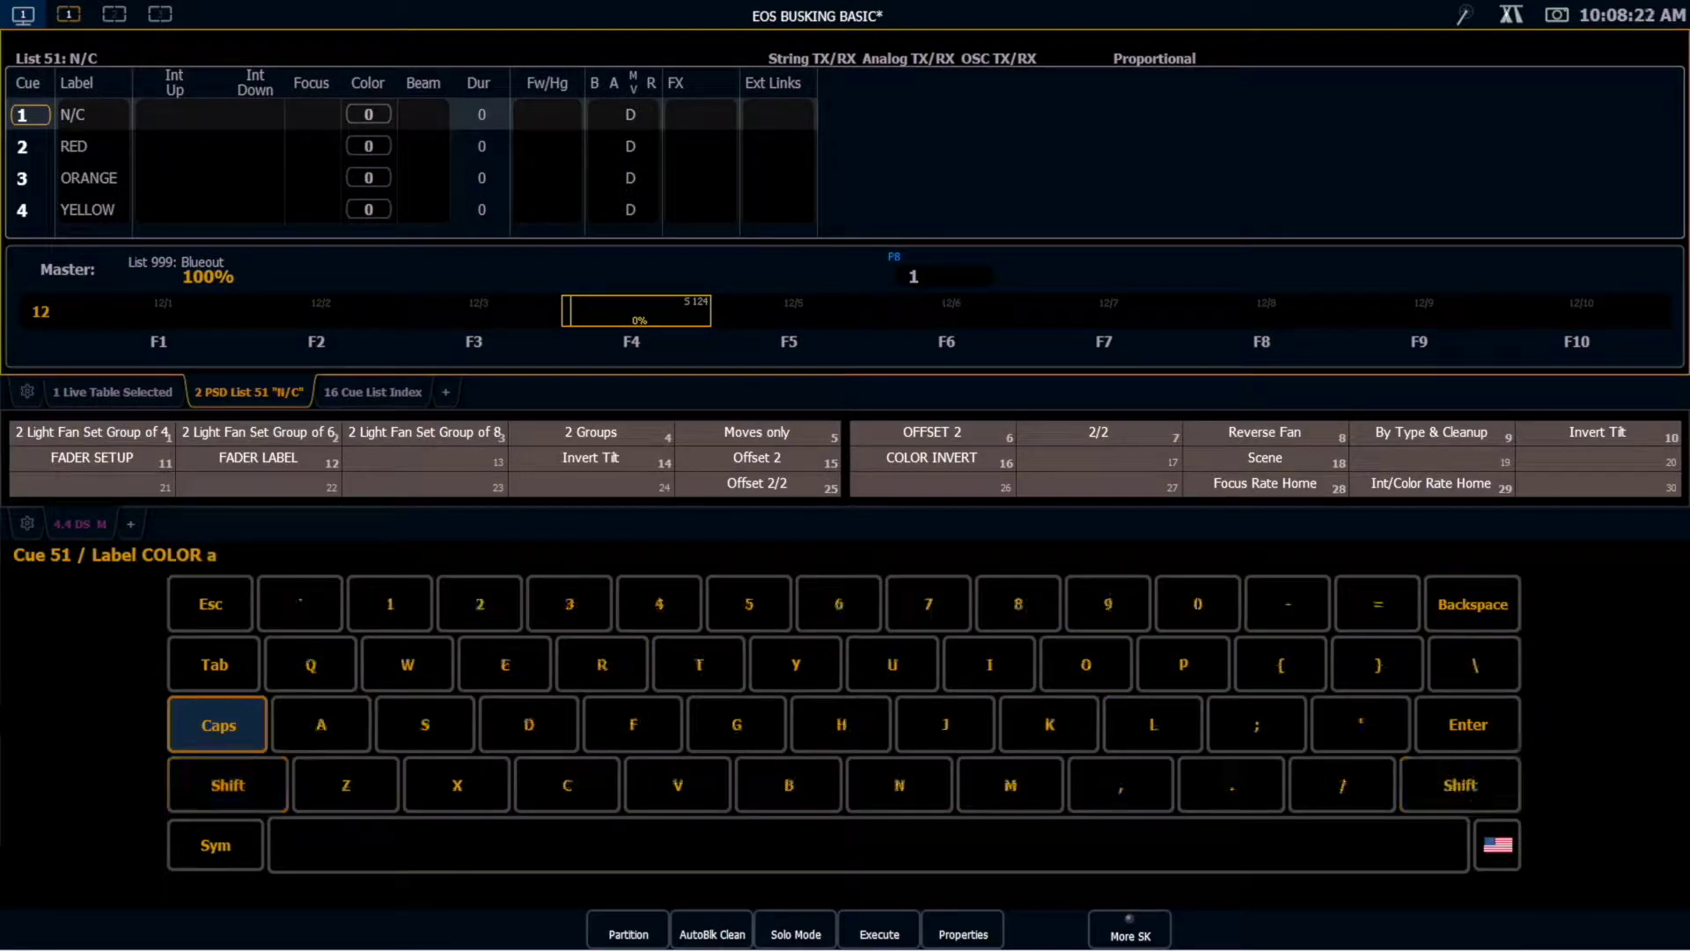
{"action": "key", "text": "Return"}
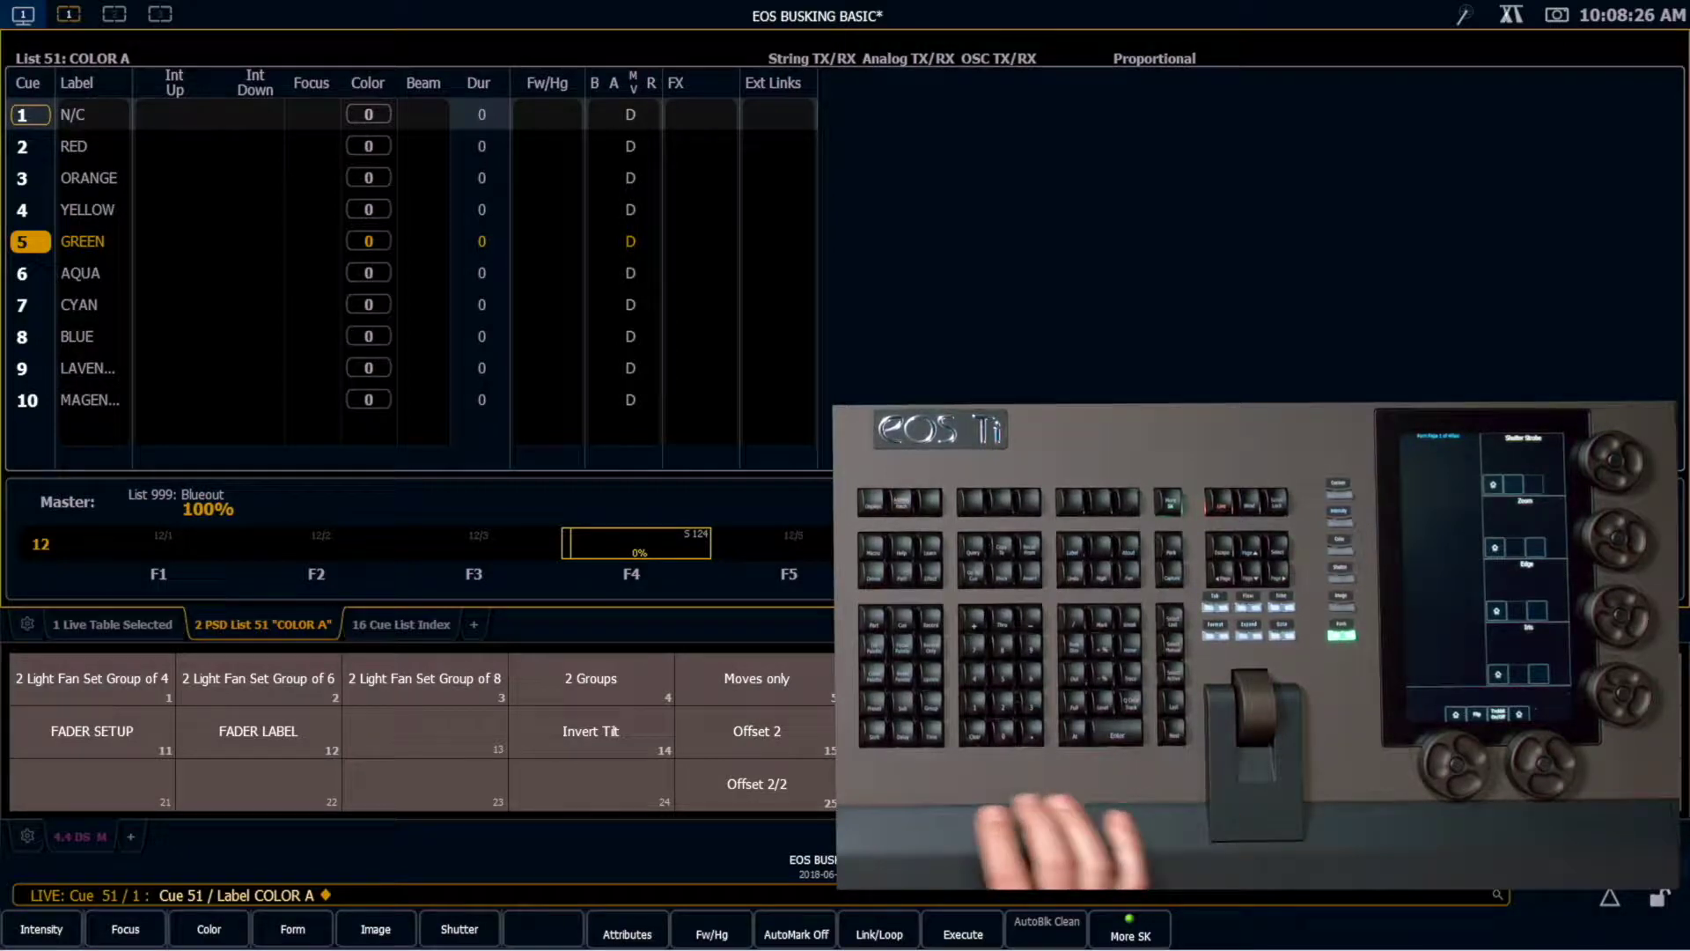
{"action": "key", "text": "BackSpace"}
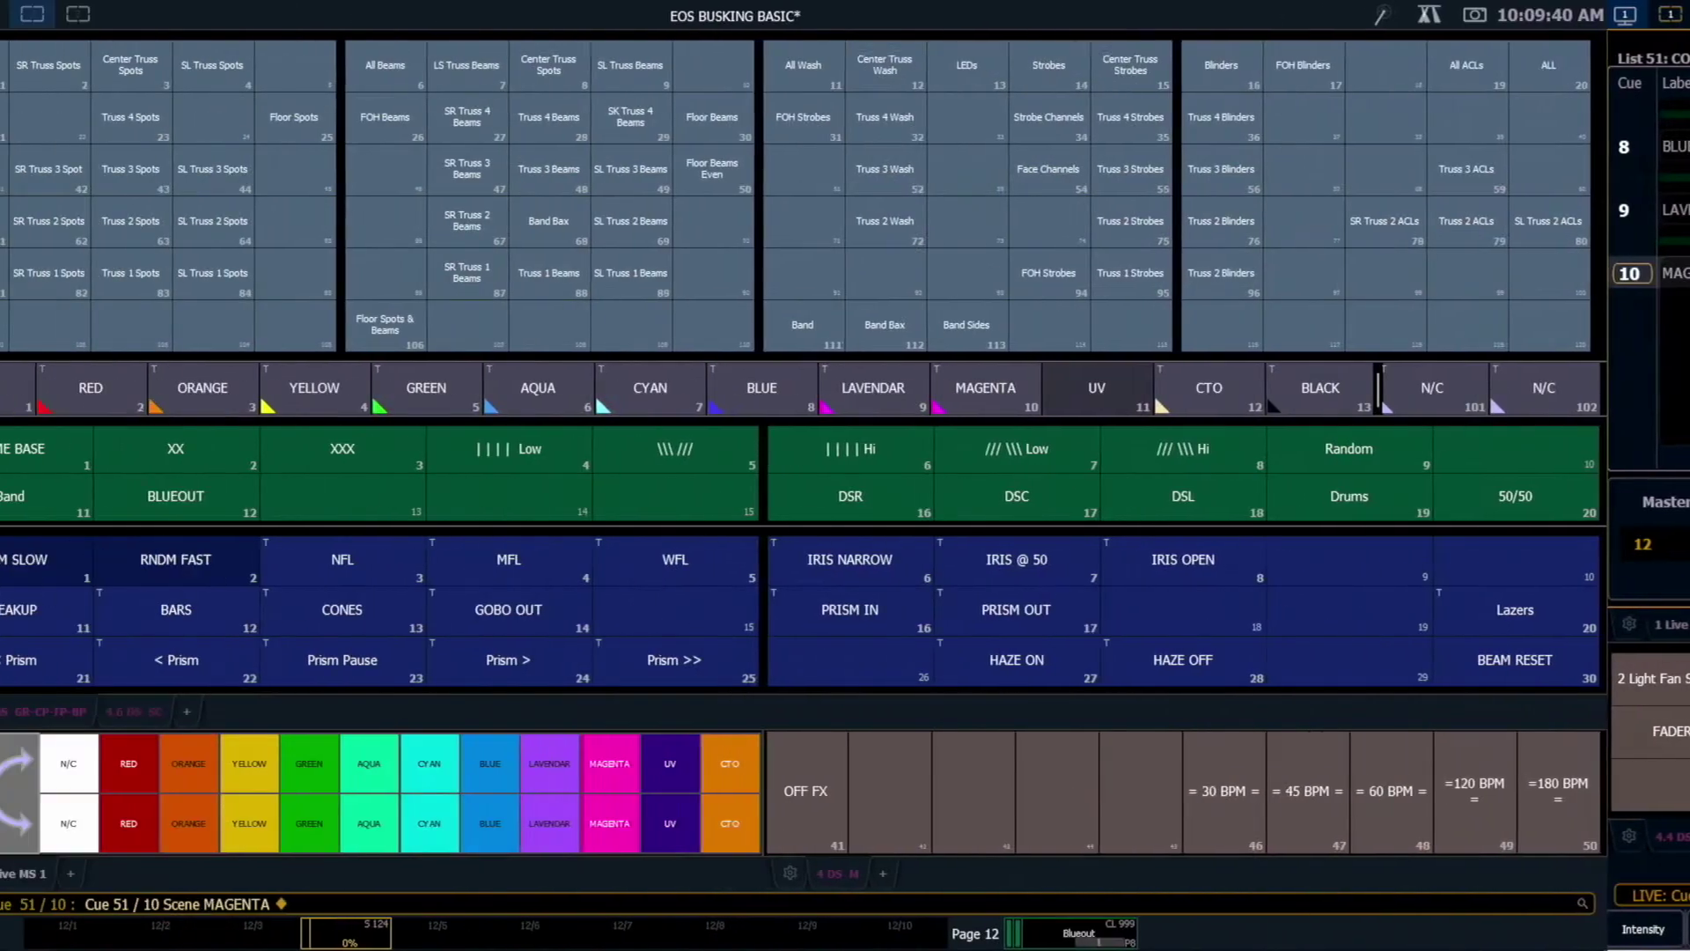
Step: Switch monitor 2 to the direct-select palettes view
{"action": "left_click", "coordinate": [211, 710]}
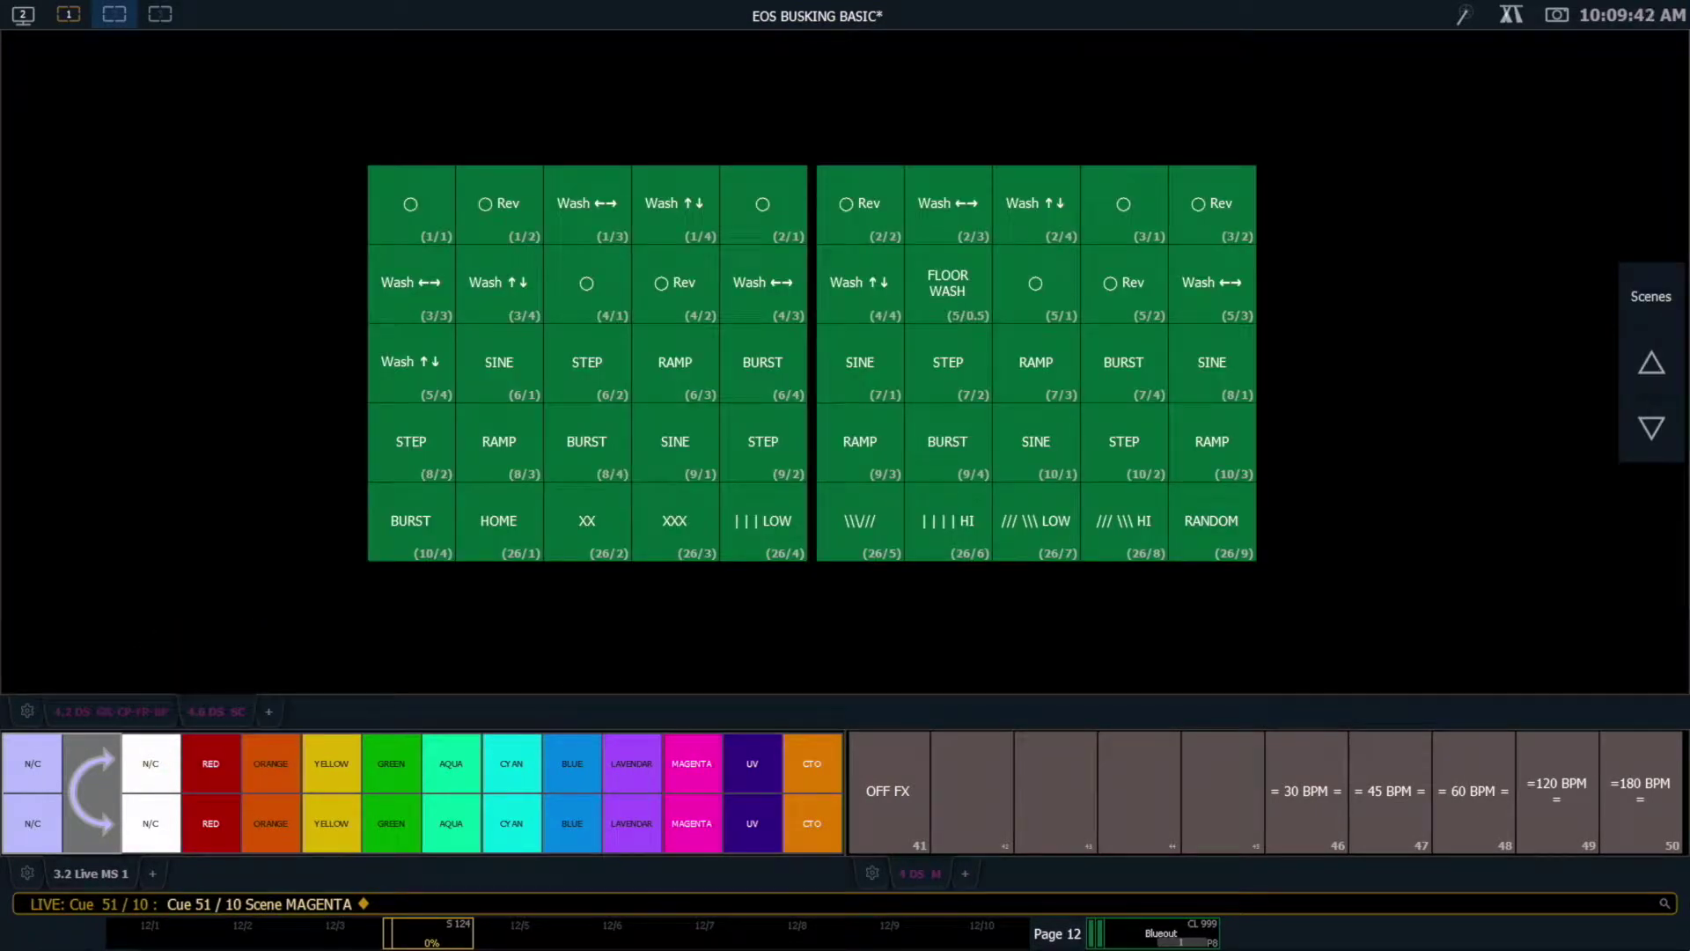
Step: Set the Scenes grid to 5 columns, page to the colour scenes, and start copying list 51 to 52
{"action": "left_click", "coordinate": [1651, 428]}
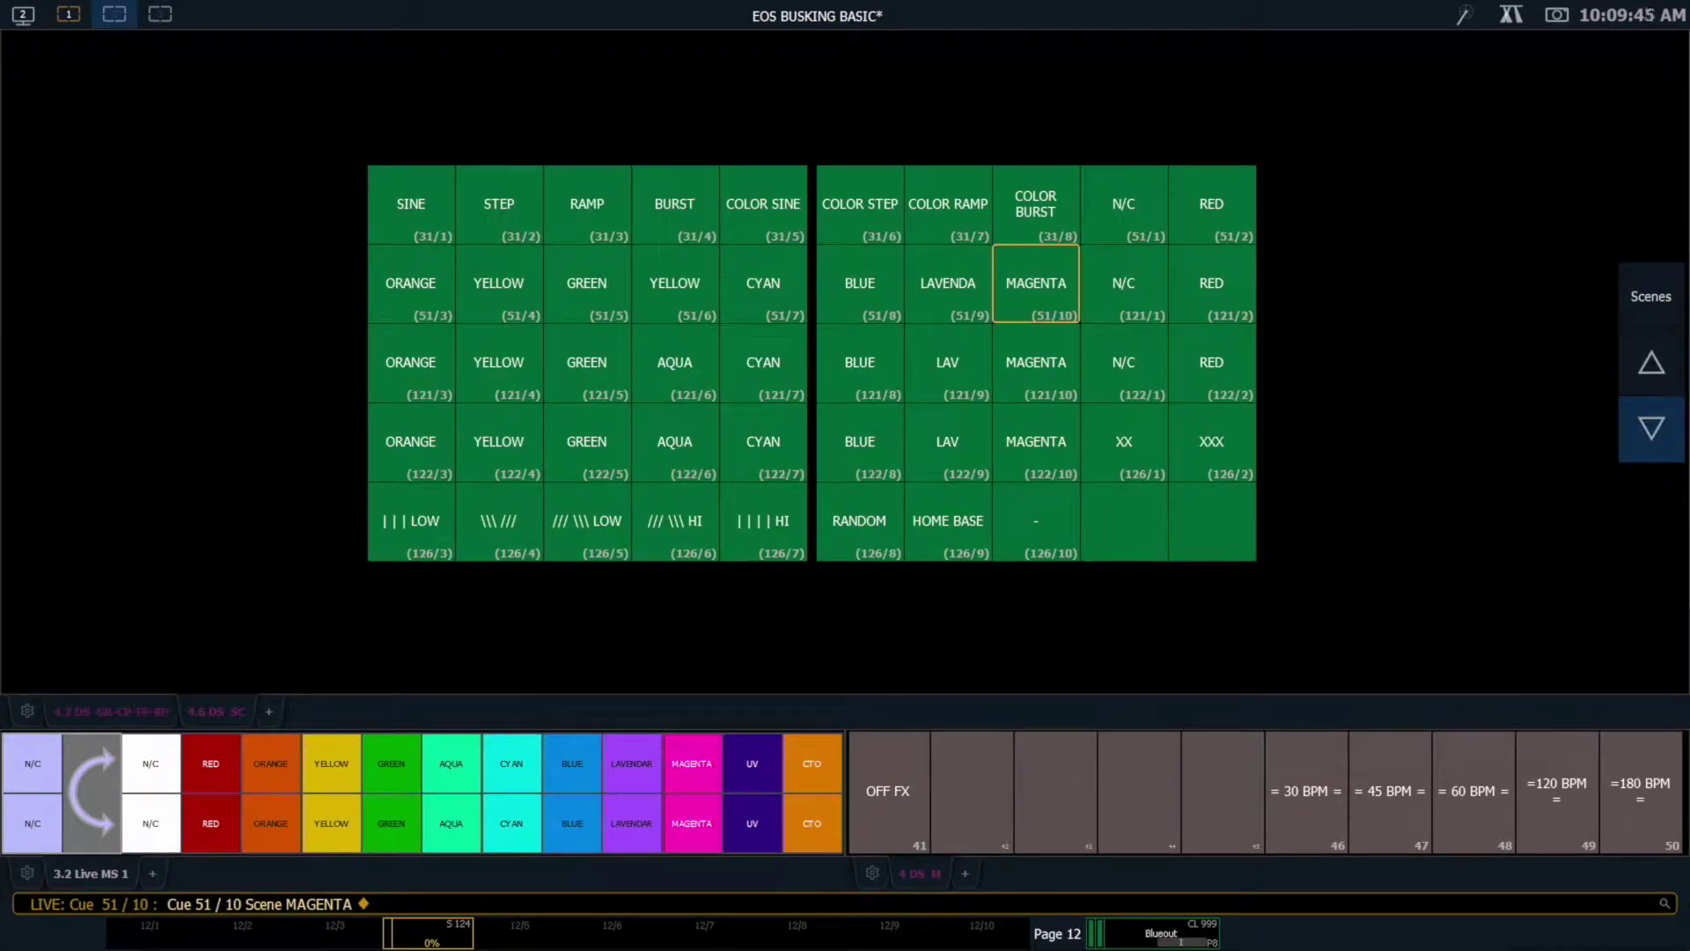
{"action": "left_click", "coordinate": [27, 710]}
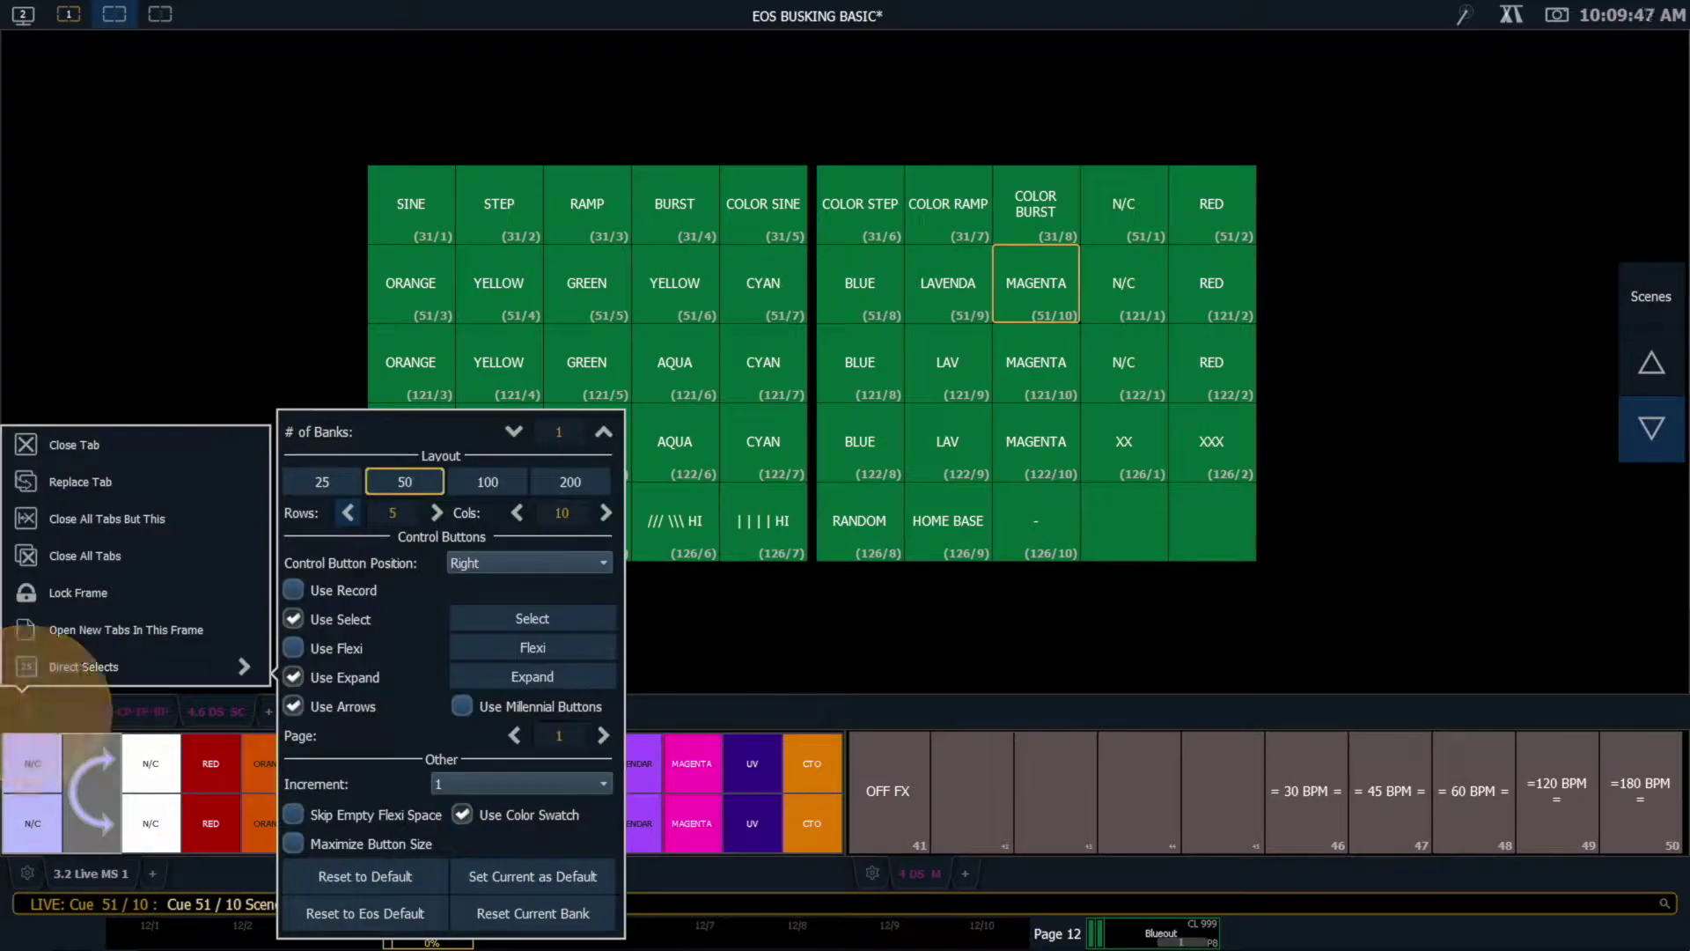
{"action": "left_click", "coordinate": [518, 512]}
{"action": "left_click", "coordinate": [517, 512]}
{"action": "left_click", "coordinate": [517, 512]}
{"action": "left_click", "coordinate": [517, 513]}
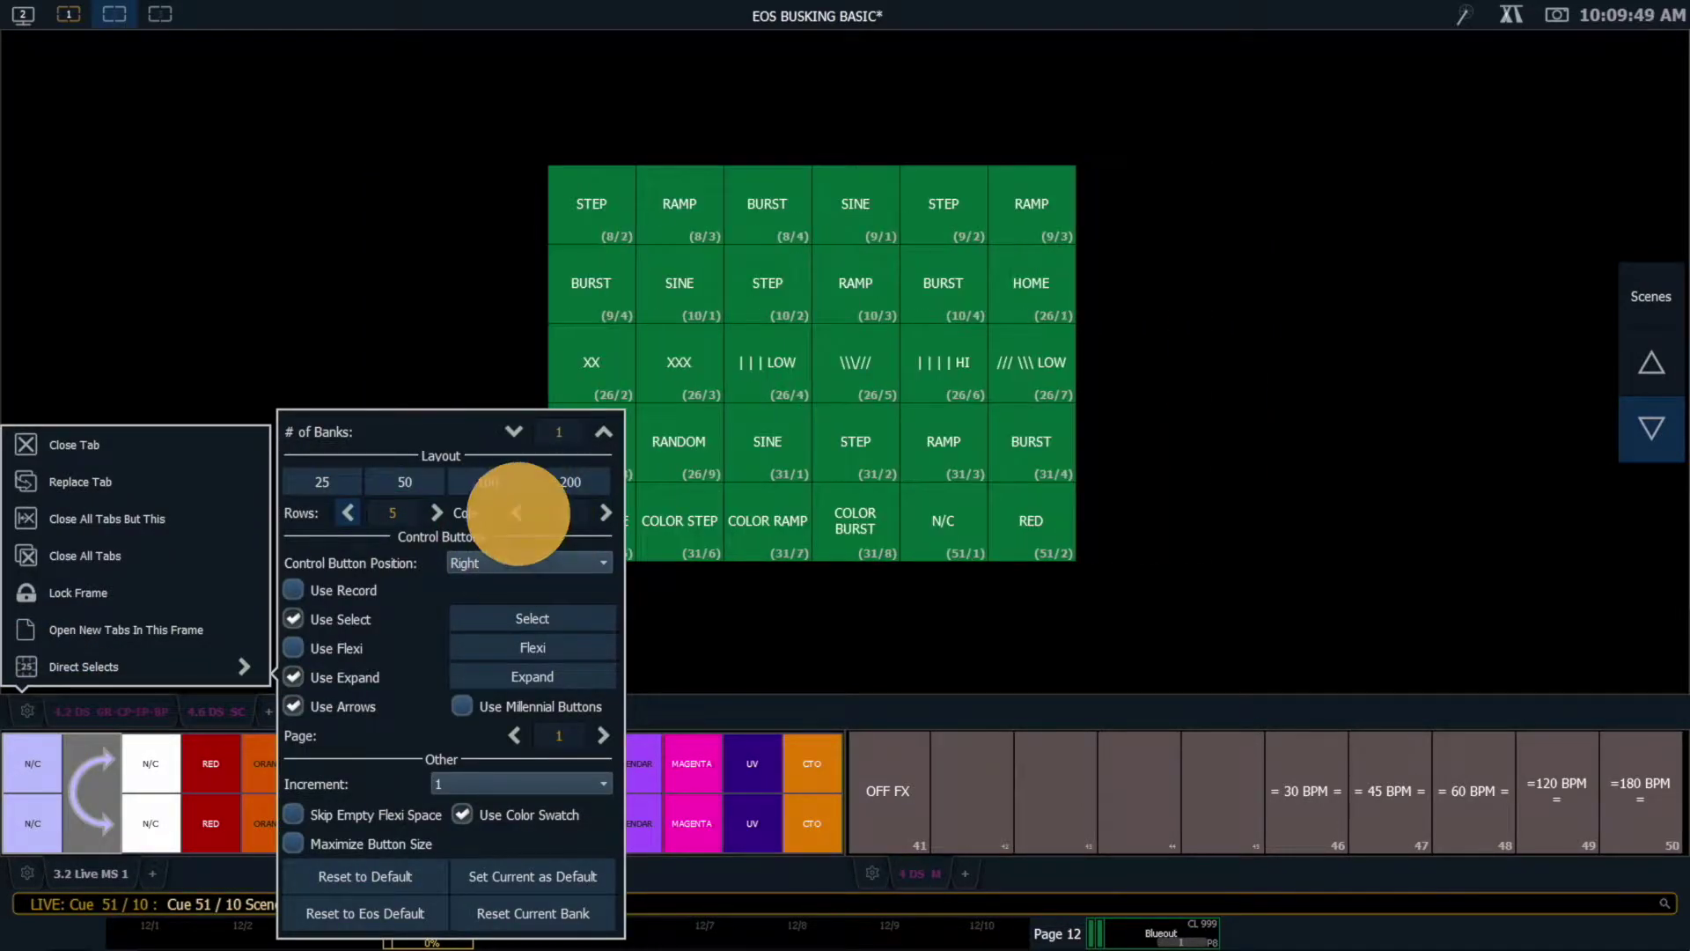
{"action": "left_click", "coordinate": [518, 513]}
{"action": "left_click", "coordinate": [1219, 558]}
{"action": "left_click", "coordinate": [1652, 429]}
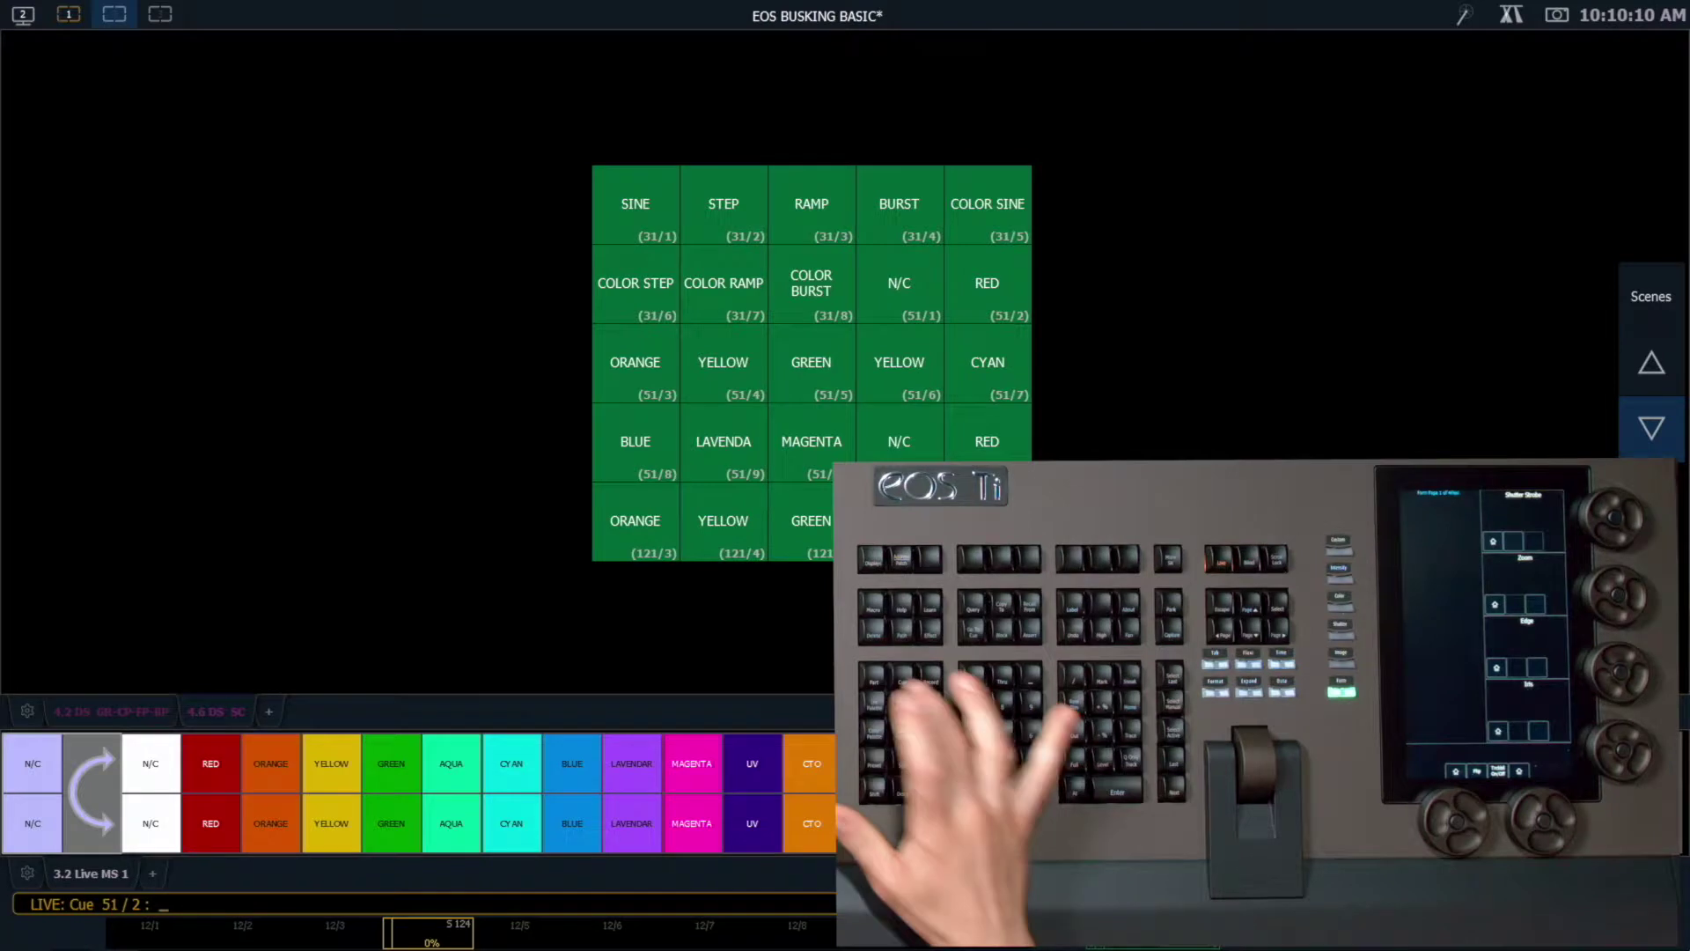
{"action": "type", "text": "q51/"}
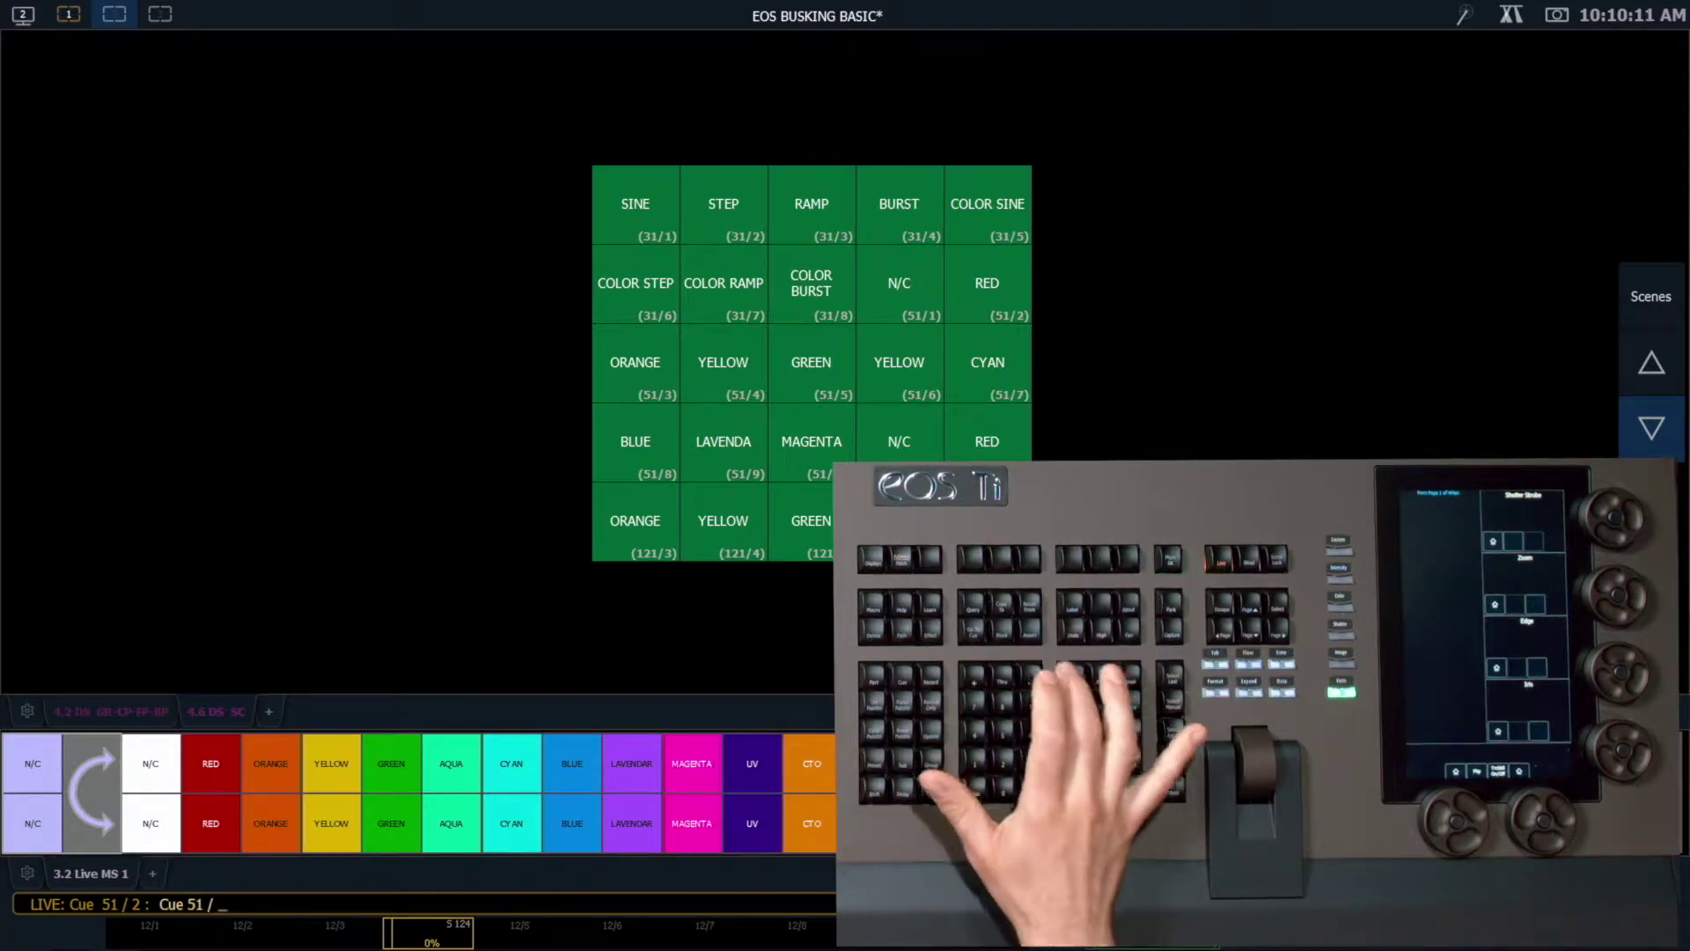
{"action": "type", "text": "cq"}
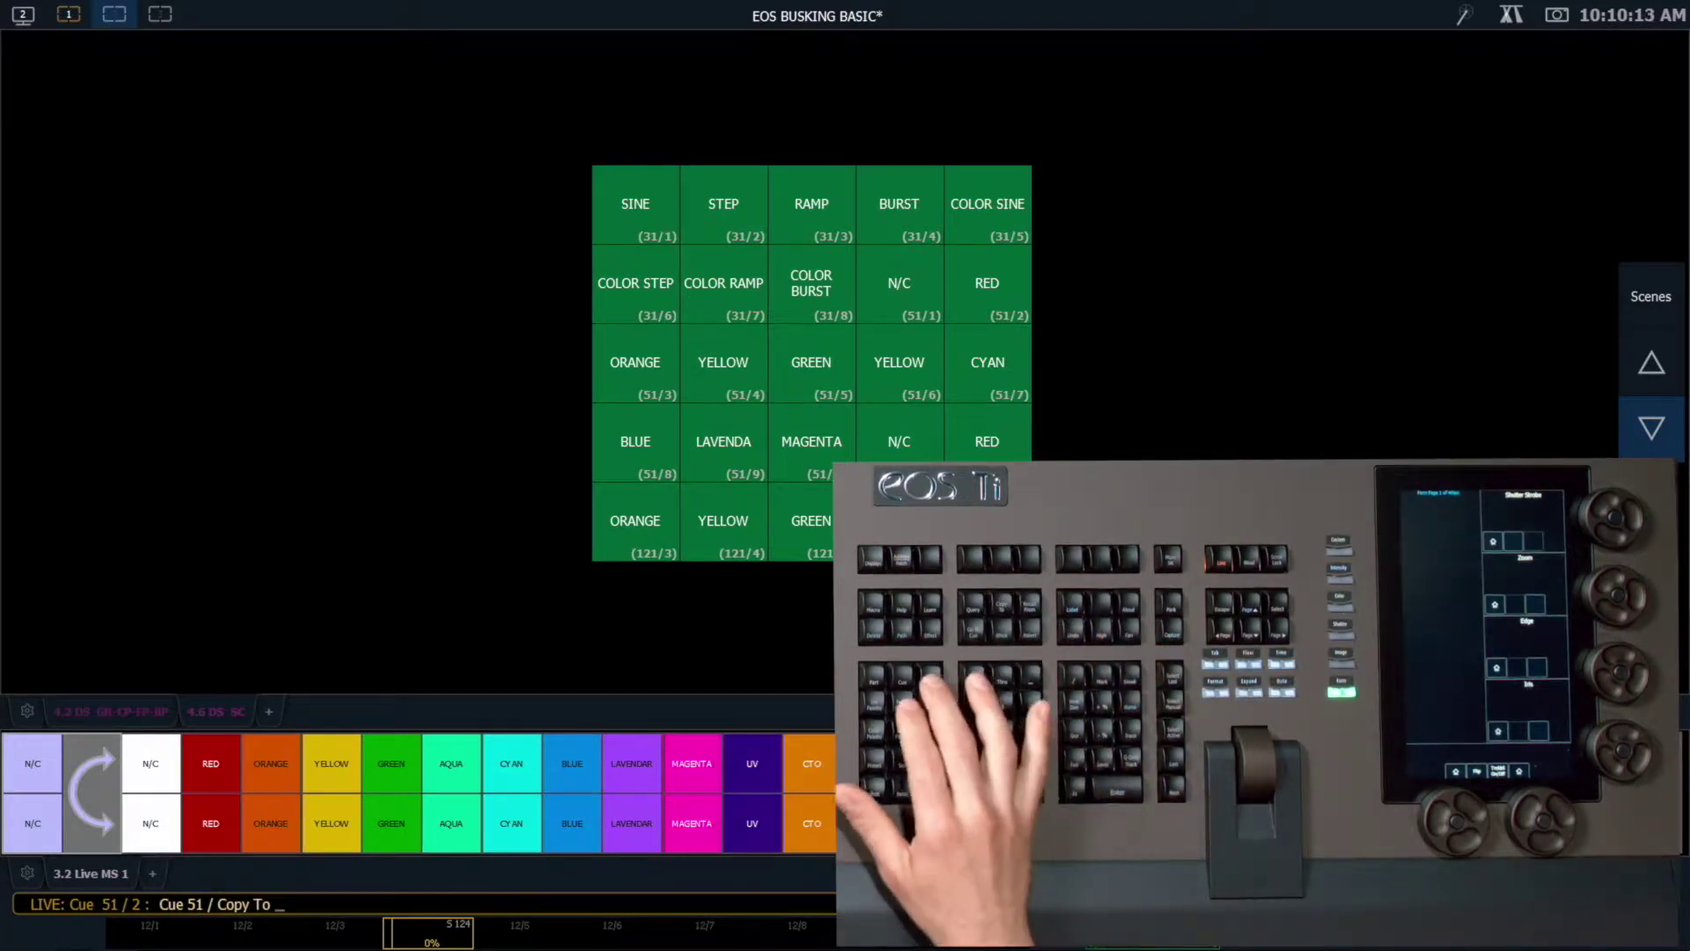
{"action": "type", "text": "52"}
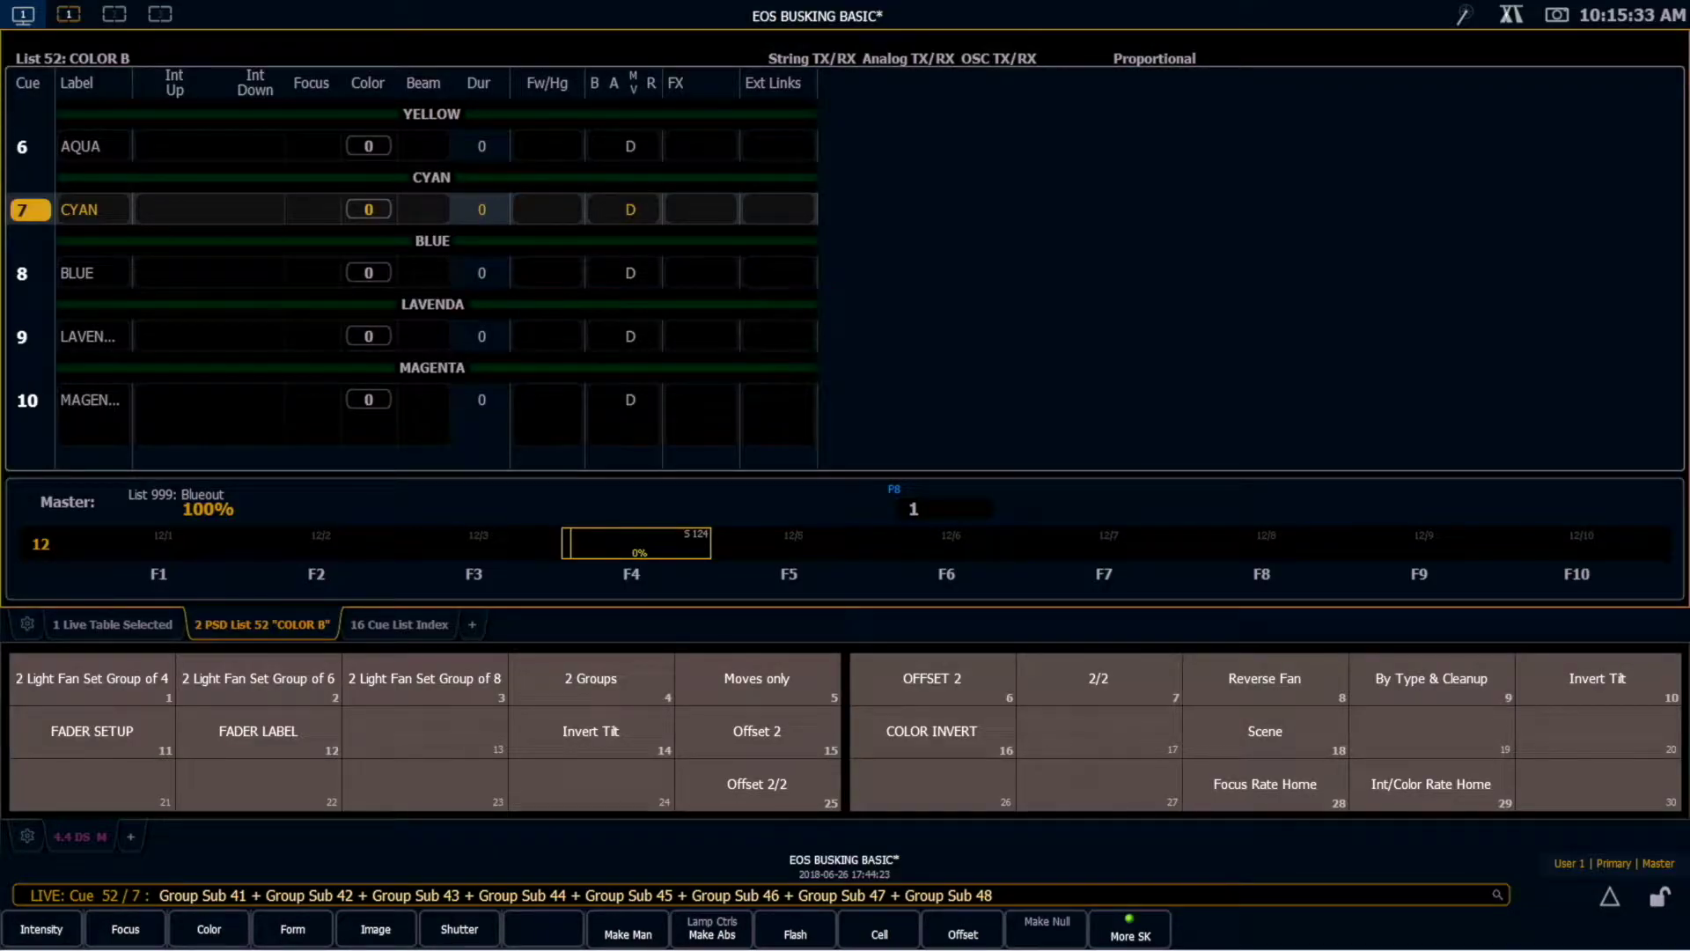
Step: Offset group subs 41–48 by 2 and record them as Group 101 labelled GROUP A
{"action": "left_click", "coordinate": [757, 734]}
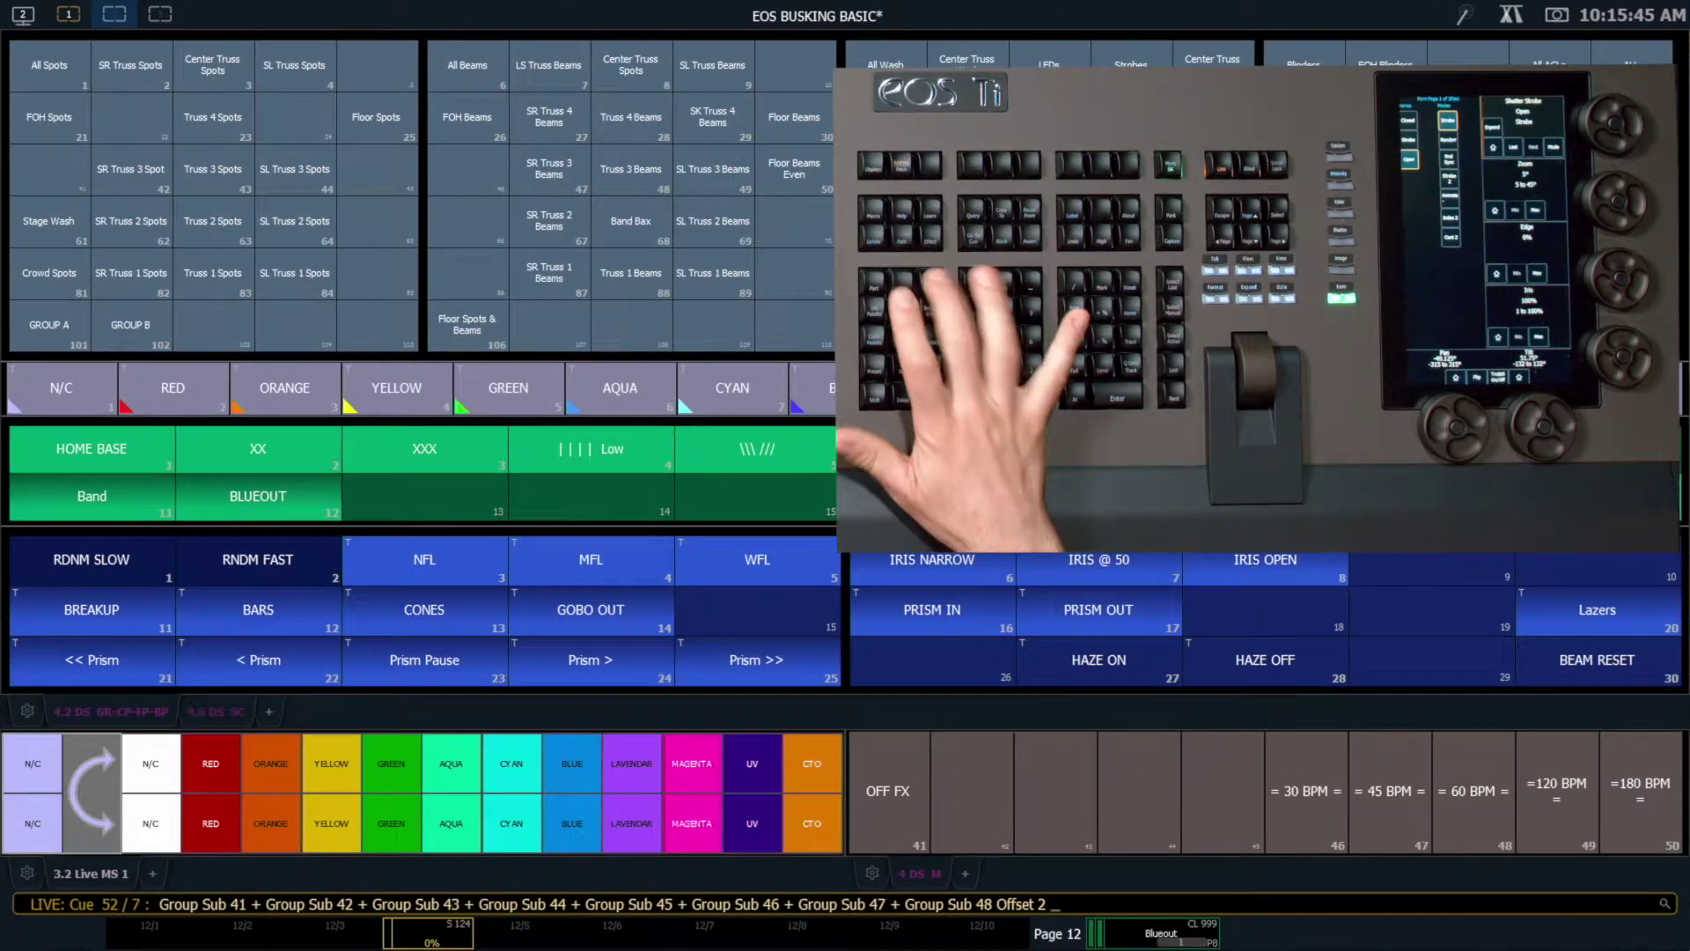
{"action": "left_click", "coordinate": [55, 325]}
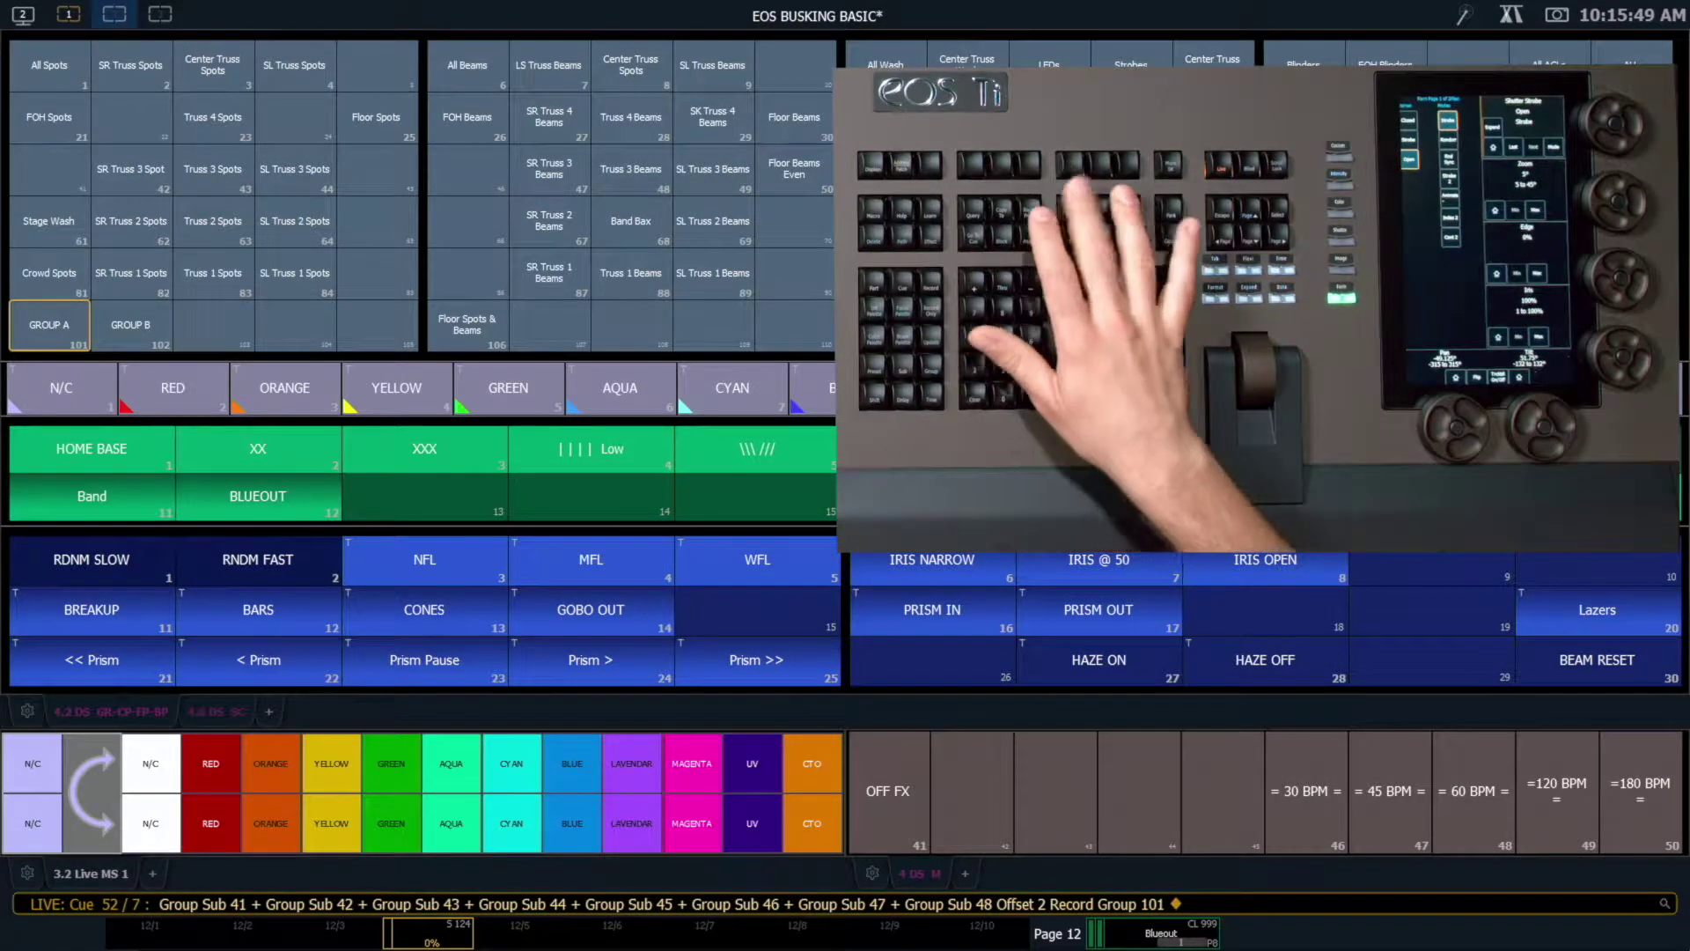
{"action": "key", "text": "l"}
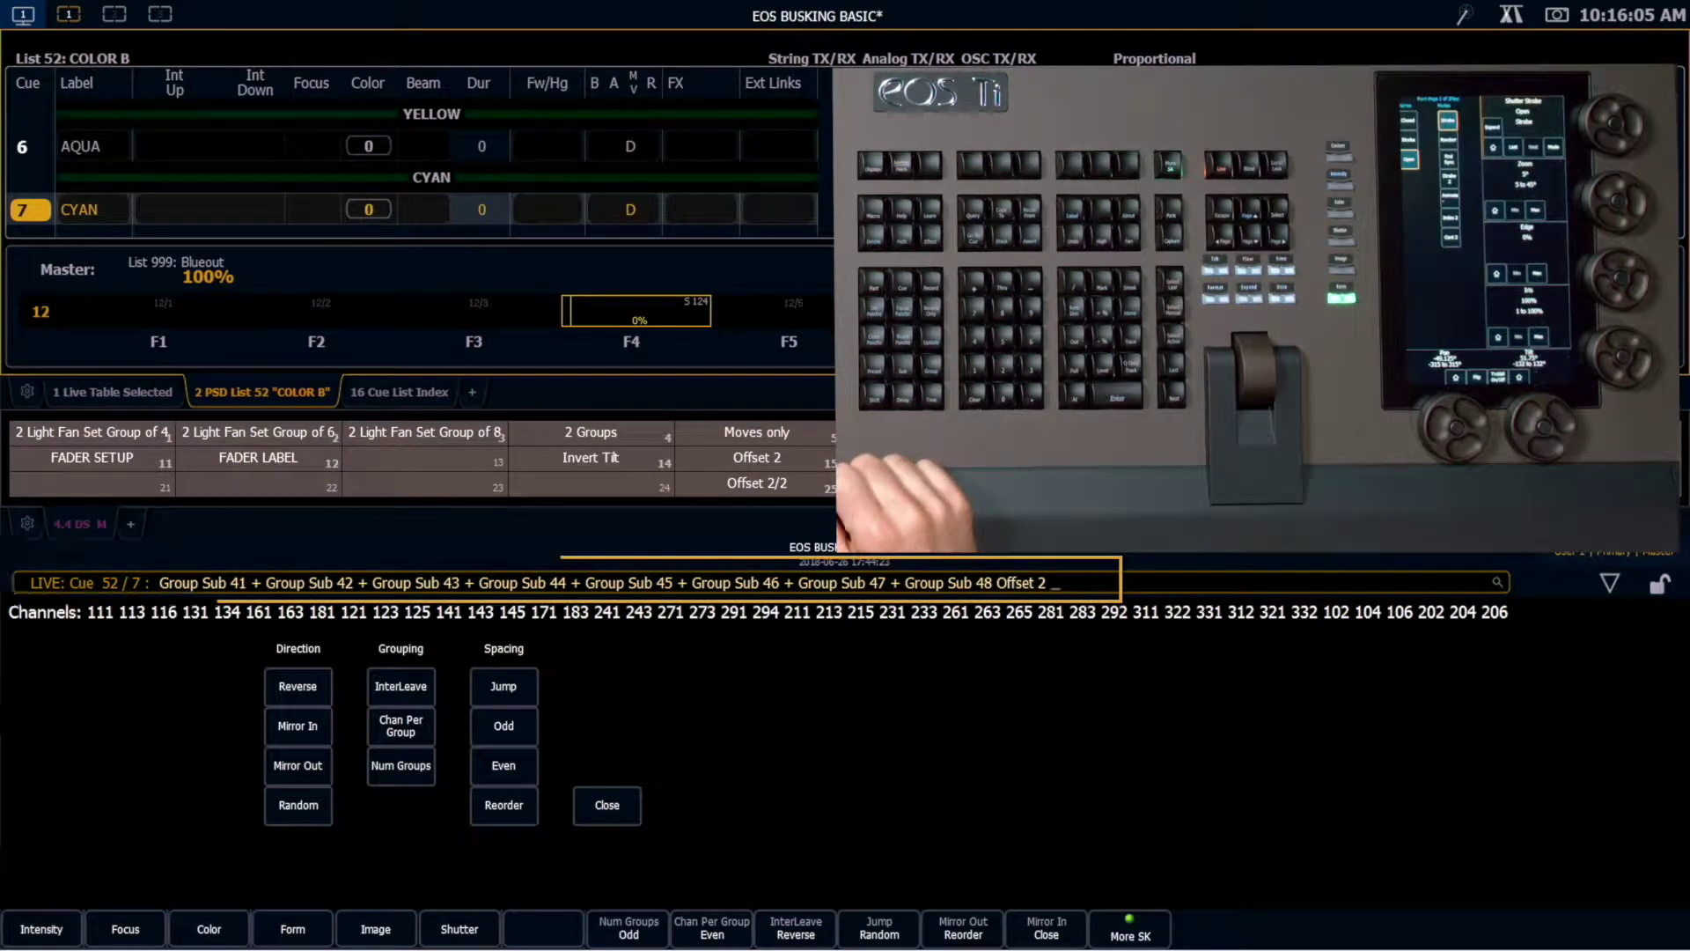
Step: Record the Offset 2/2 channels as Group 102 labelled GROUP B
{"action": "type", "text": "/2"}
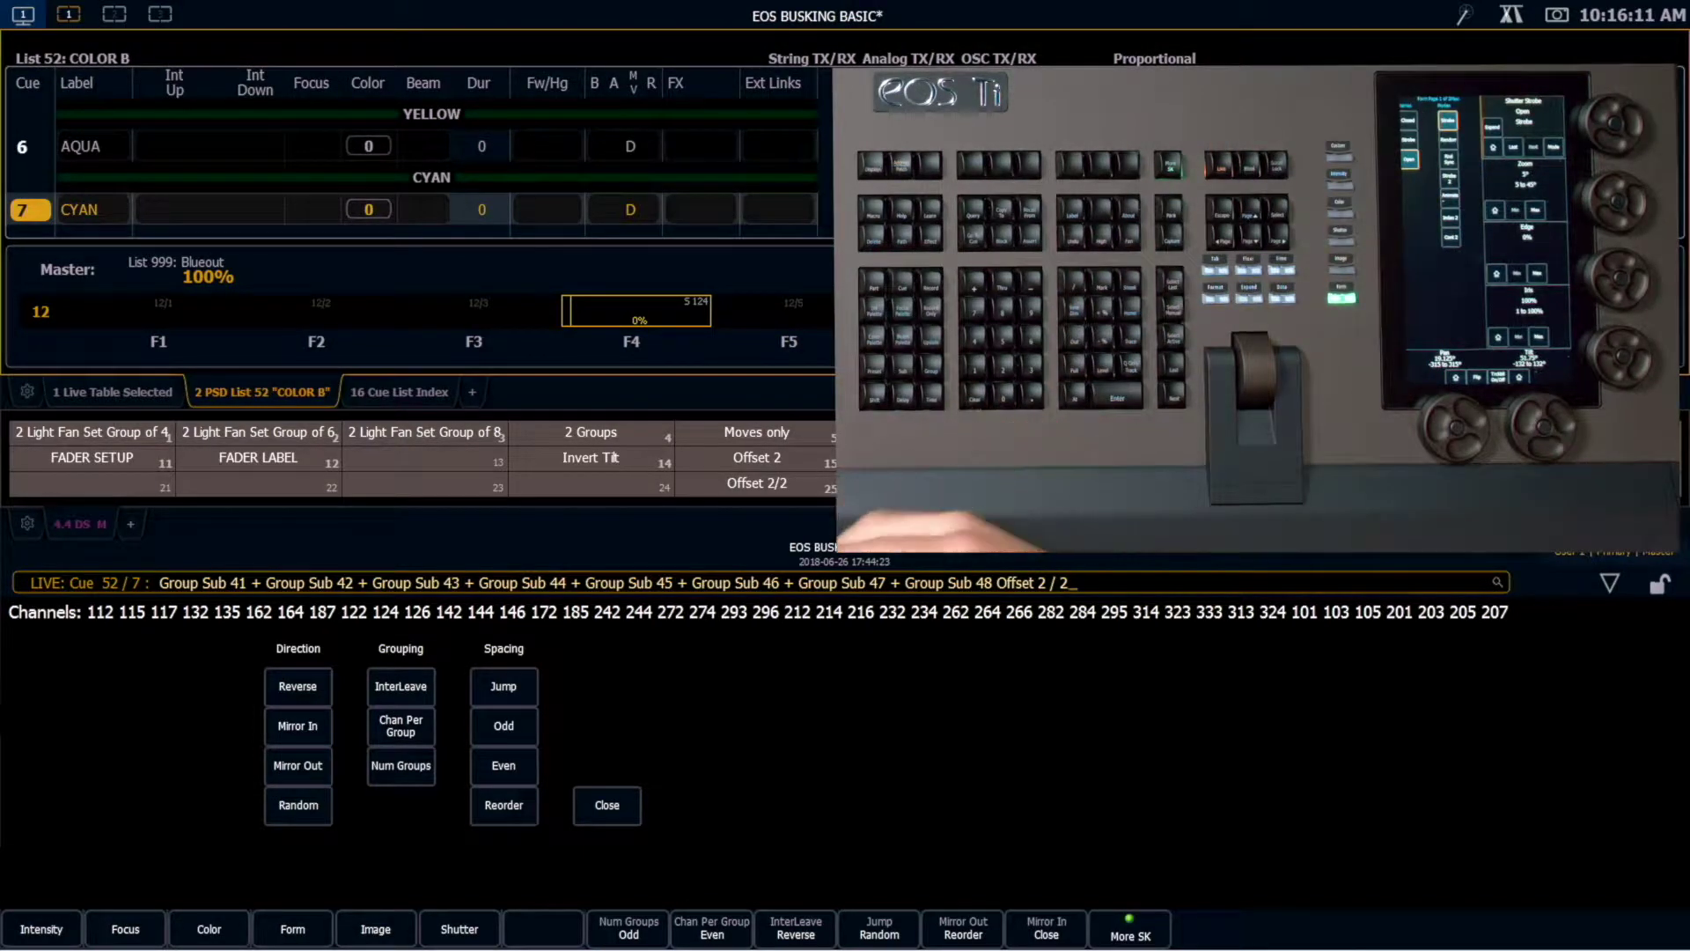
{"action": "key", "text": "ctrl+2"}
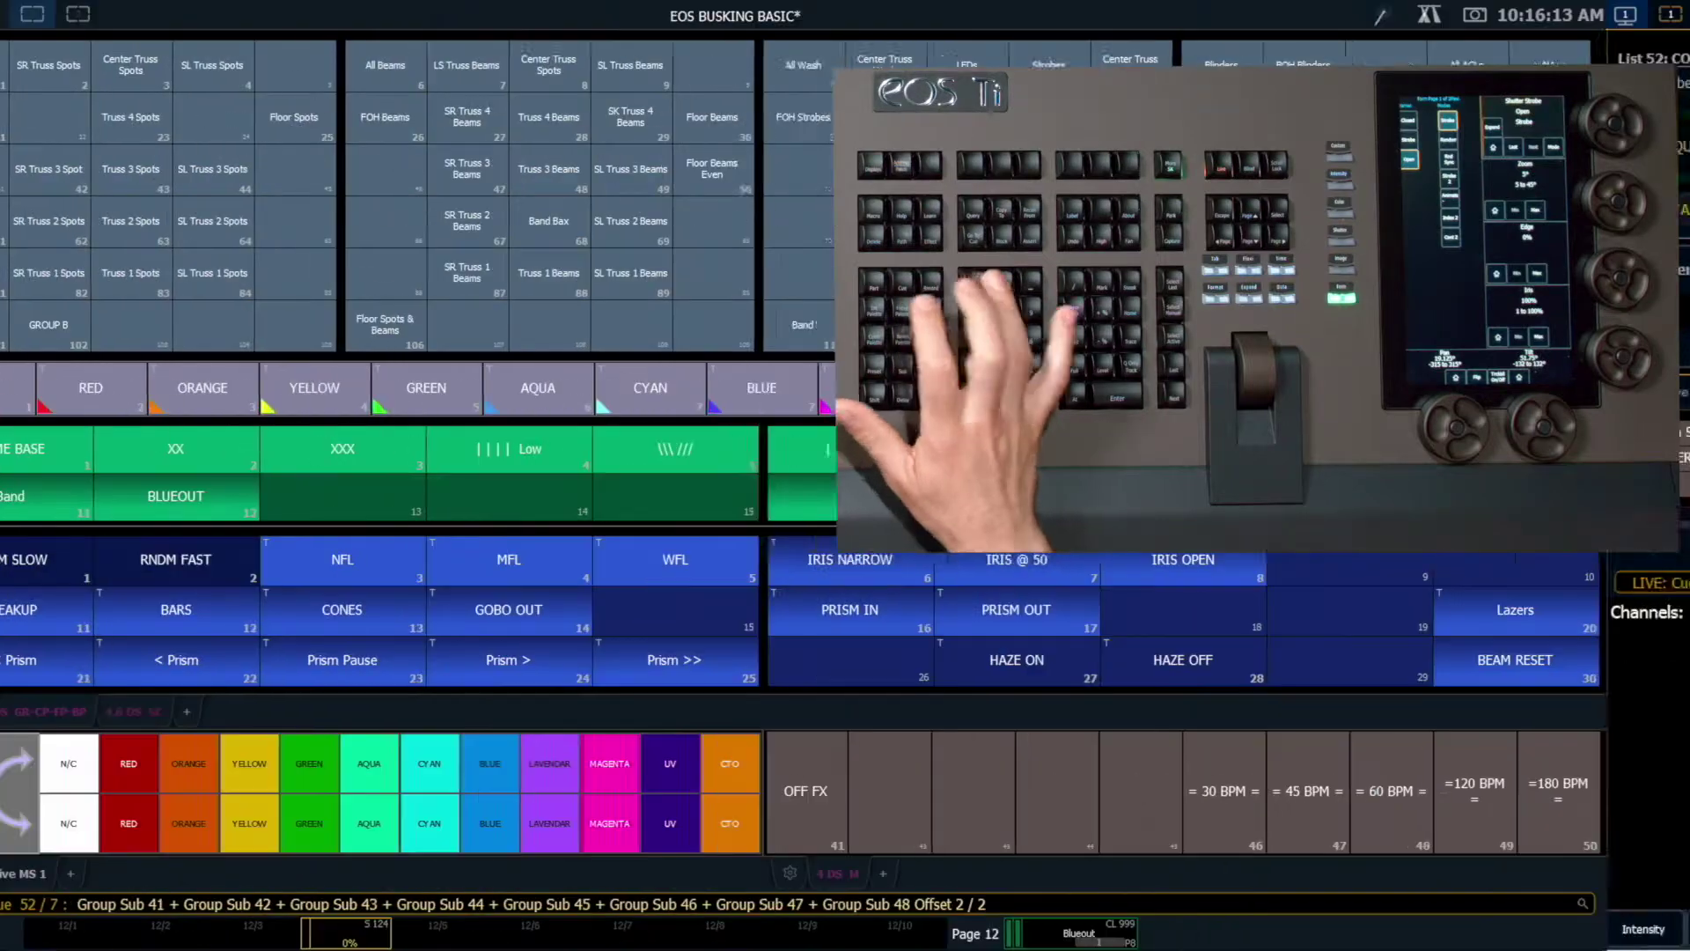
{"action": "key", "text": "r"}
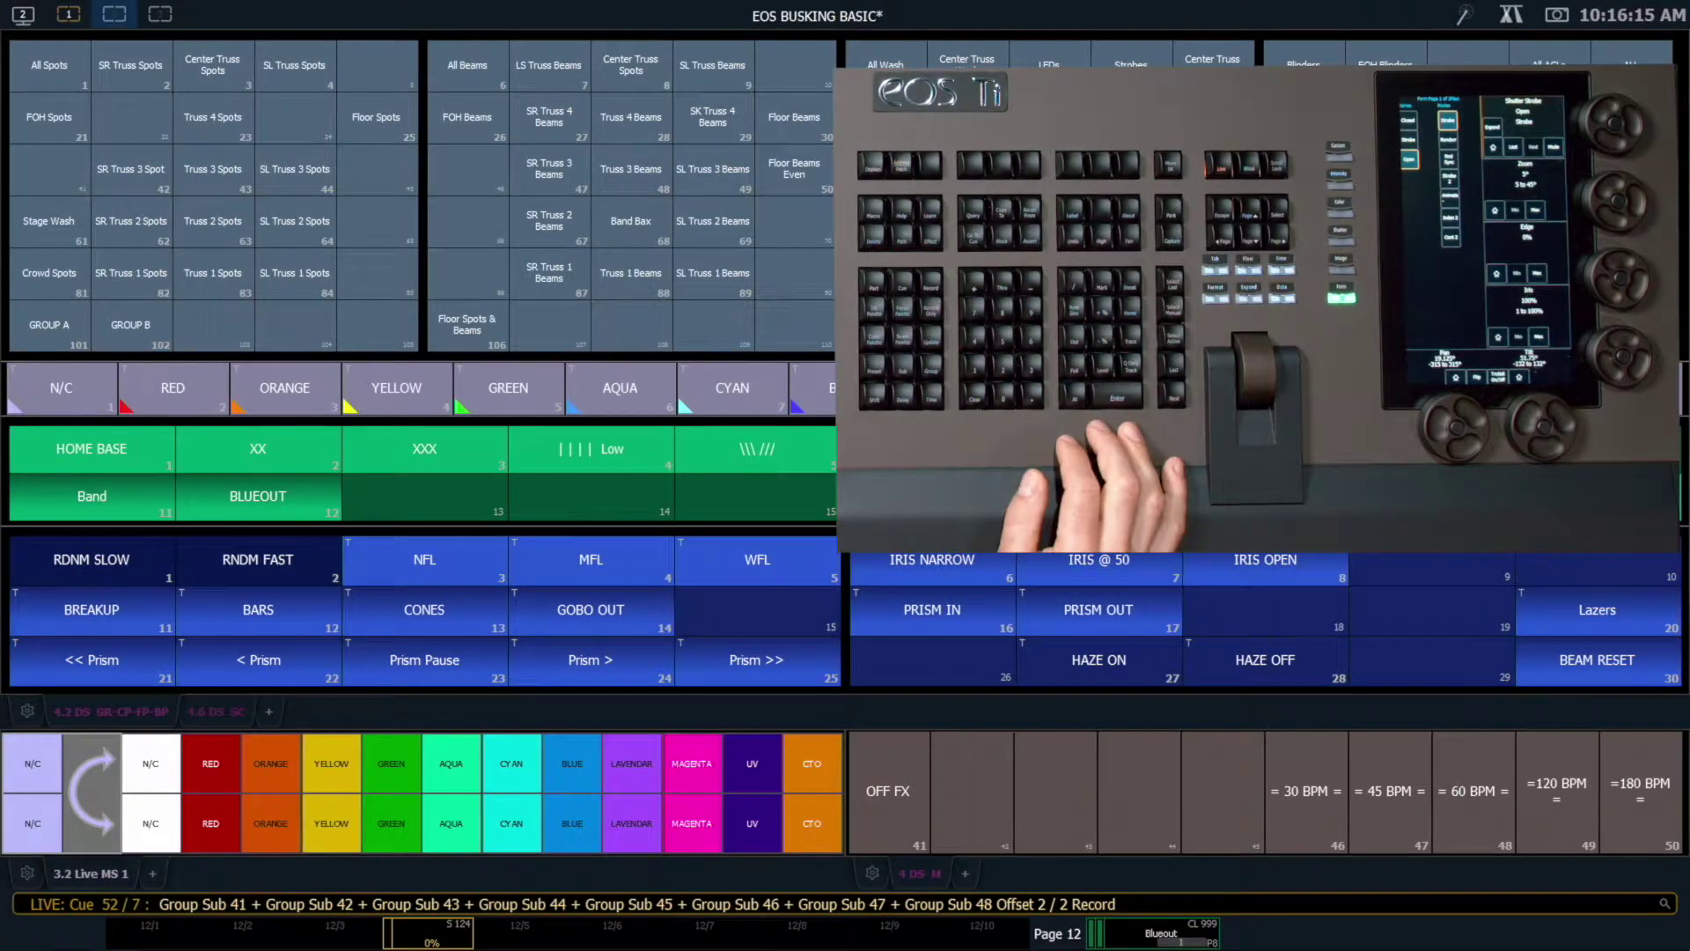
{"action": "left_click", "coordinate": [131, 326]}
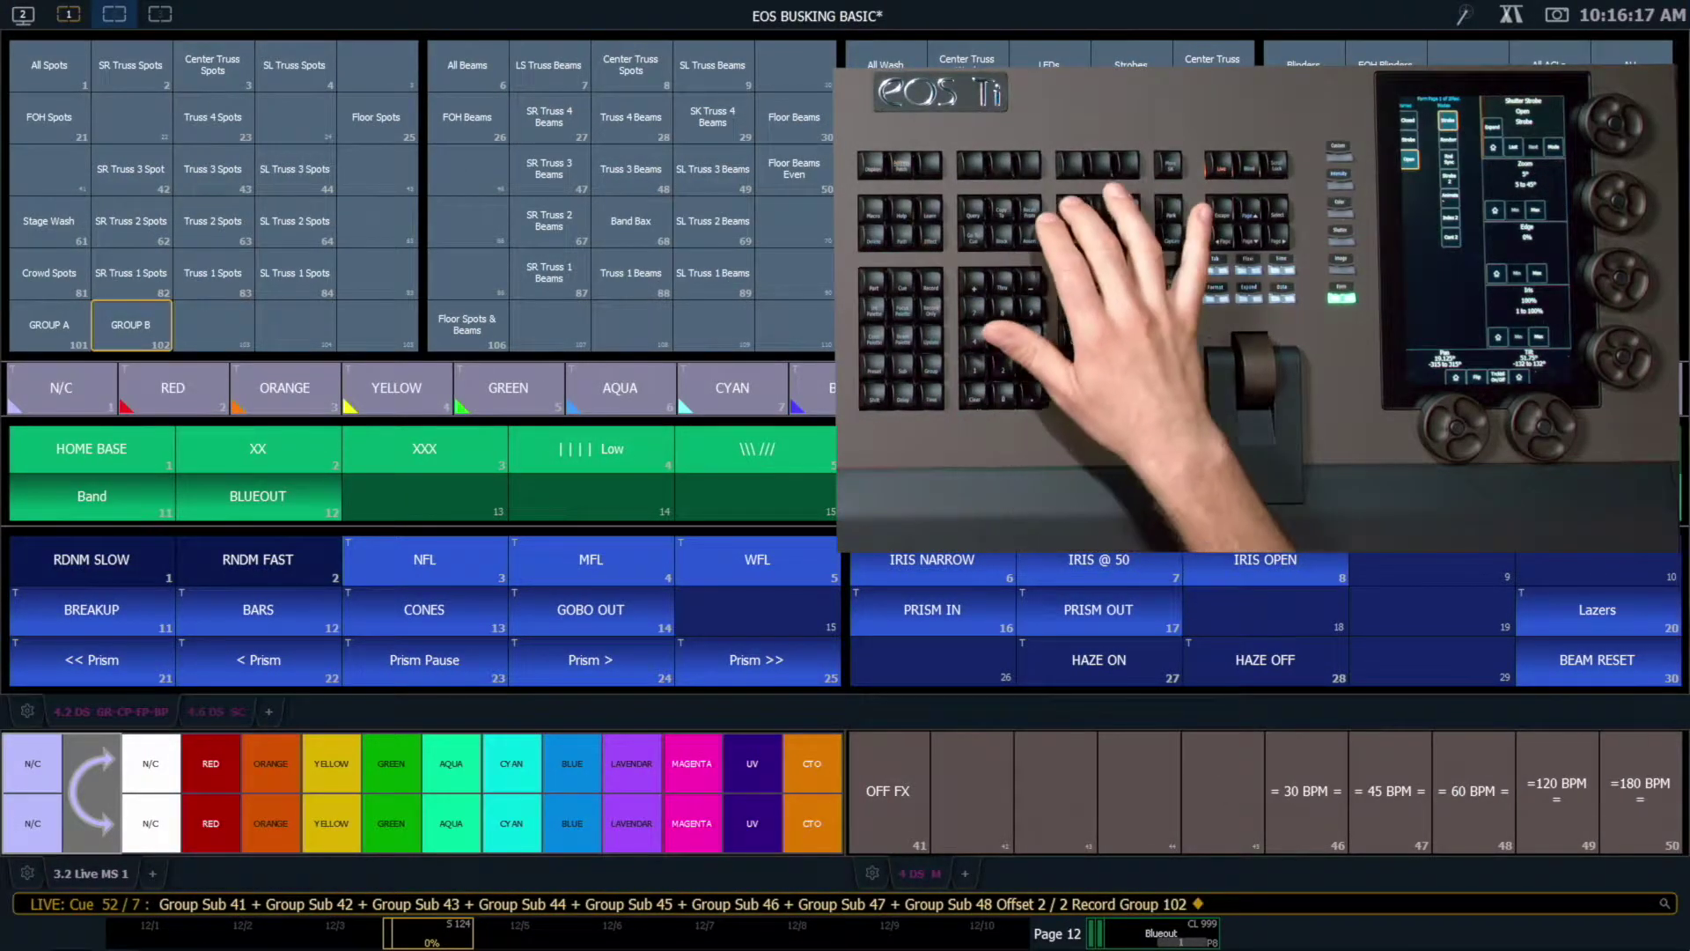
{"action": "key", "text": "Return"}
{"action": "key", "text": "l"}
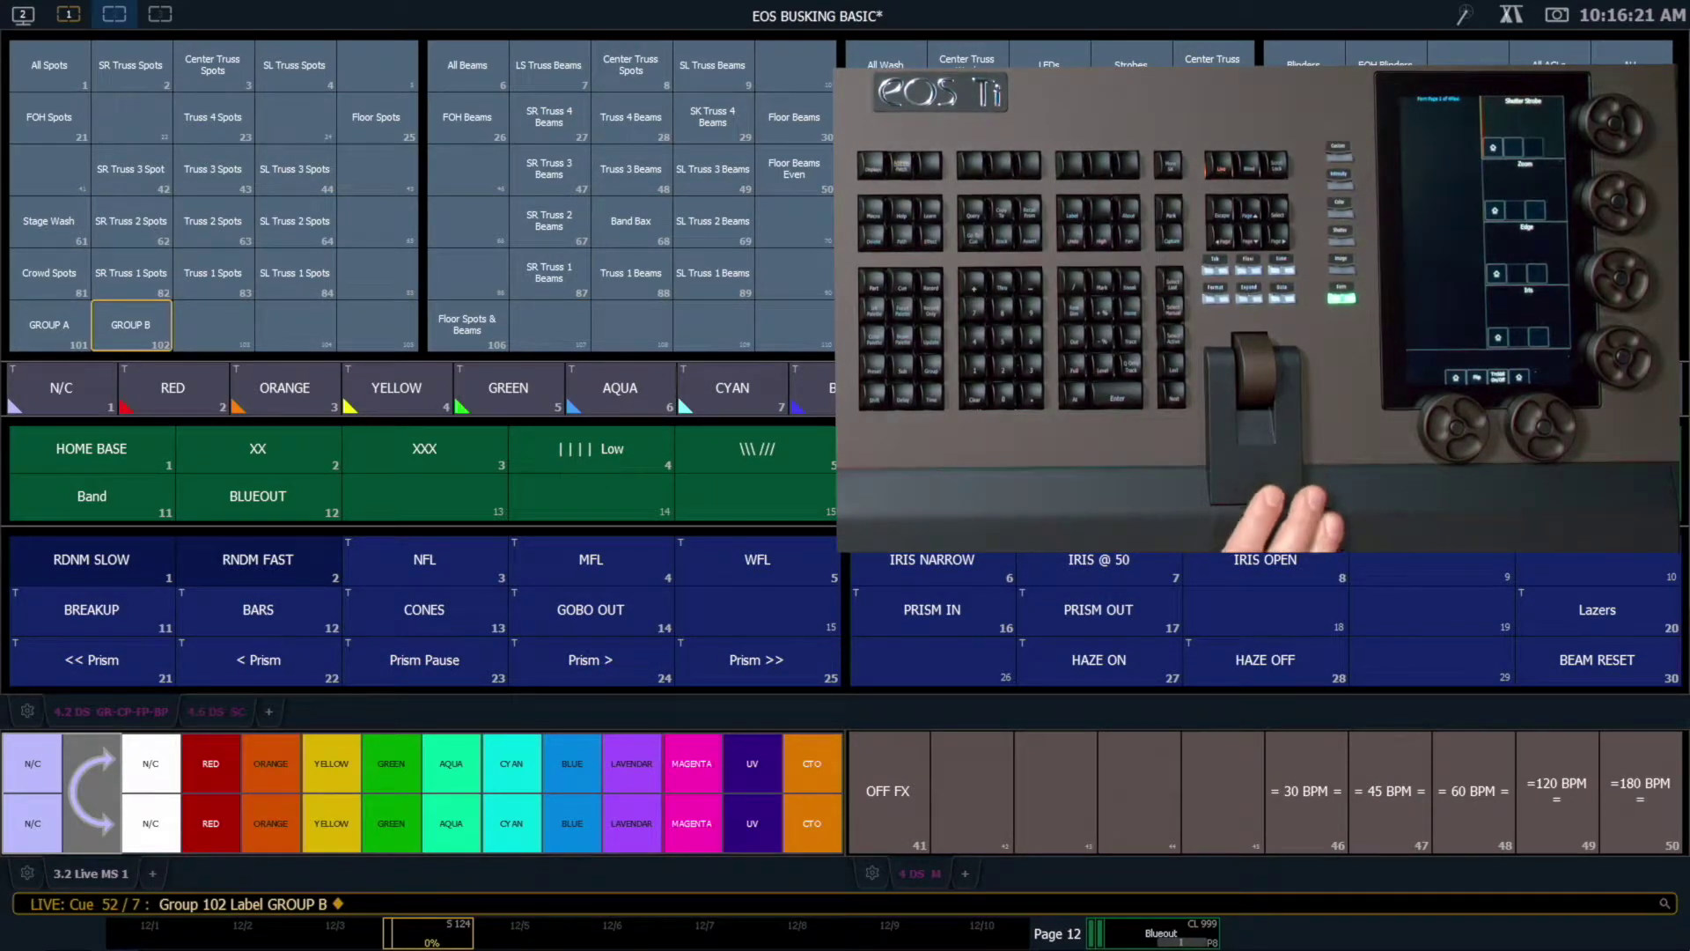
{"action": "key", "text": "ctrl+1"}
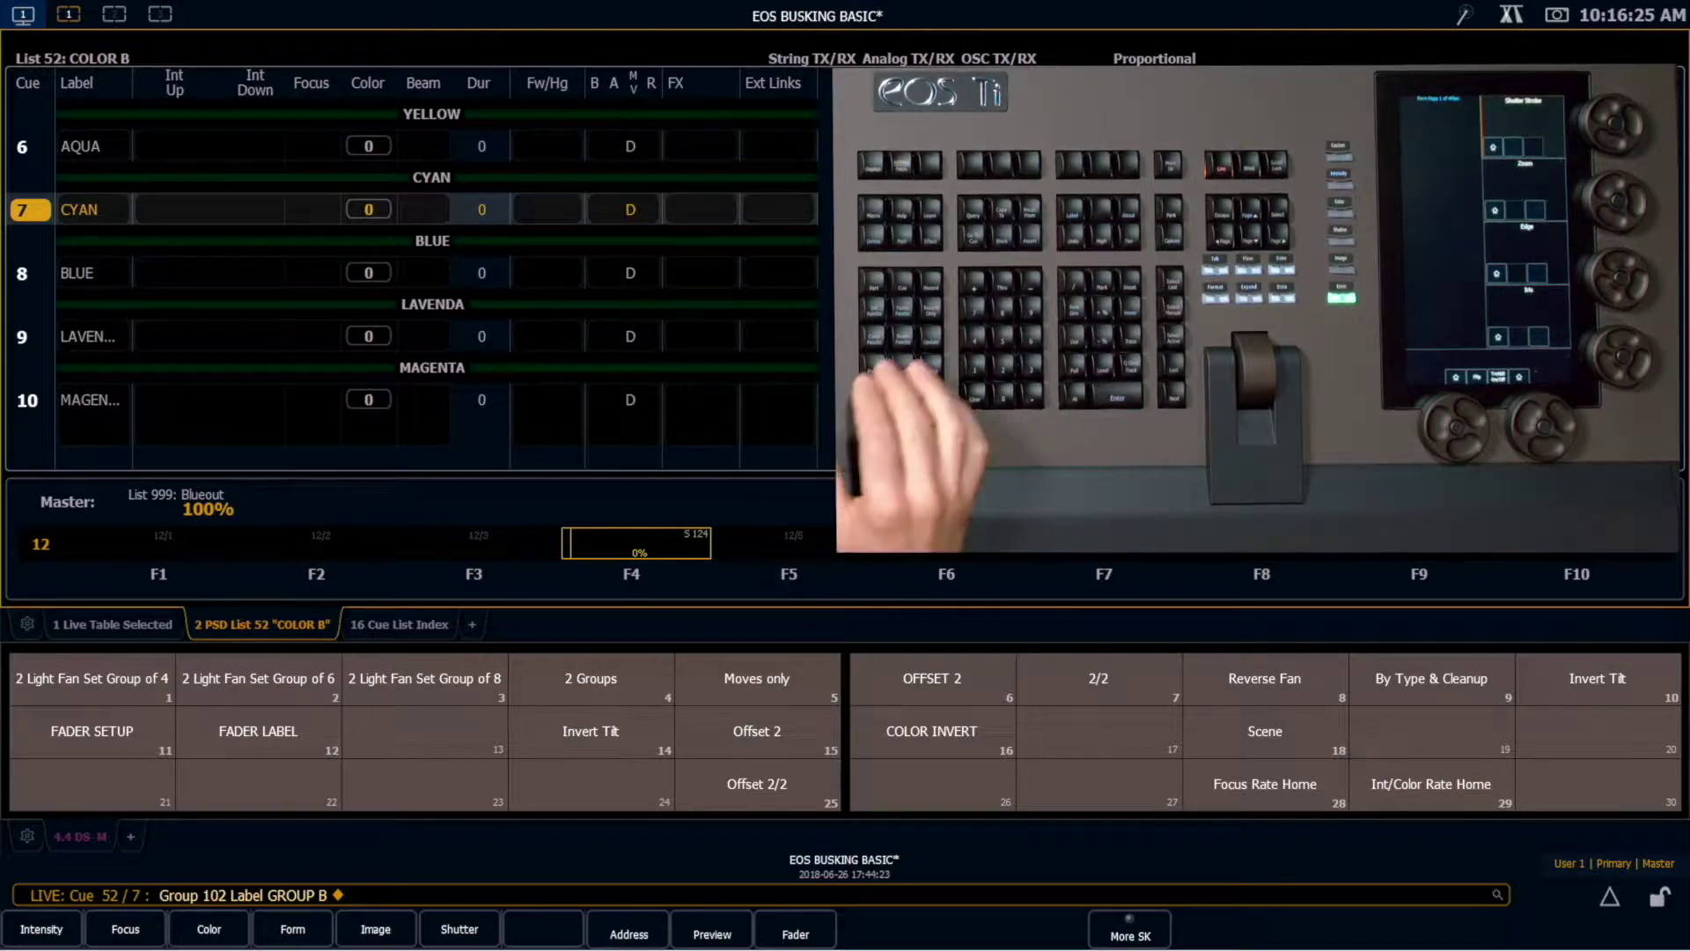
Step: Set cue list 51's channel filter to Group 101 (GROUP A)
{"action": "type", "text": "q51/"}
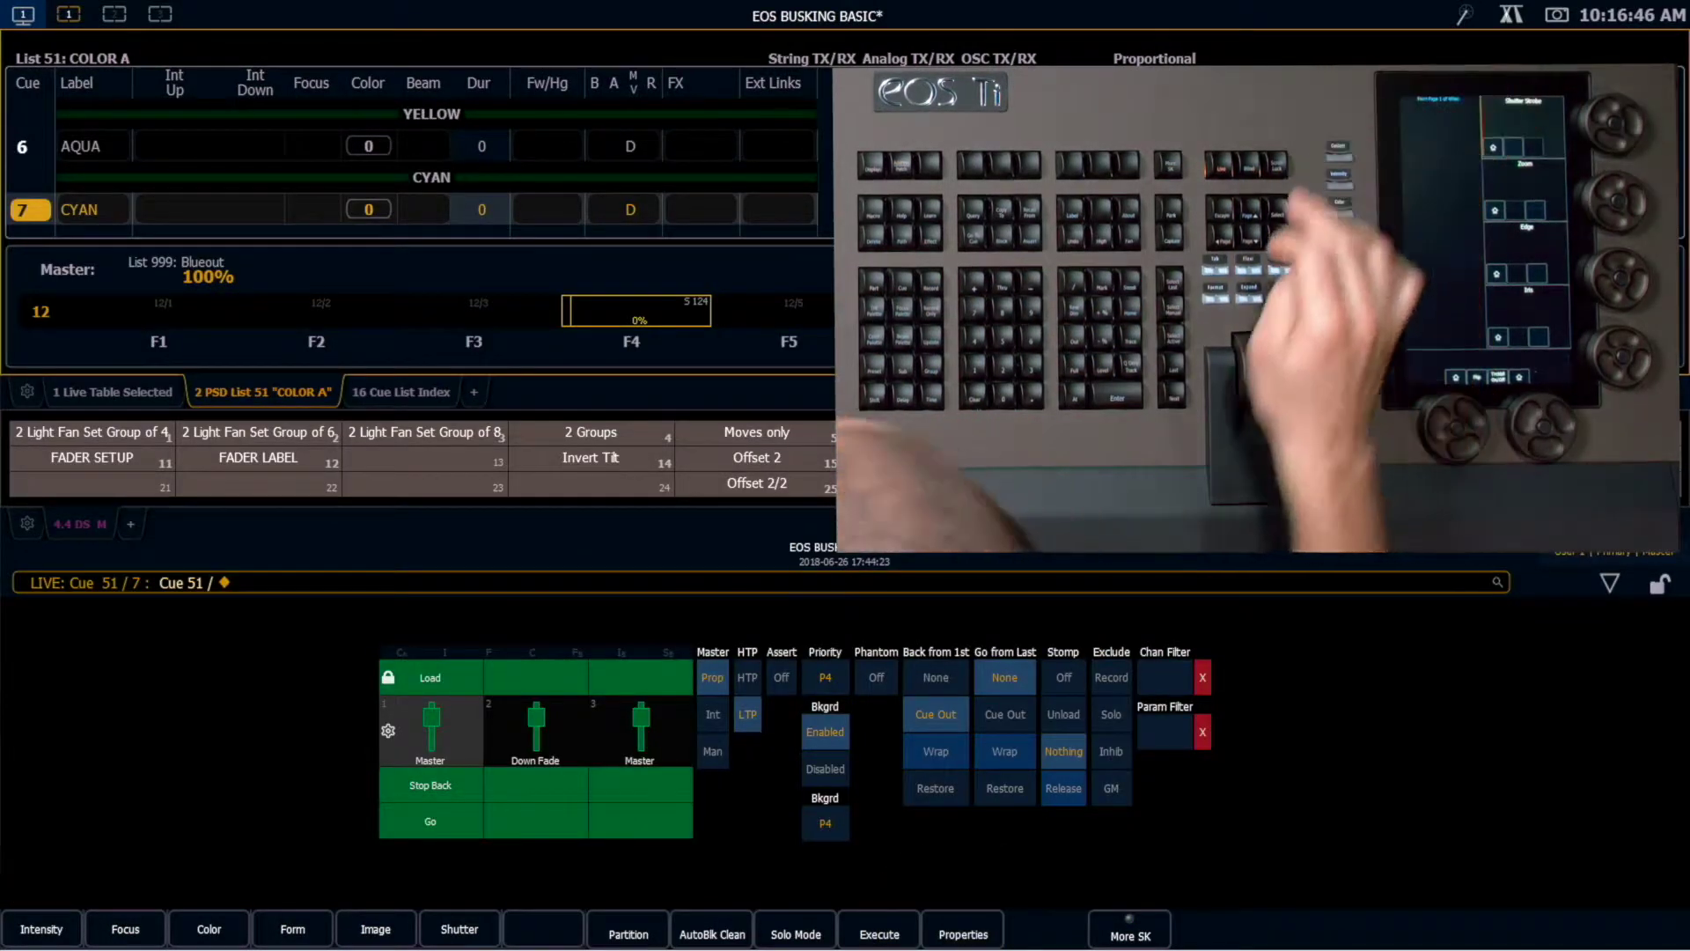
{"action": "left_click", "coordinate": [1167, 677]}
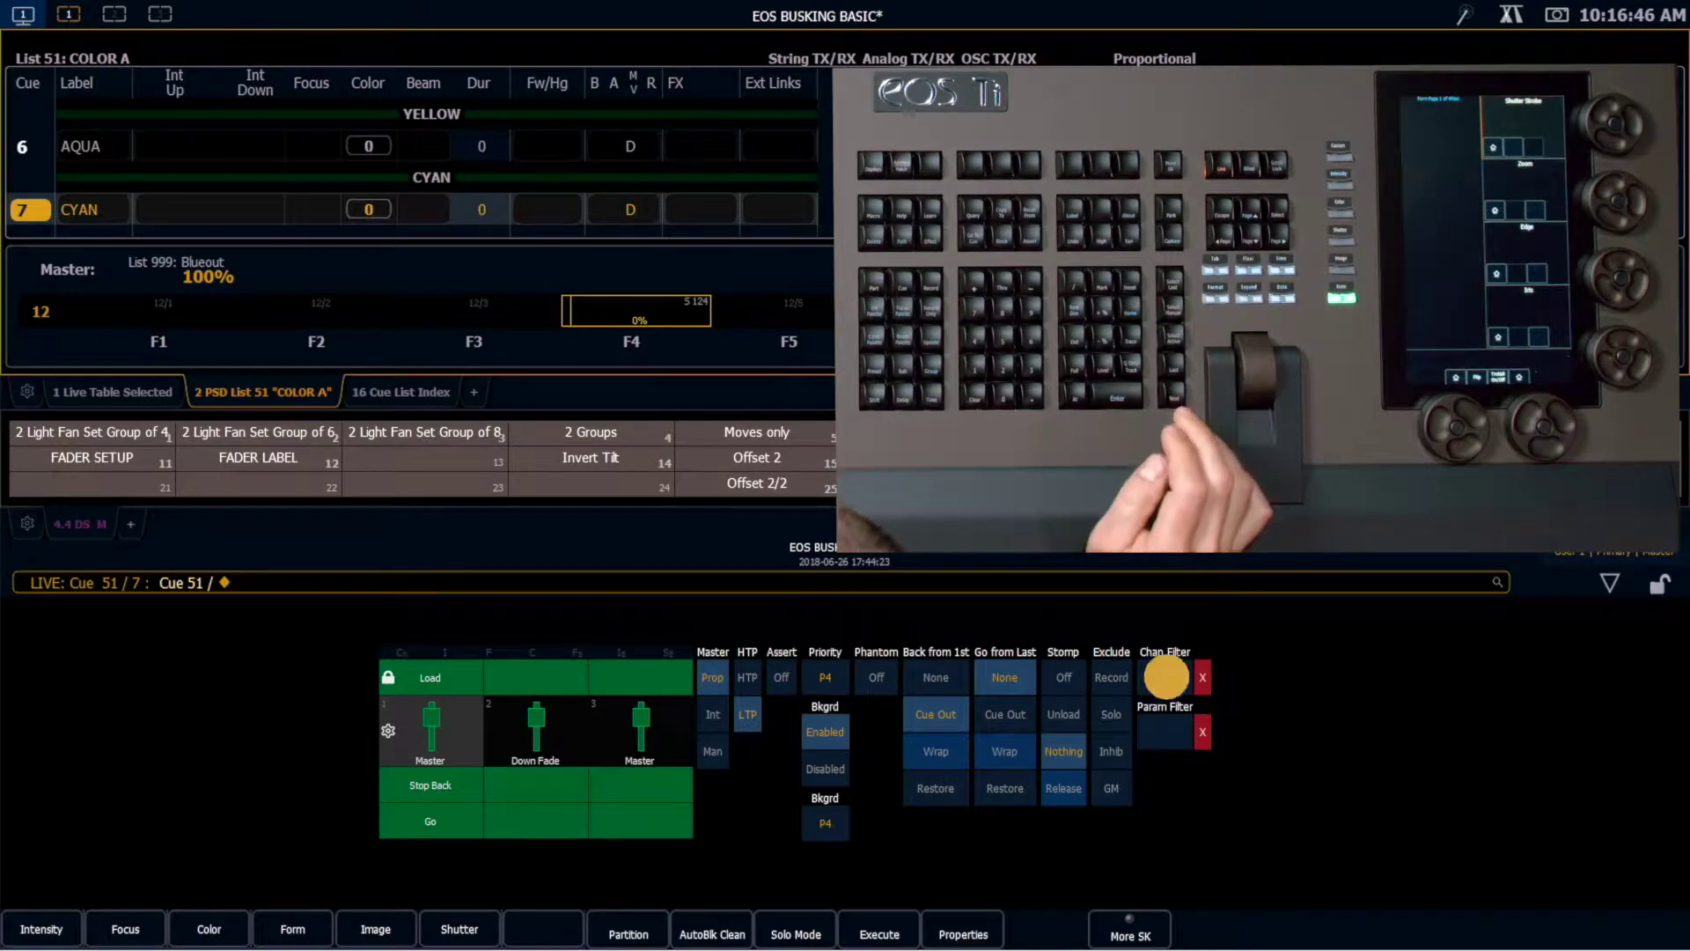
{"action": "key", "text": "ctrl+2"}
{"action": "left_click", "coordinate": [48, 324]}
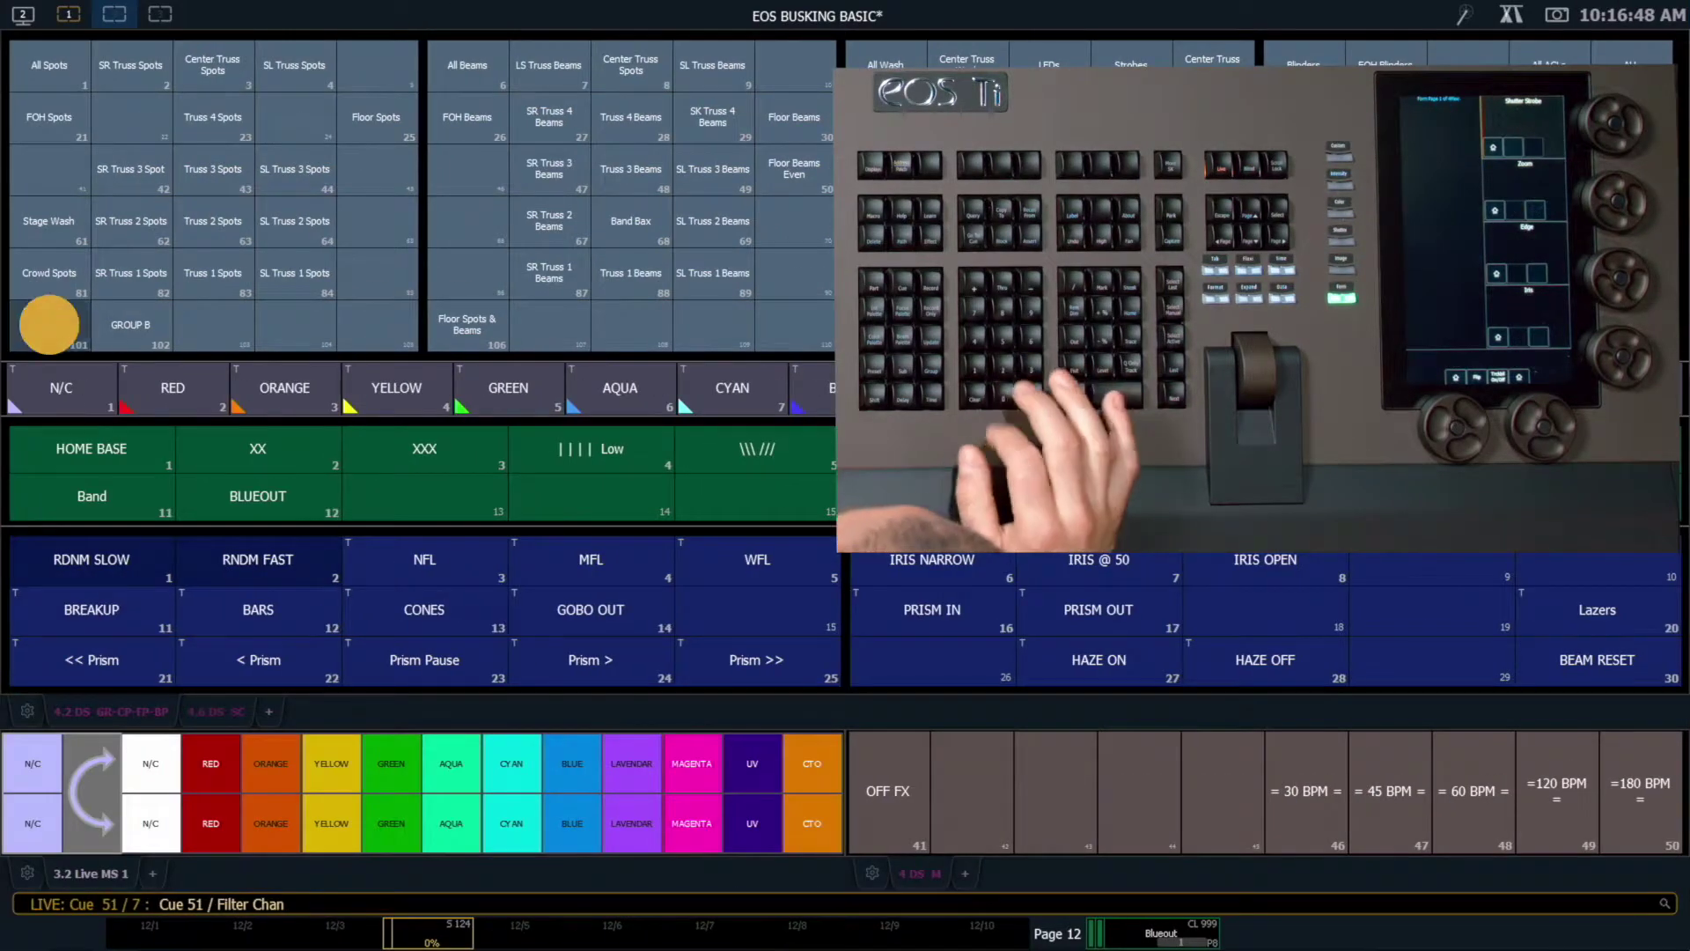
{"action": "key", "text": "ctrl+1"}
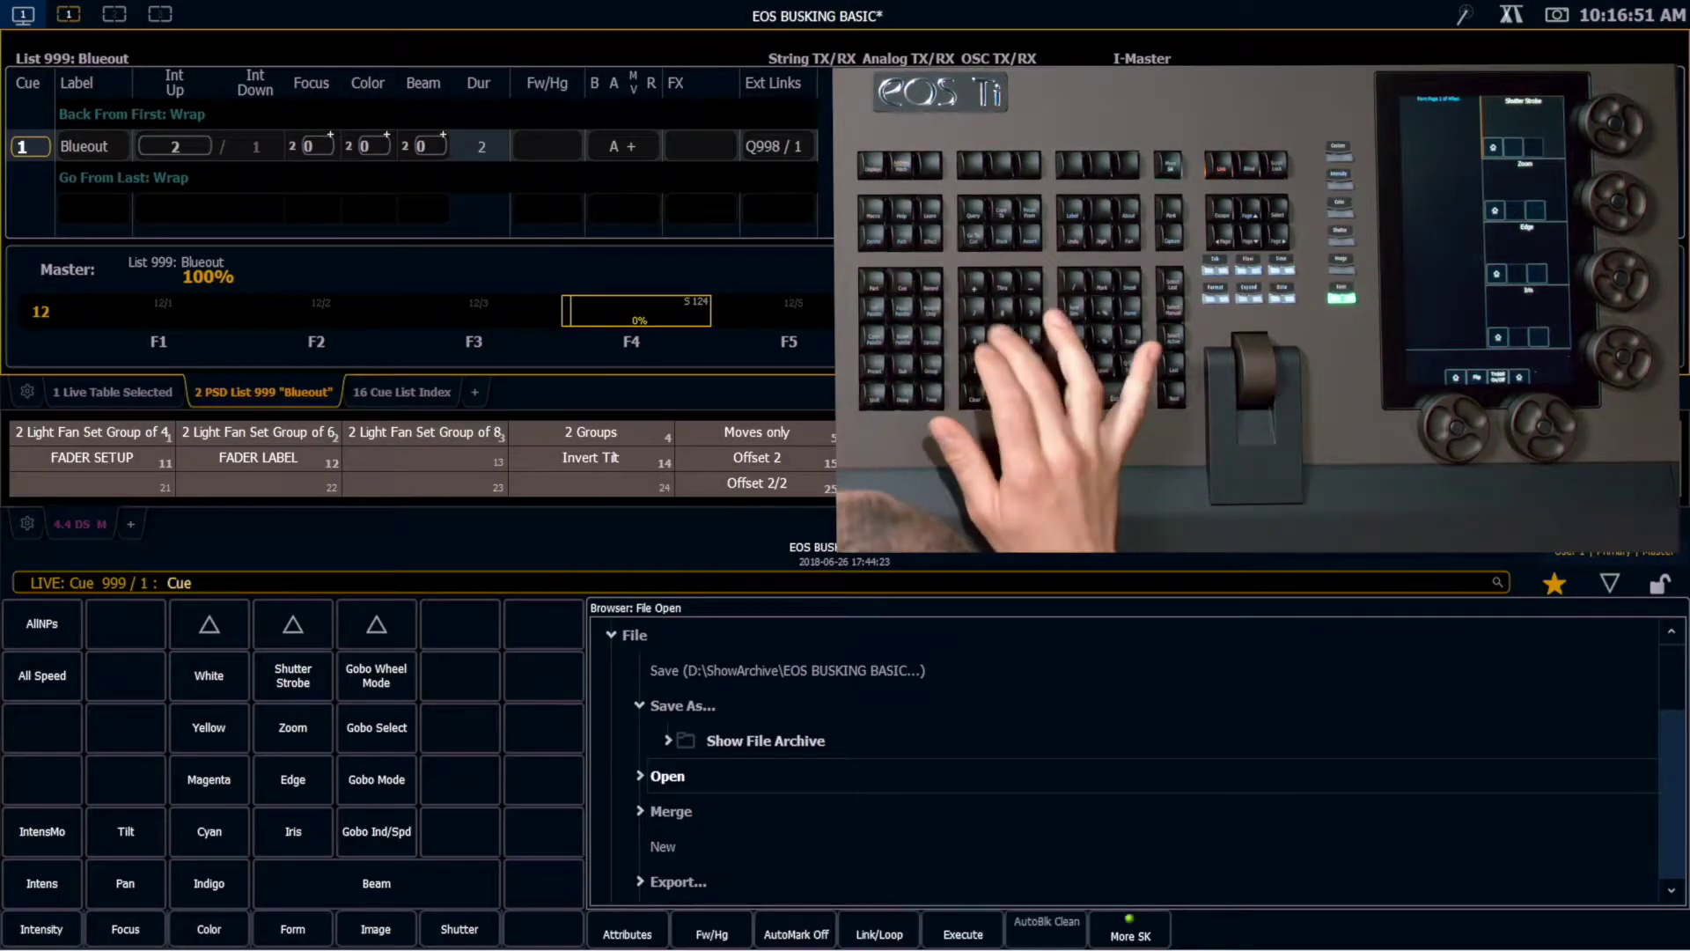
Step: Set cue list 52's channel filter to Group 102 (GROUP B)
{"action": "type", "text": "52/"}
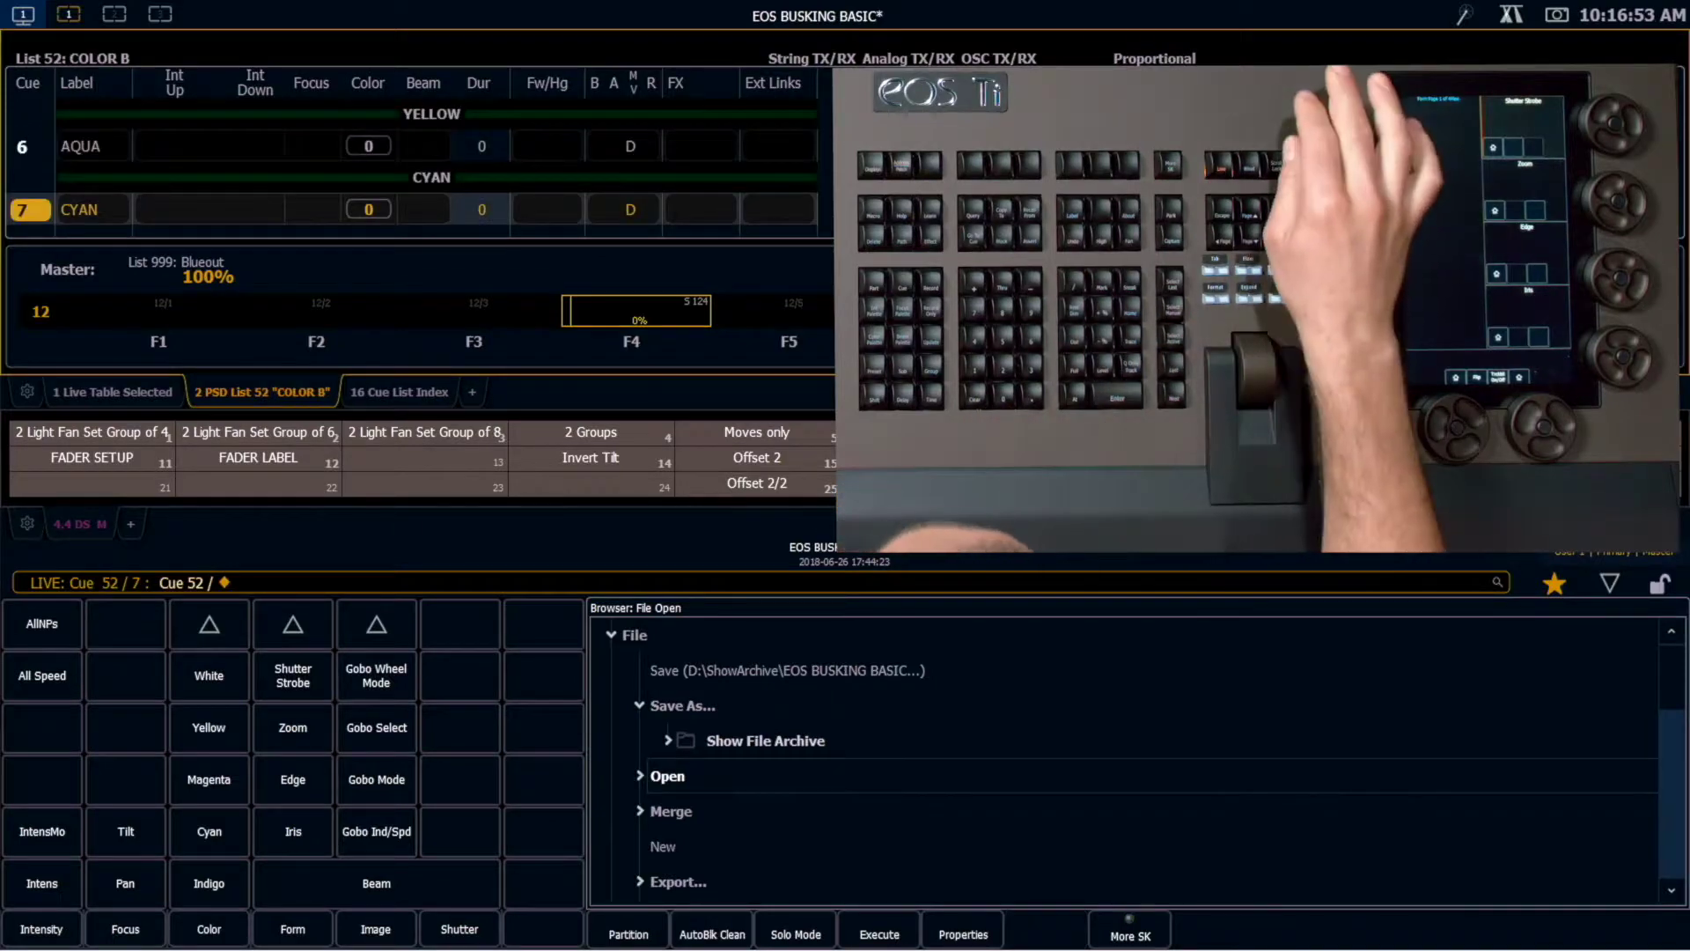
{"action": "left_click", "coordinate": [963, 929]}
{"action": "left_click", "coordinate": [1170, 649]}
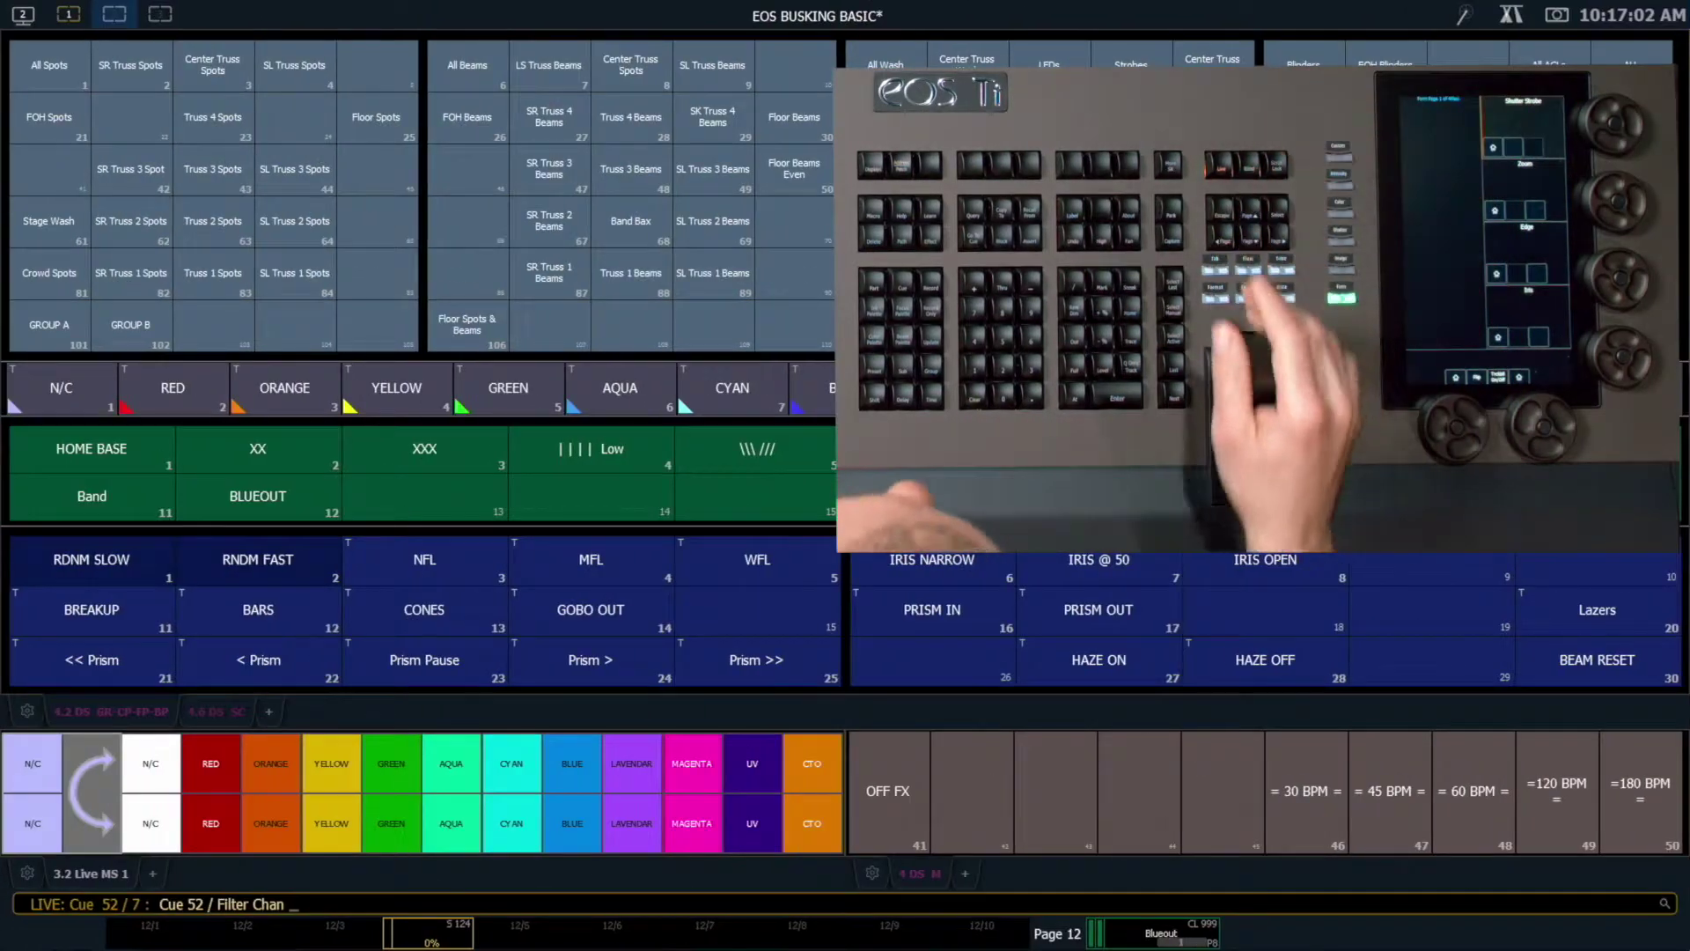
{"action": "left_click", "coordinate": [131, 325]}
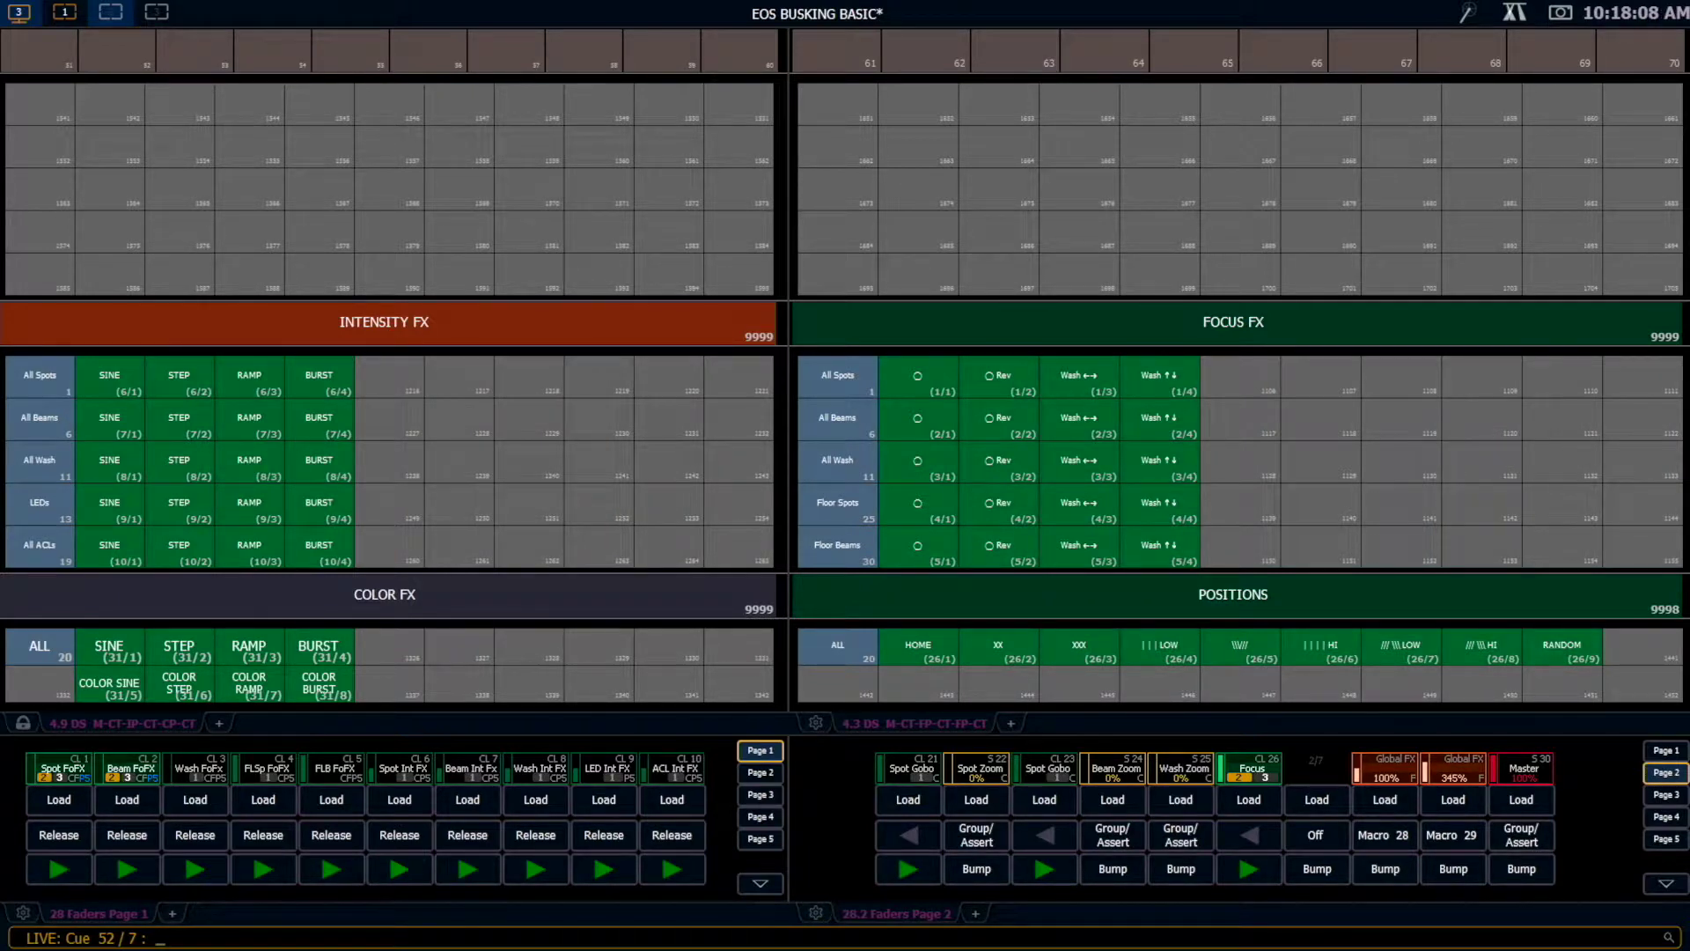
Step: Switch the empty direct-select strip's Bank 1 to show colour palettes
{"action": "left_click", "coordinate": [816, 722]}
{"action": "left_click", "coordinate": [1197, 428]}
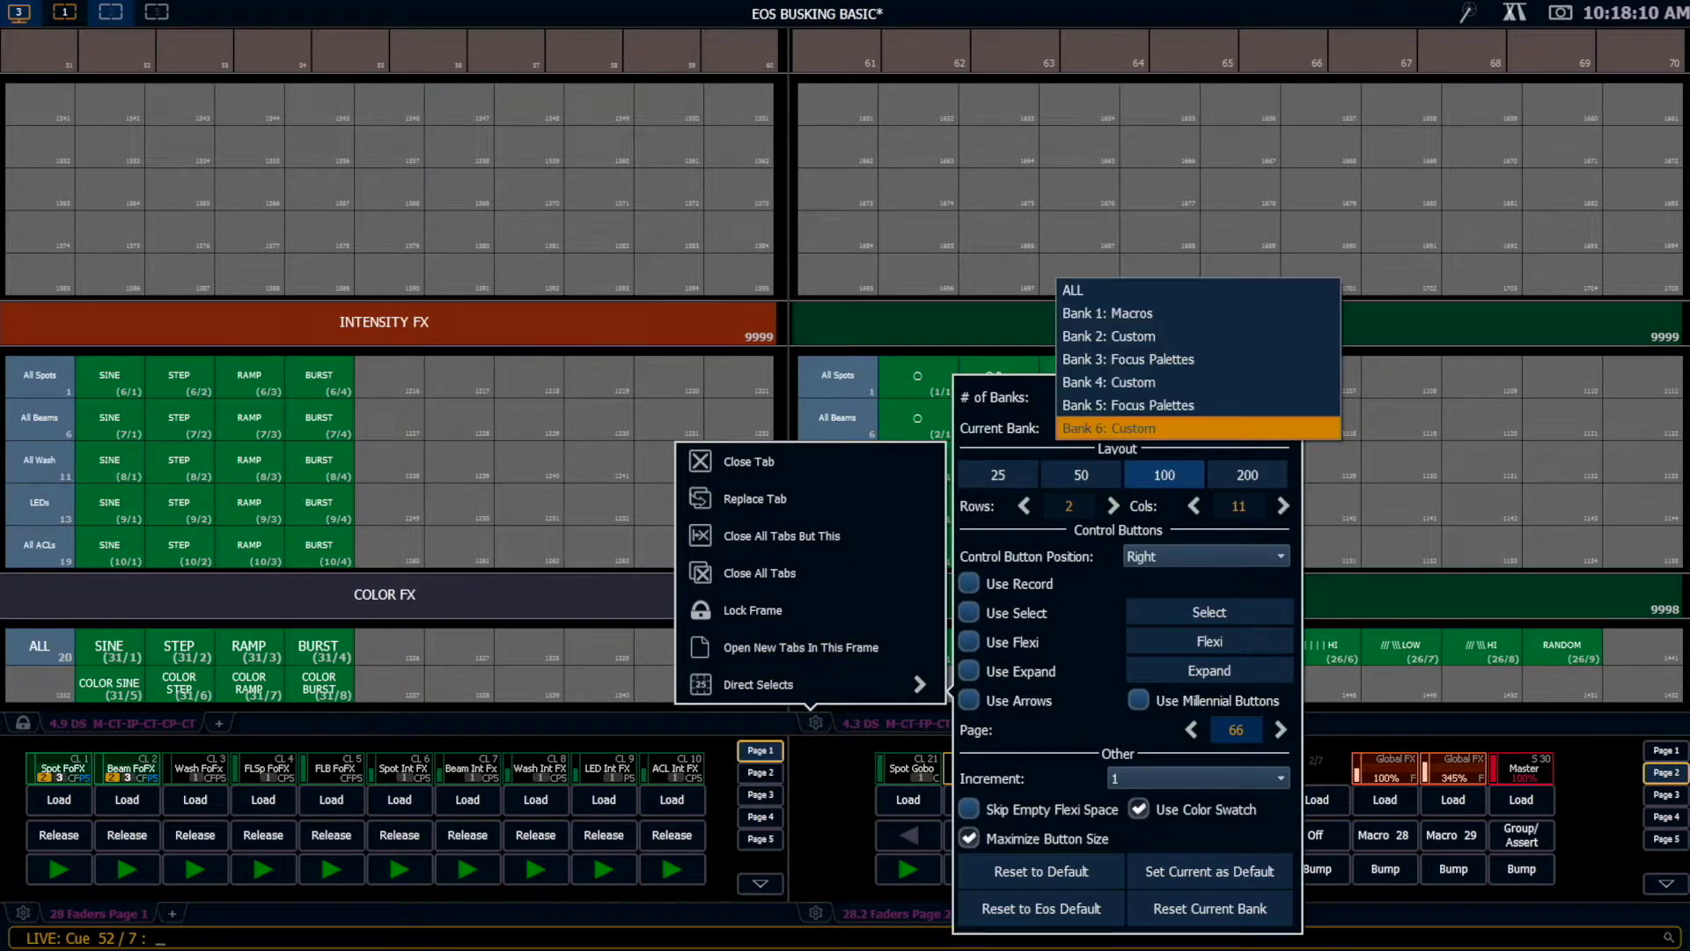
{"action": "left_click", "coordinate": [1154, 313]}
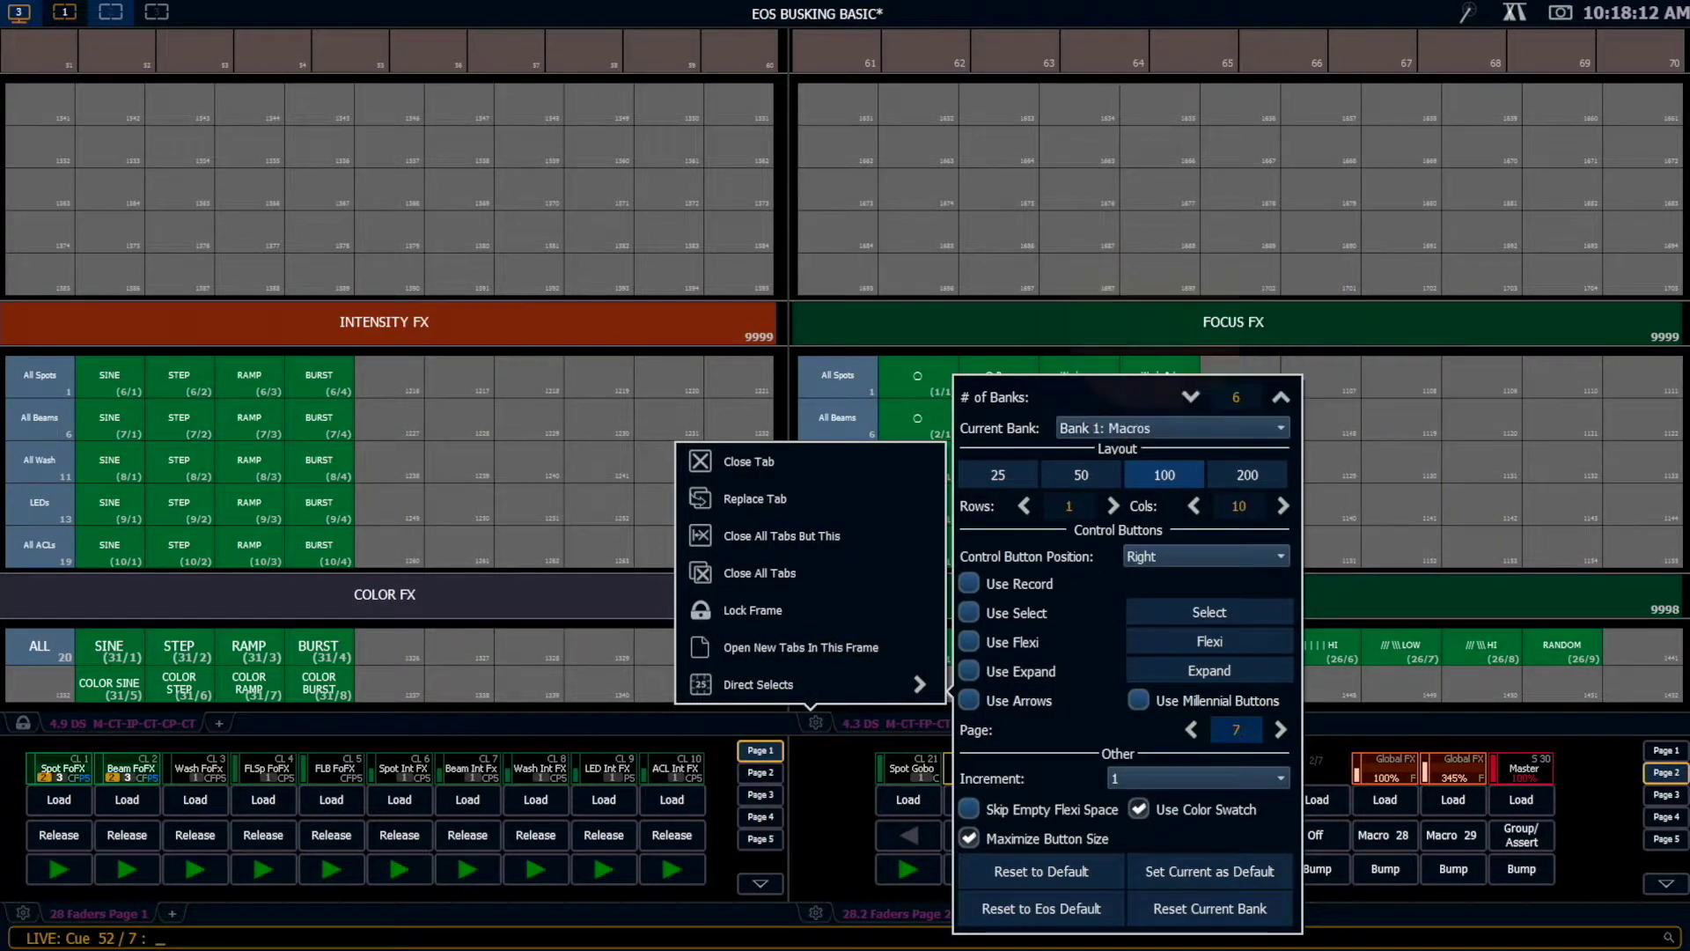
{"action": "left_click", "coordinate": [1208, 612]}
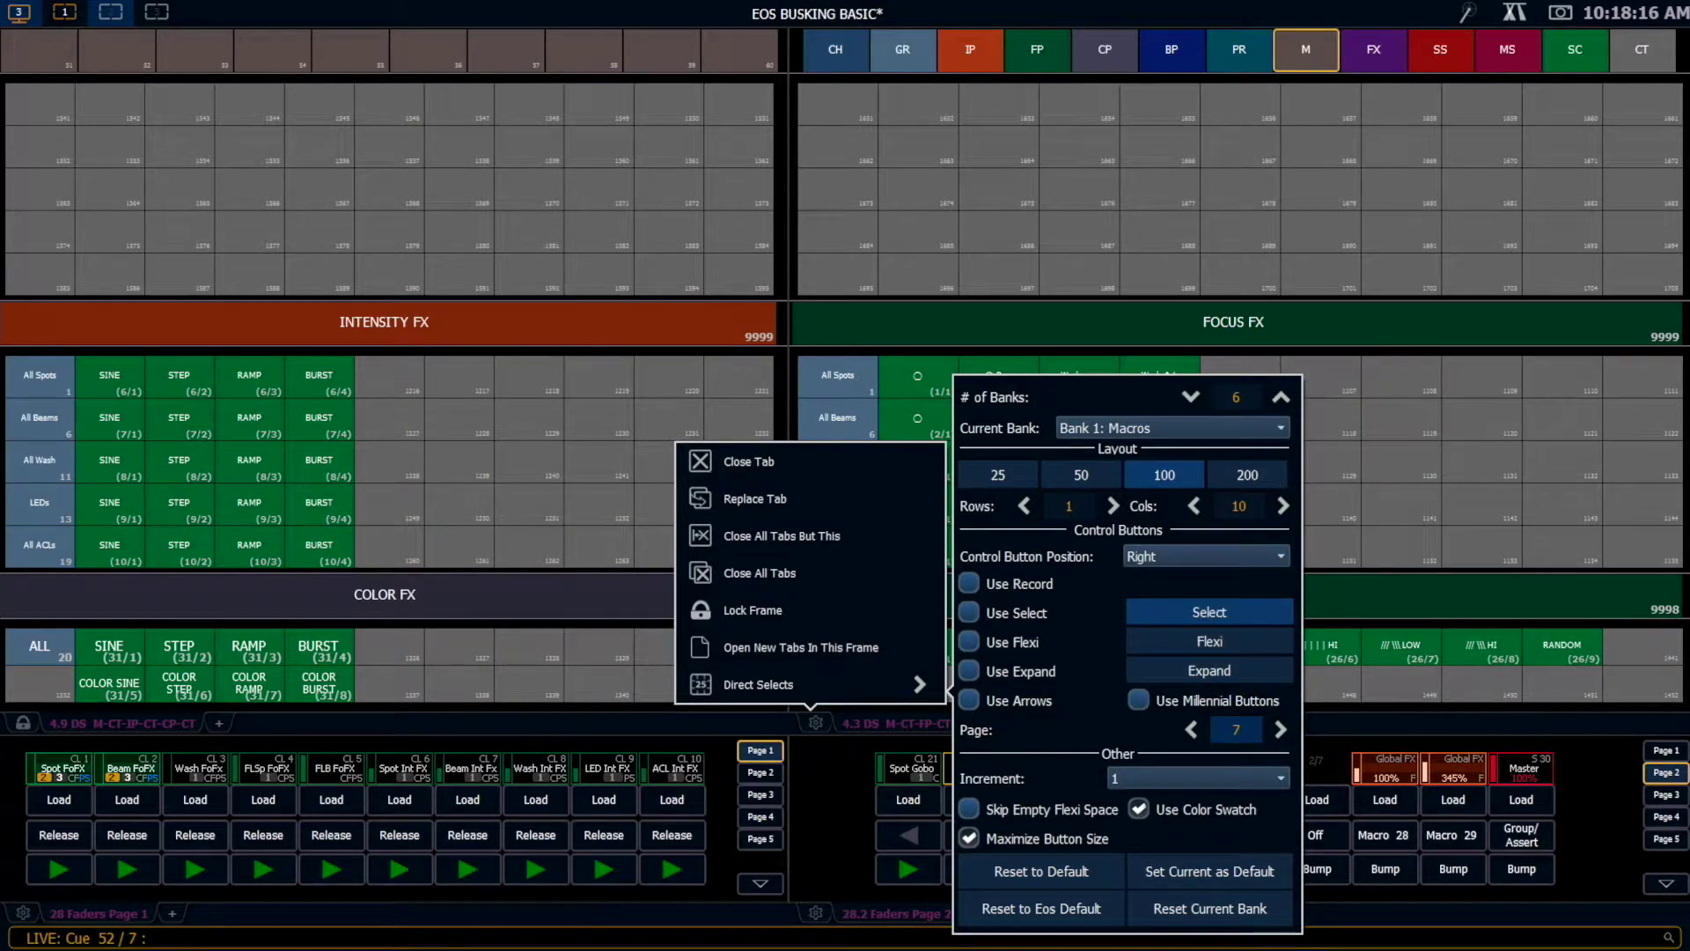
{"action": "left_click", "coordinate": [1105, 50]}
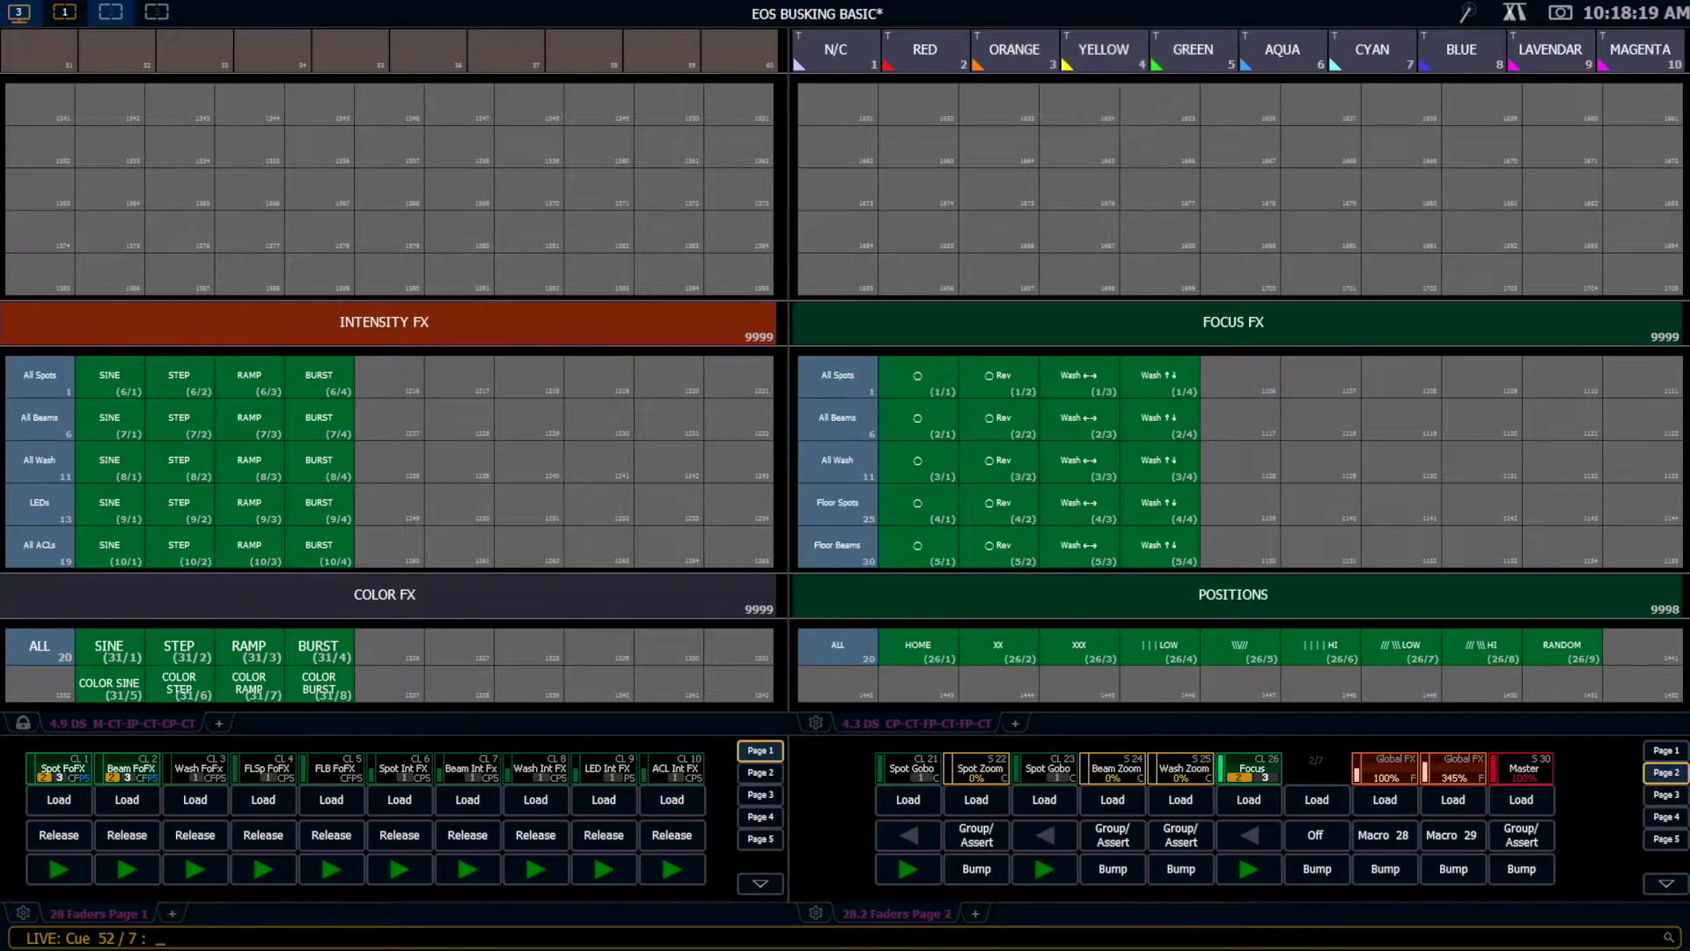
Step: Reduce the top-right frame's Color Palettes bank to a single column
{"action": "left_click", "coordinate": [816, 723]}
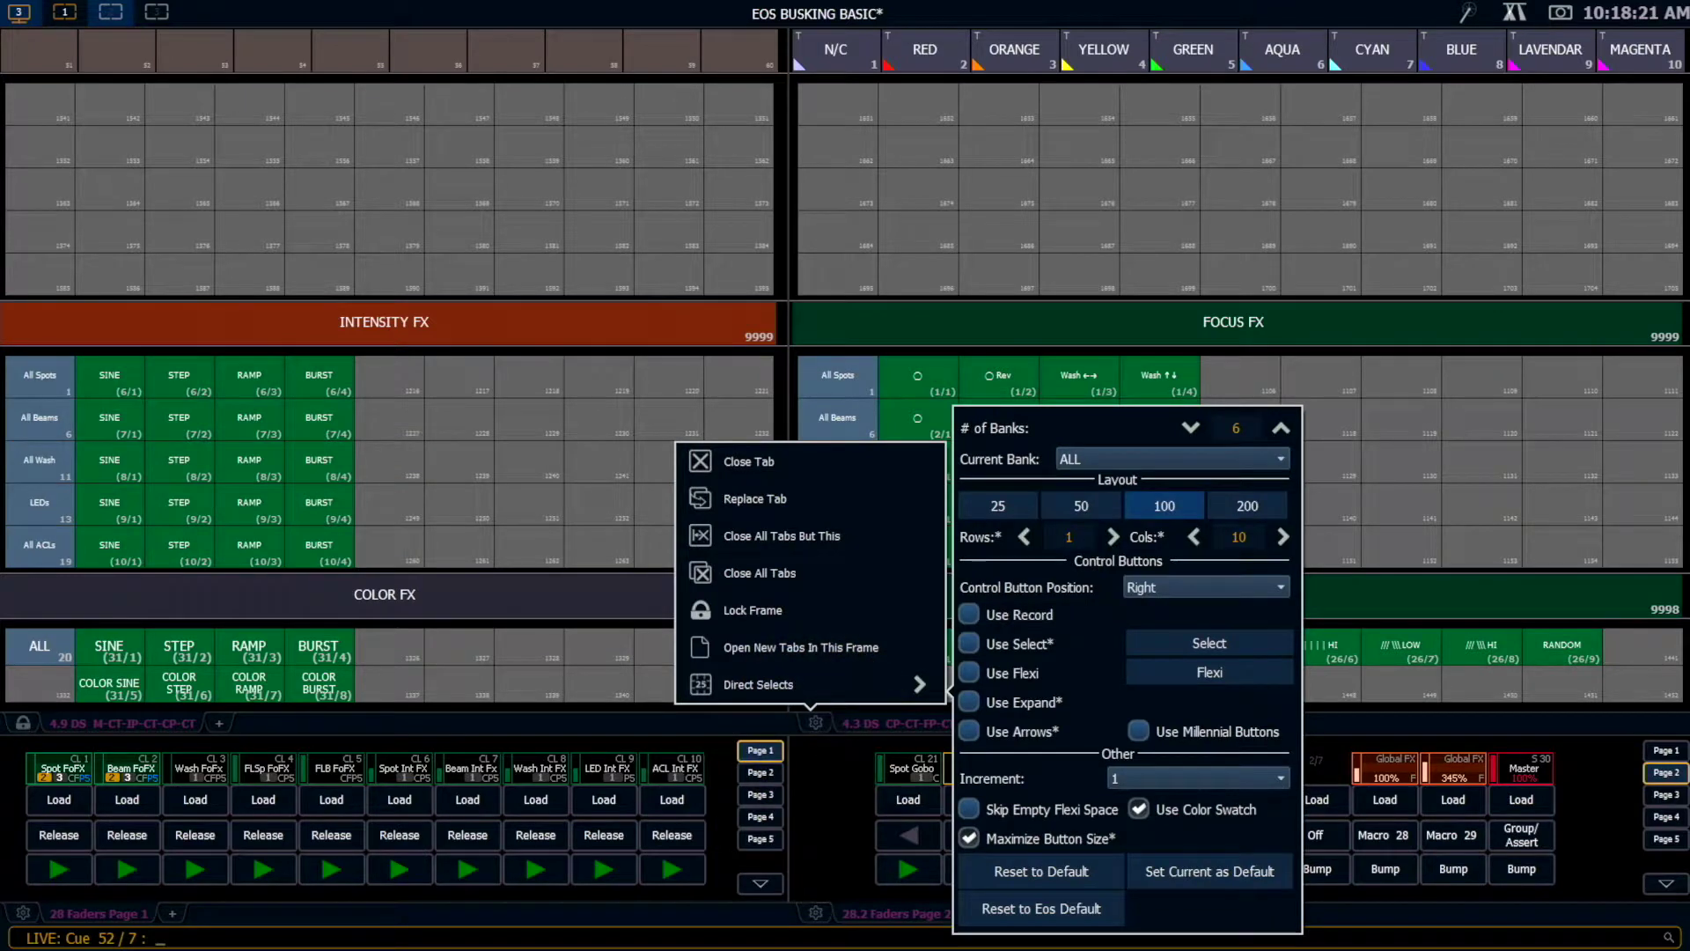
{"action": "left_click", "coordinate": [1136, 458]}
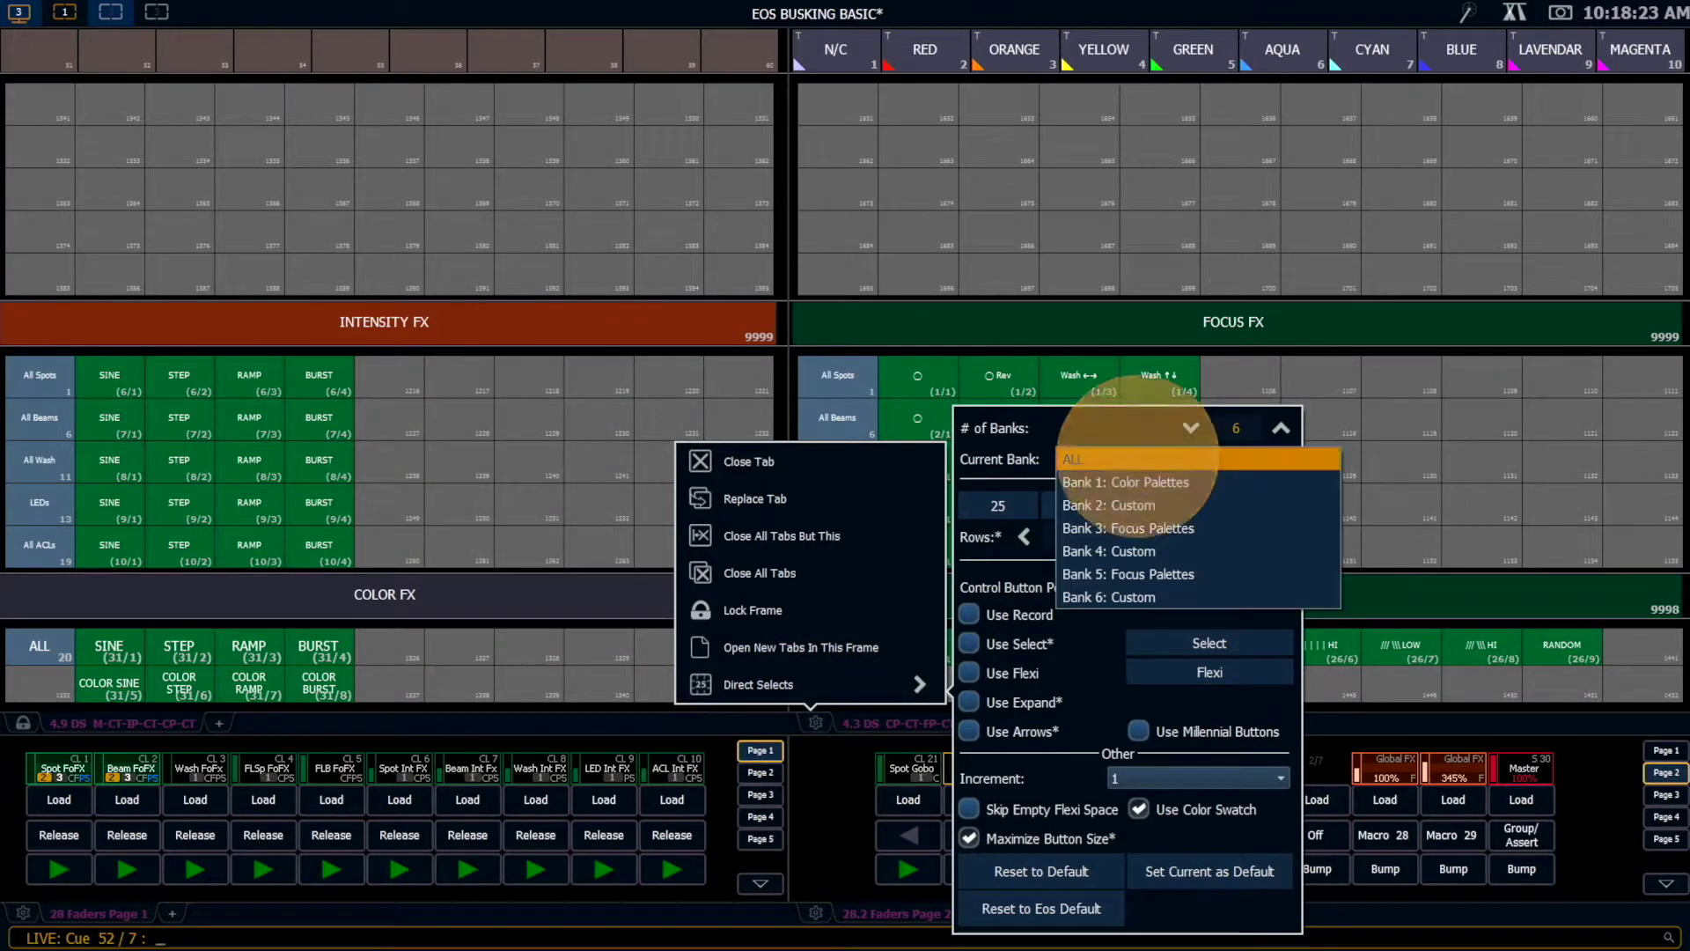
{"action": "left_click", "coordinate": [1136, 480]}
{"action": "left_click", "coordinate": [1195, 506]}
{"action": "left_click", "coordinate": [1195, 506]}
{"action": "left_click", "coordinate": [1195, 506]}
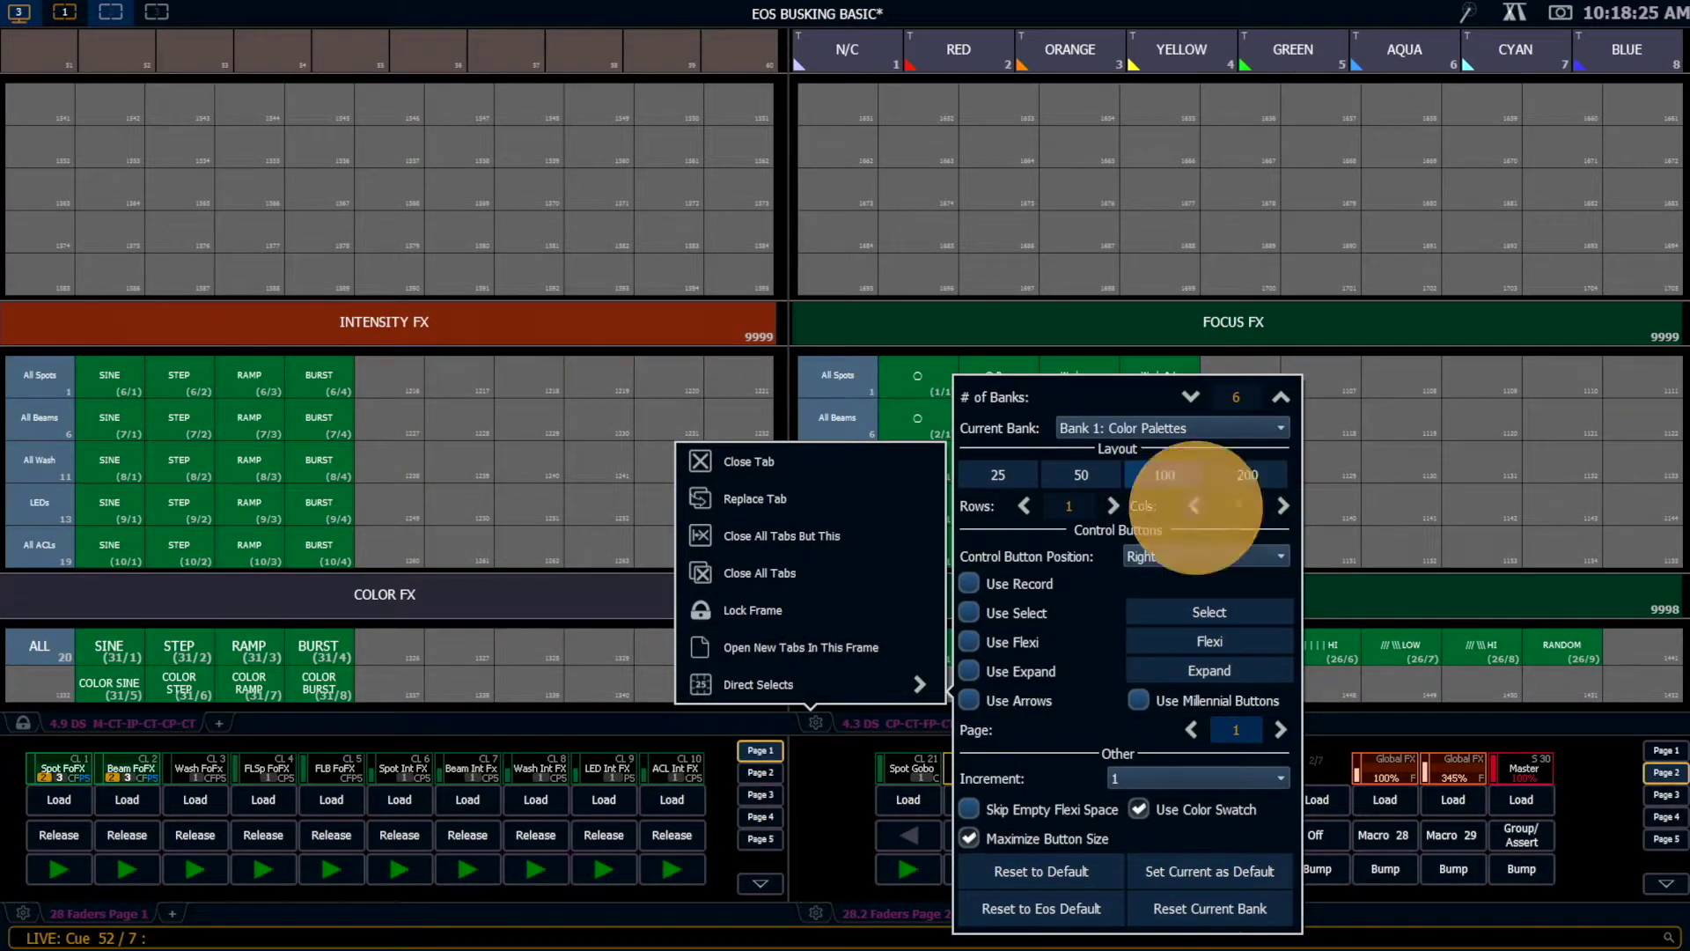
{"action": "left_click", "coordinate": [1195, 506]}
{"action": "left_click", "coordinate": [1195, 506]}
{"action": "left_click", "coordinate": [1194, 506]}
{"action": "left_click", "coordinate": [1194, 506]}
{"action": "left_click", "coordinate": [1194, 506]}
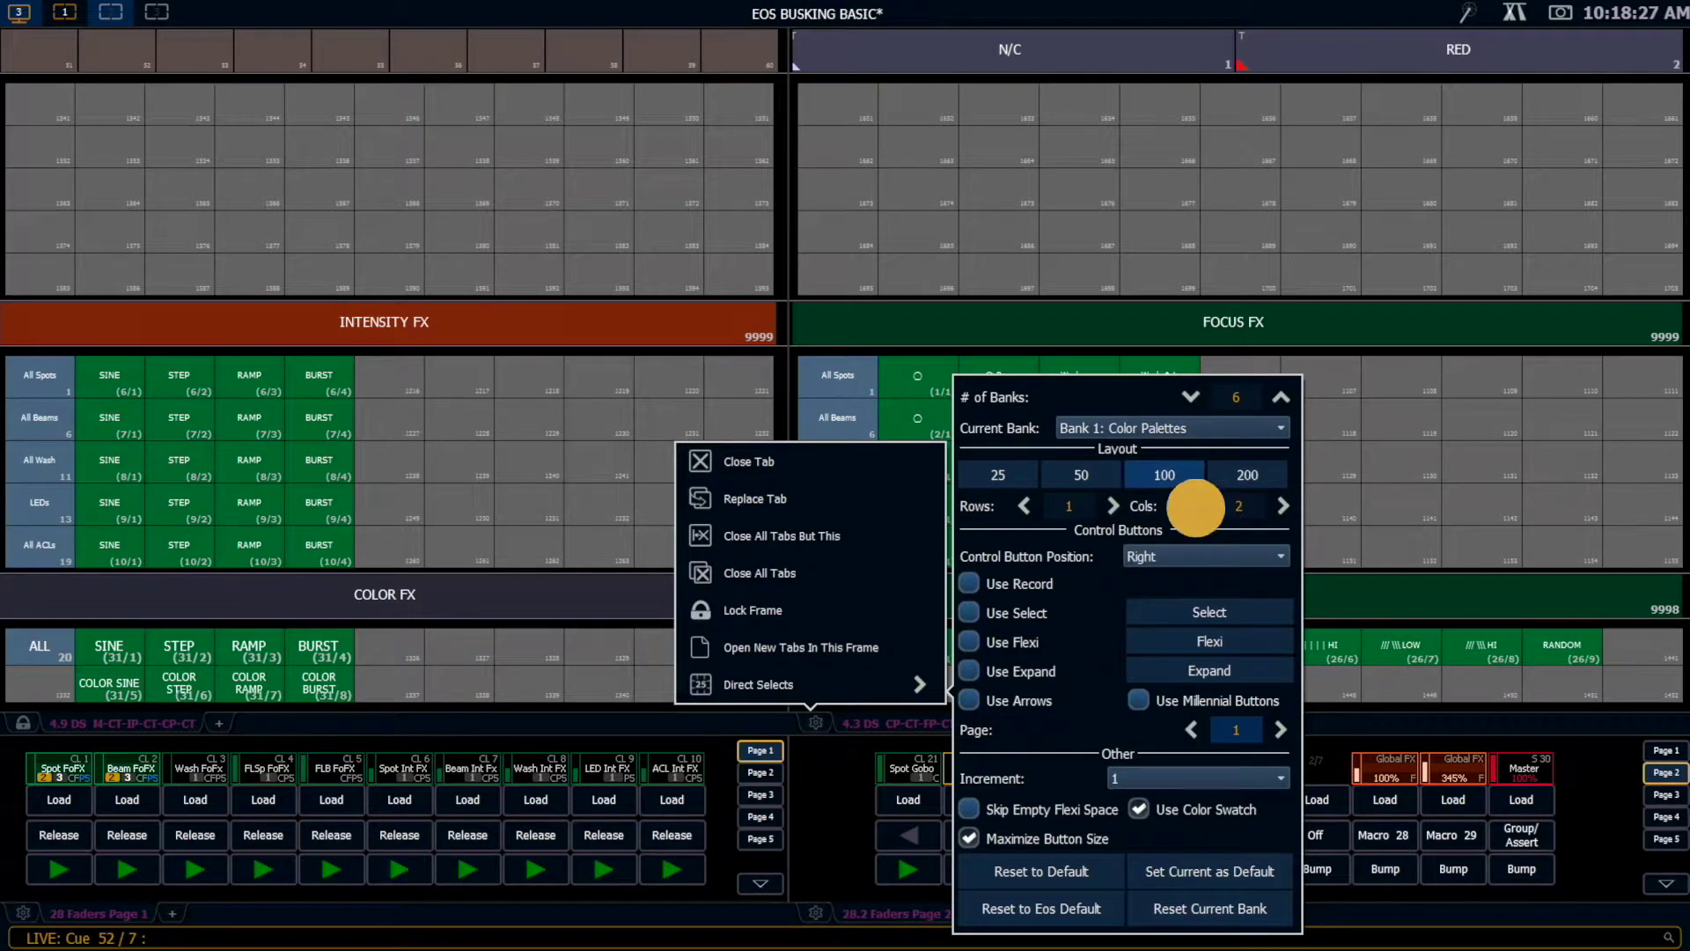
{"action": "left_click", "coordinate": [1194, 506]}
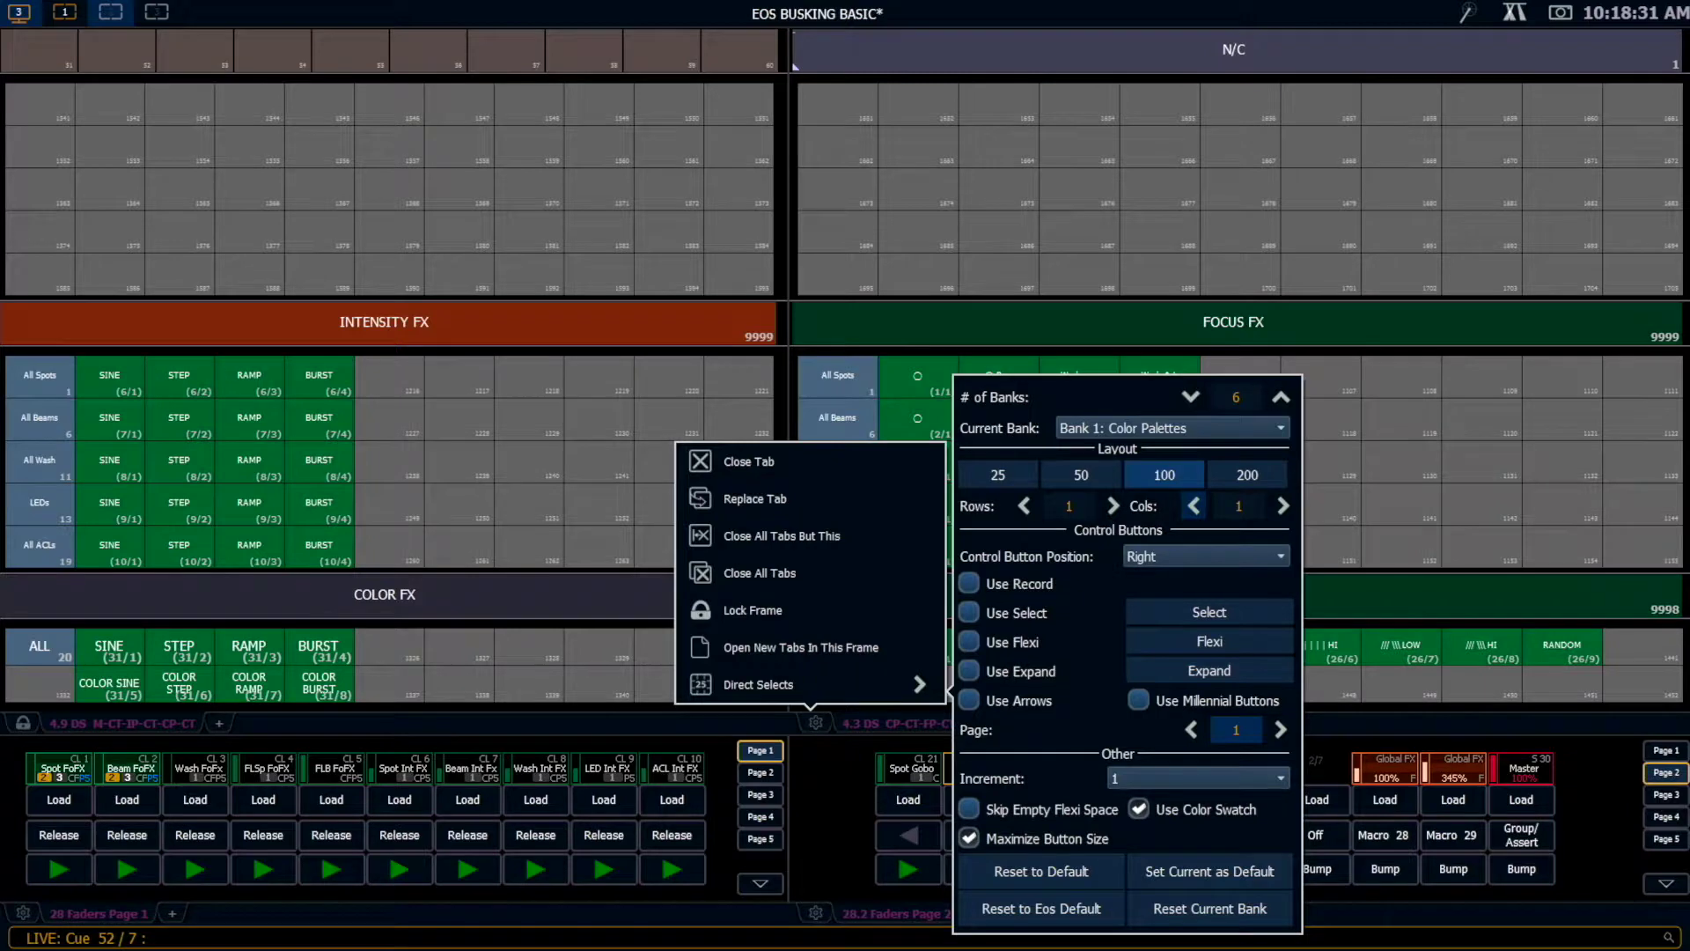
Step: Set the colour bank to page 9998 so the Colors header shows
{"action": "left_click", "coordinate": [1236, 729]}
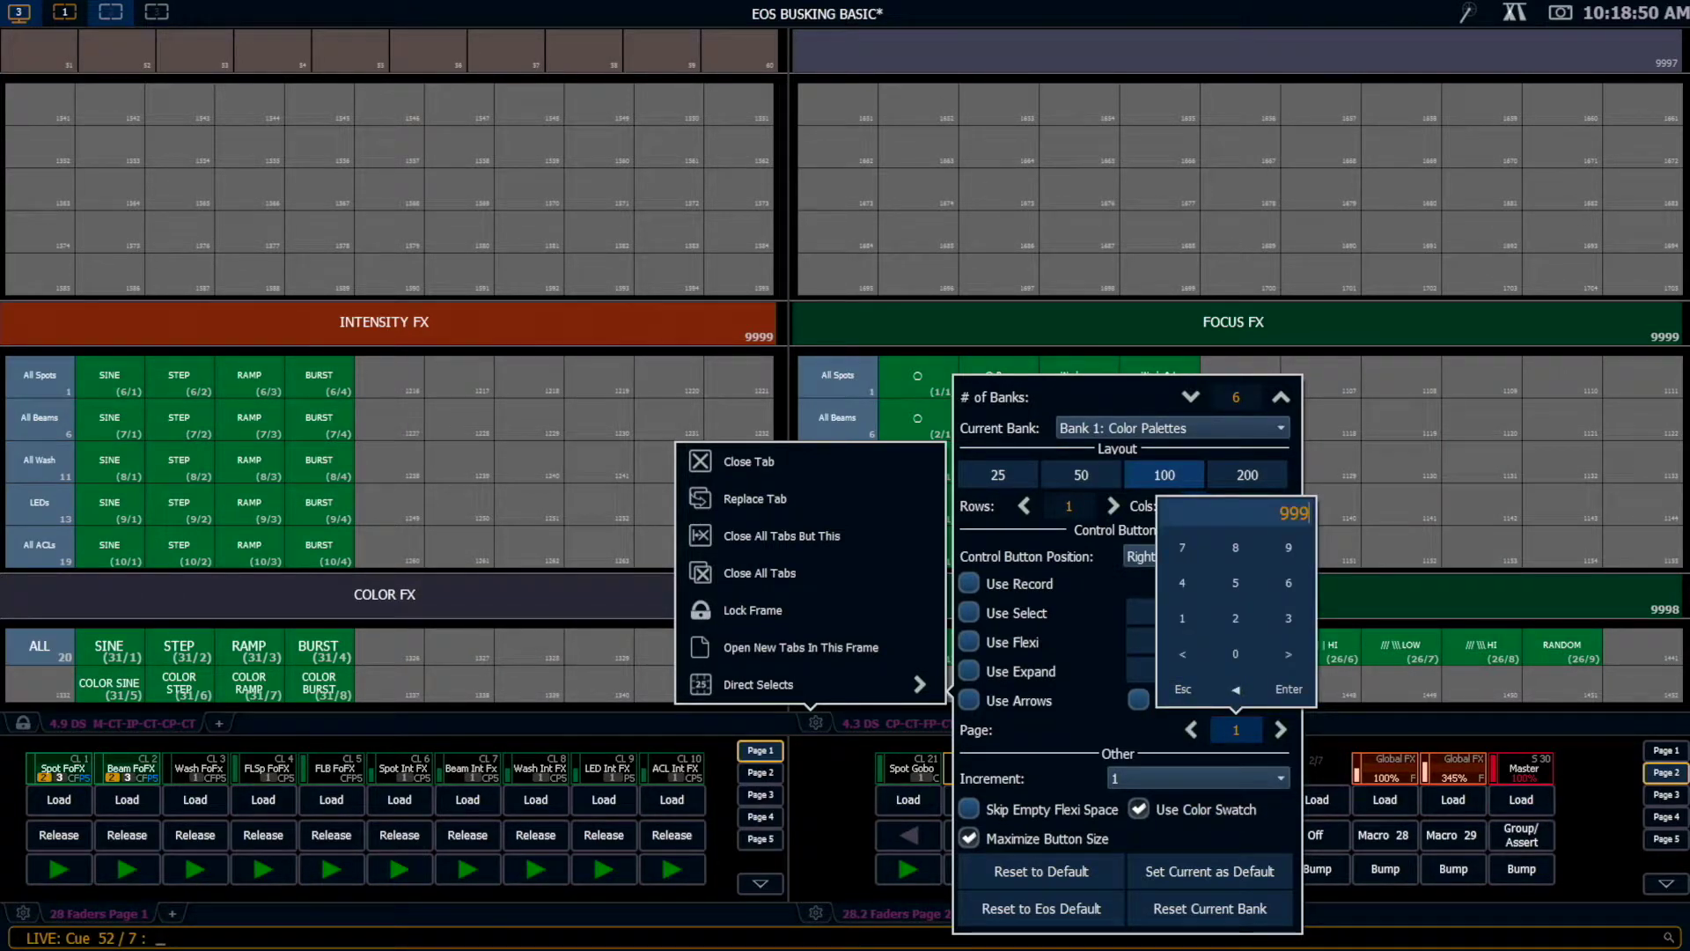
{"action": "key", "text": "Return"}
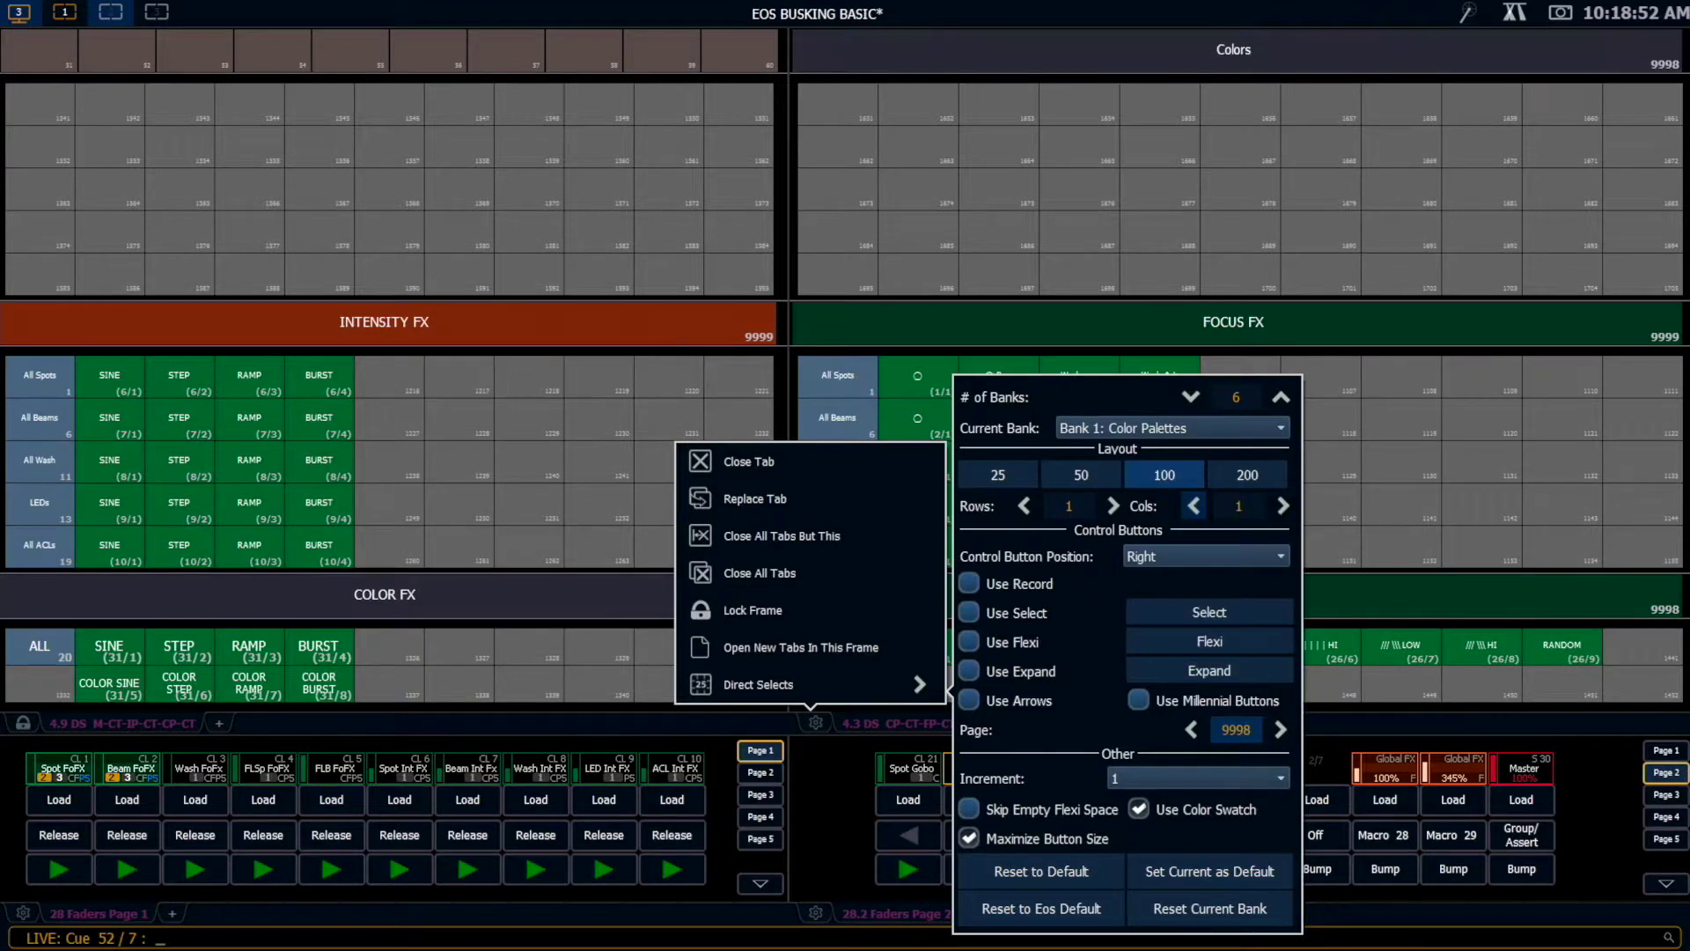
{"action": "key", "text": "Escape"}
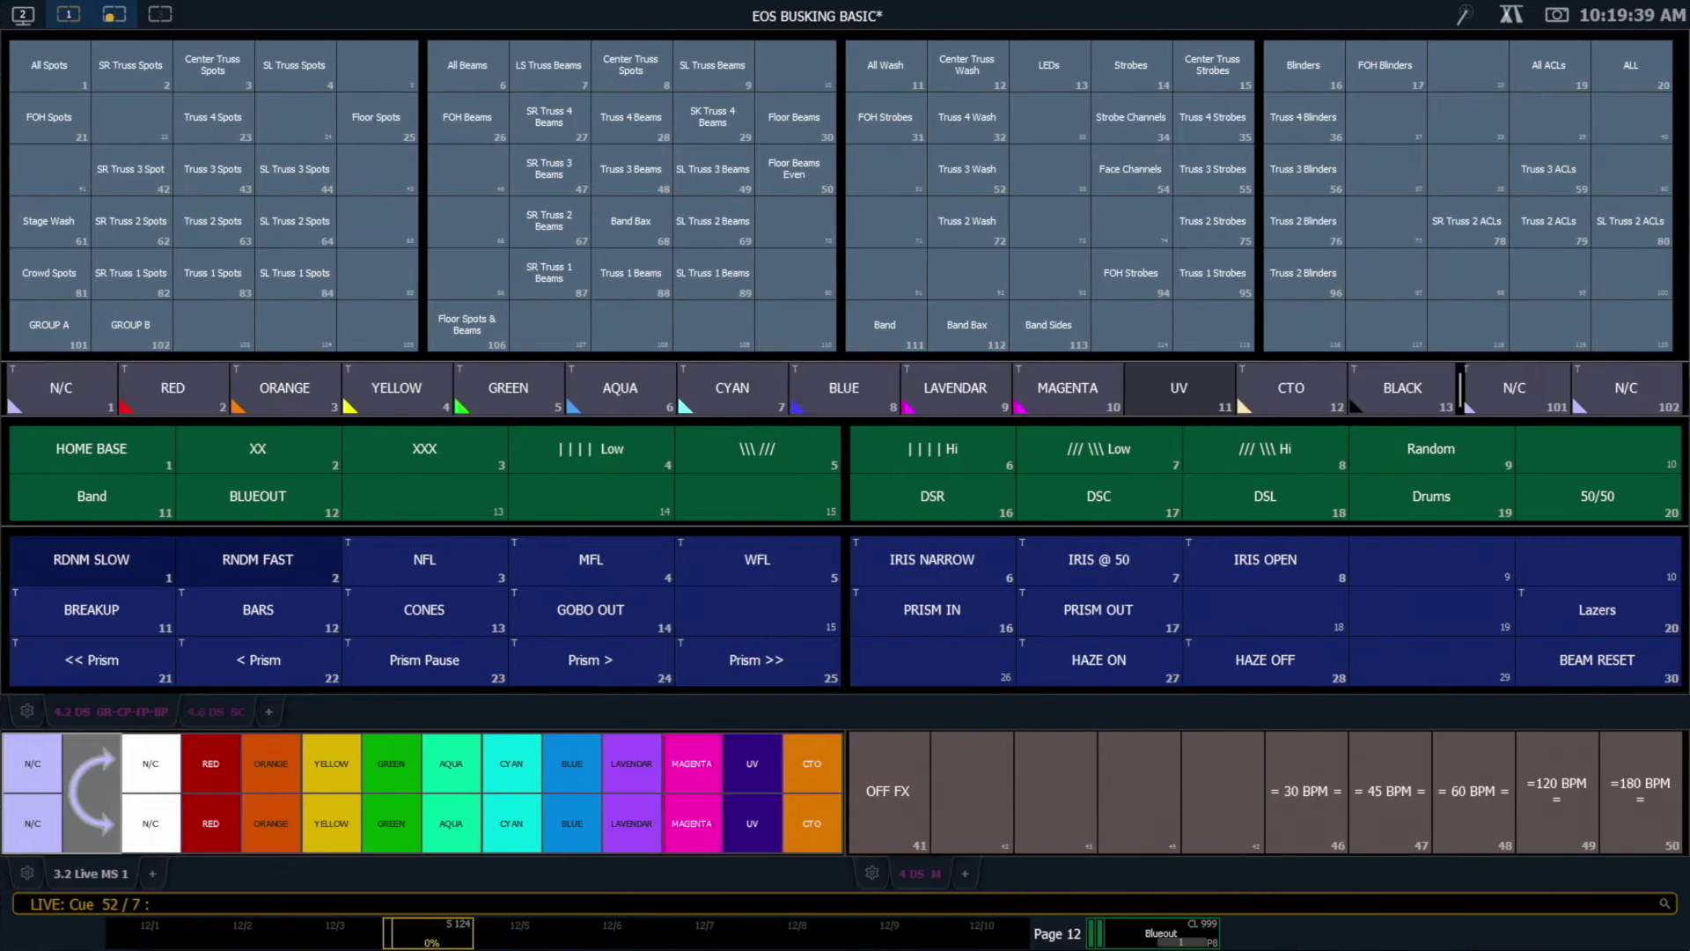
{"action": "left_click", "coordinate": [110, 12]}
Step: Add a Scenes direct-select display set to one bank of 5 rows by 5 columns
{"action": "left_click", "coordinate": [184, 876]}
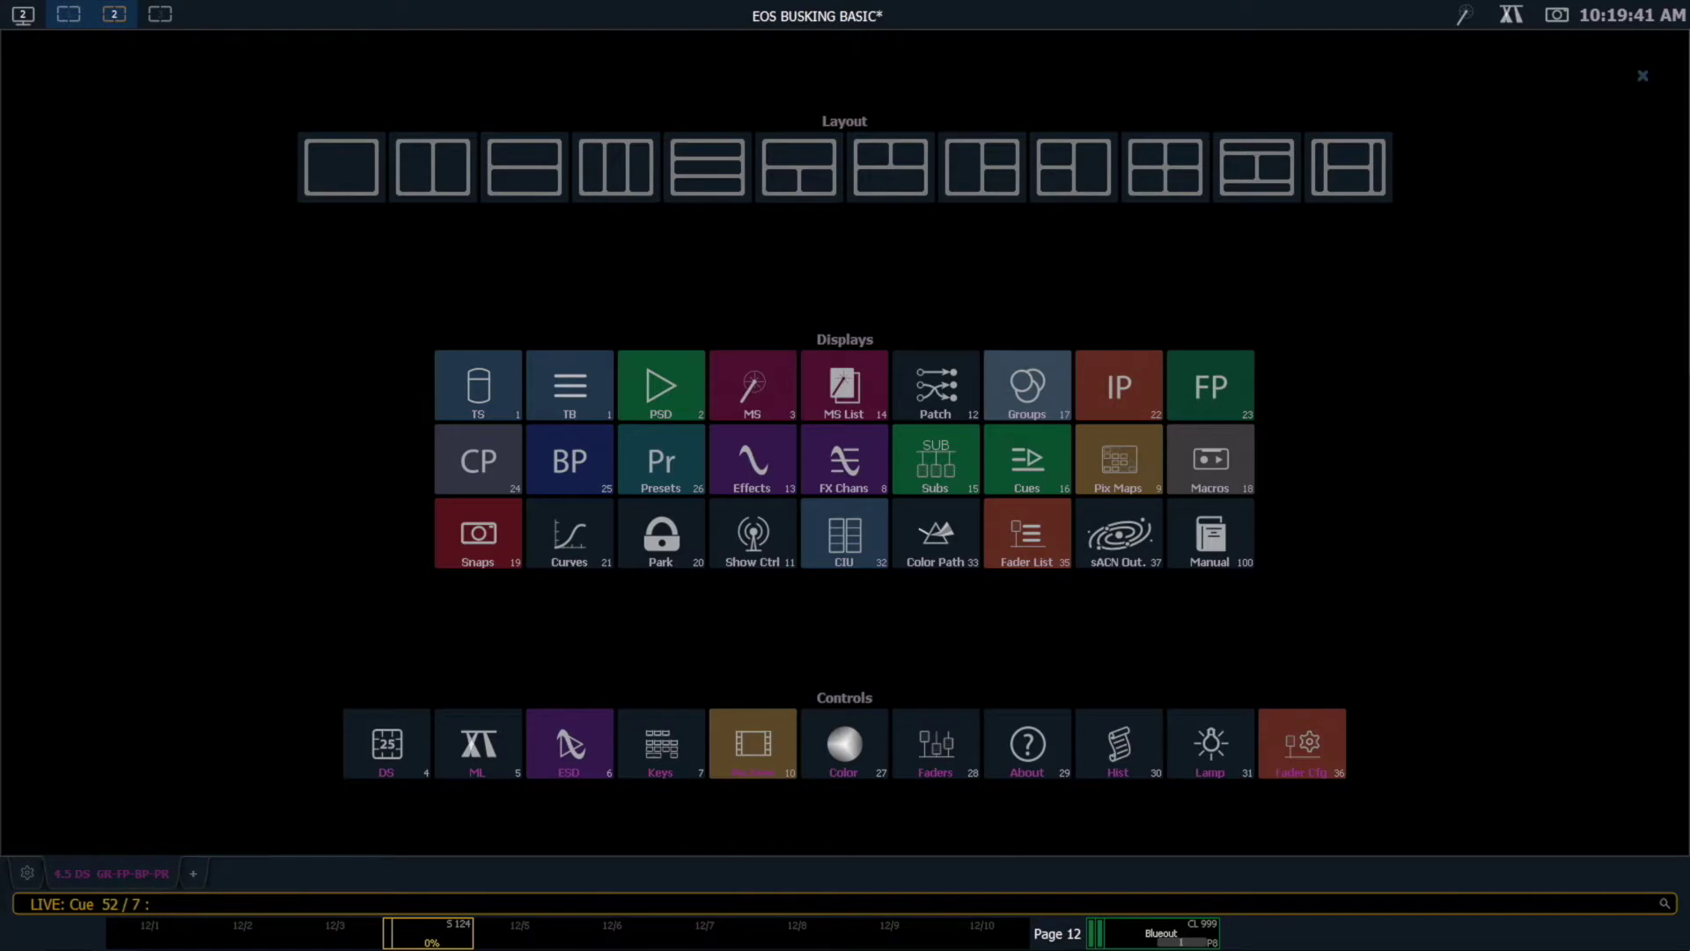
{"action": "left_click", "coordinate": [385, 747]}
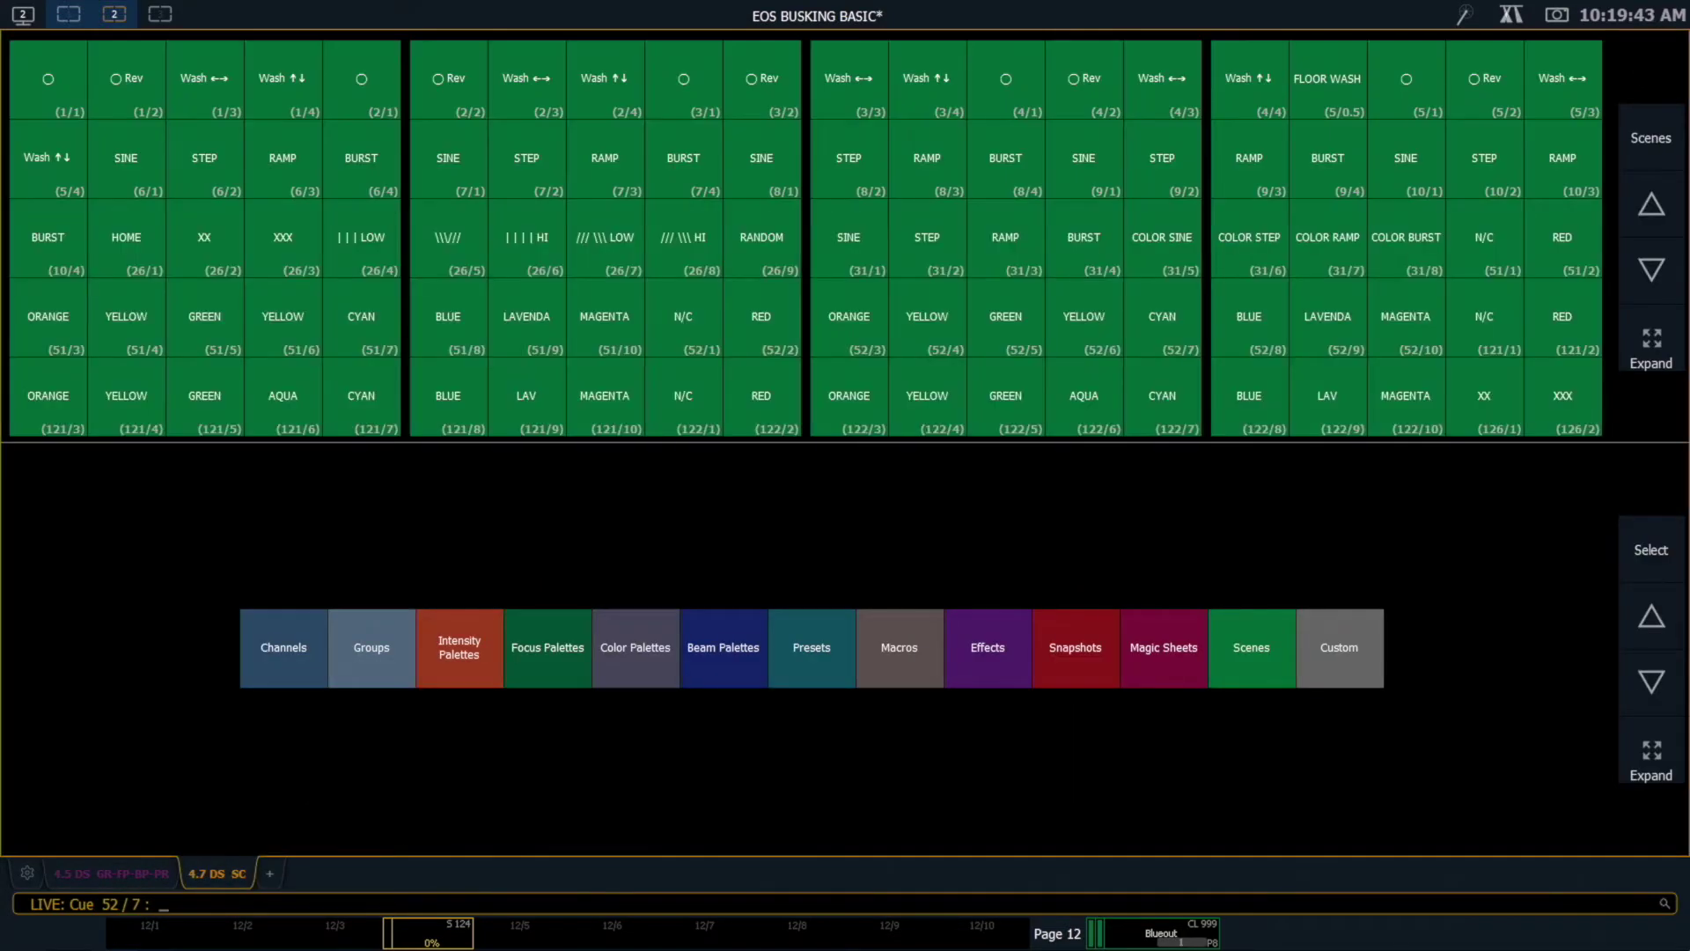
{"action": "left_click", "coordinate": [27, 871]}
{"action": "left_click", "coordinate": [513, 427]}
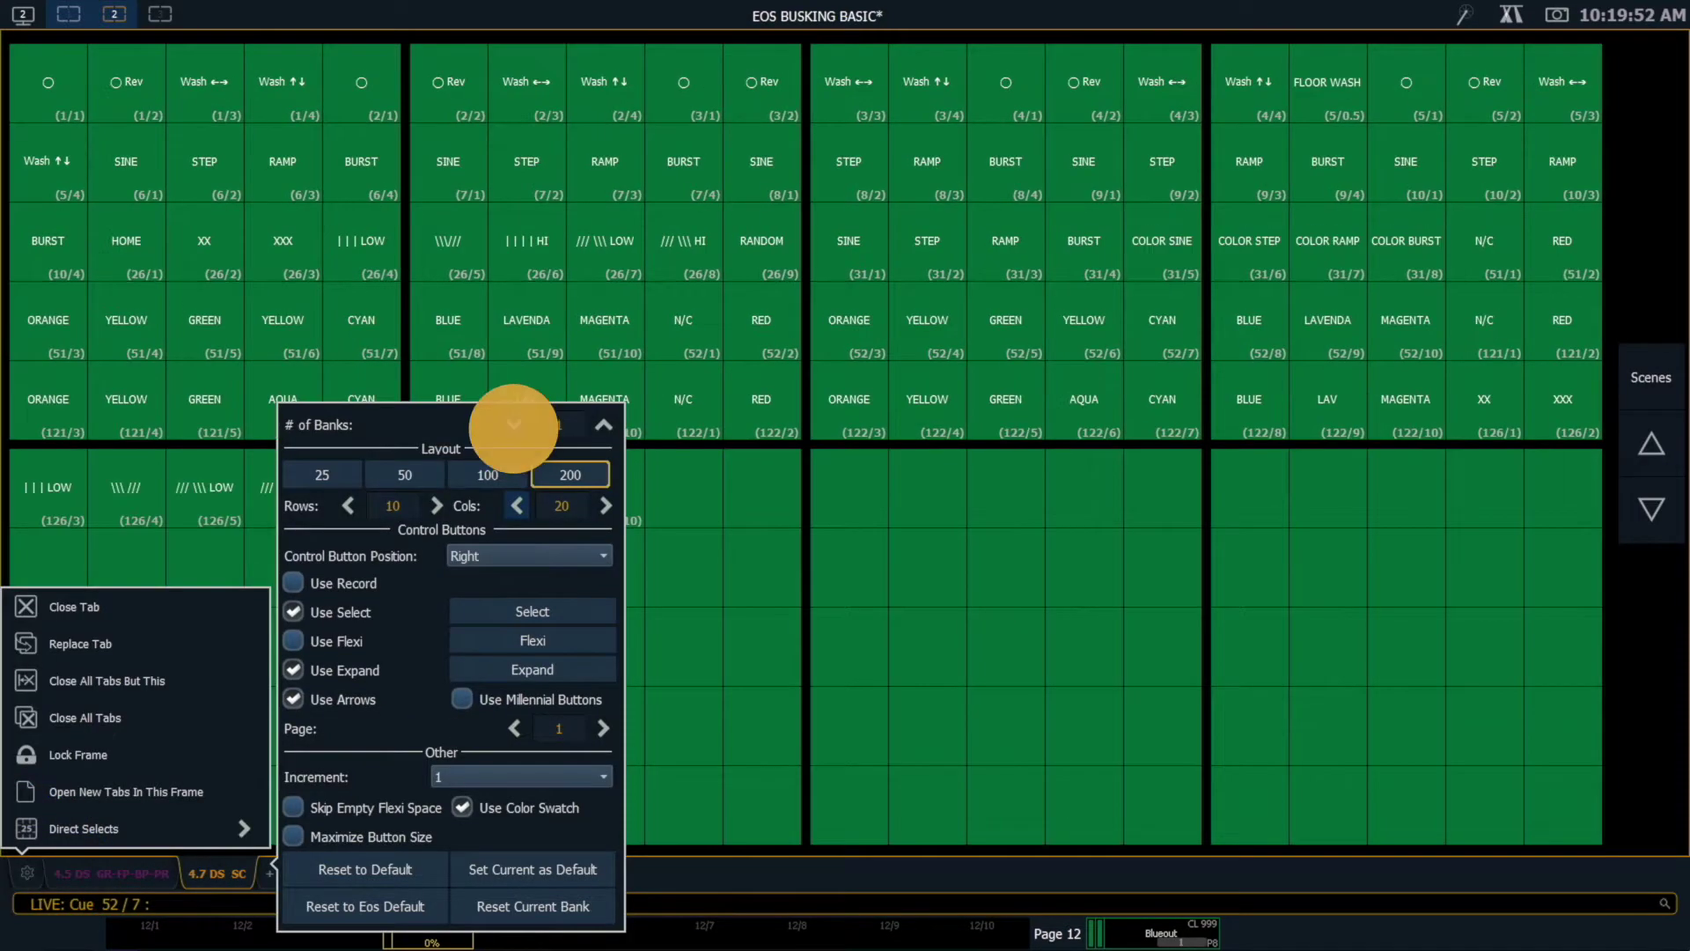
{"action": "left_click", "coordinate": [488, 474]}
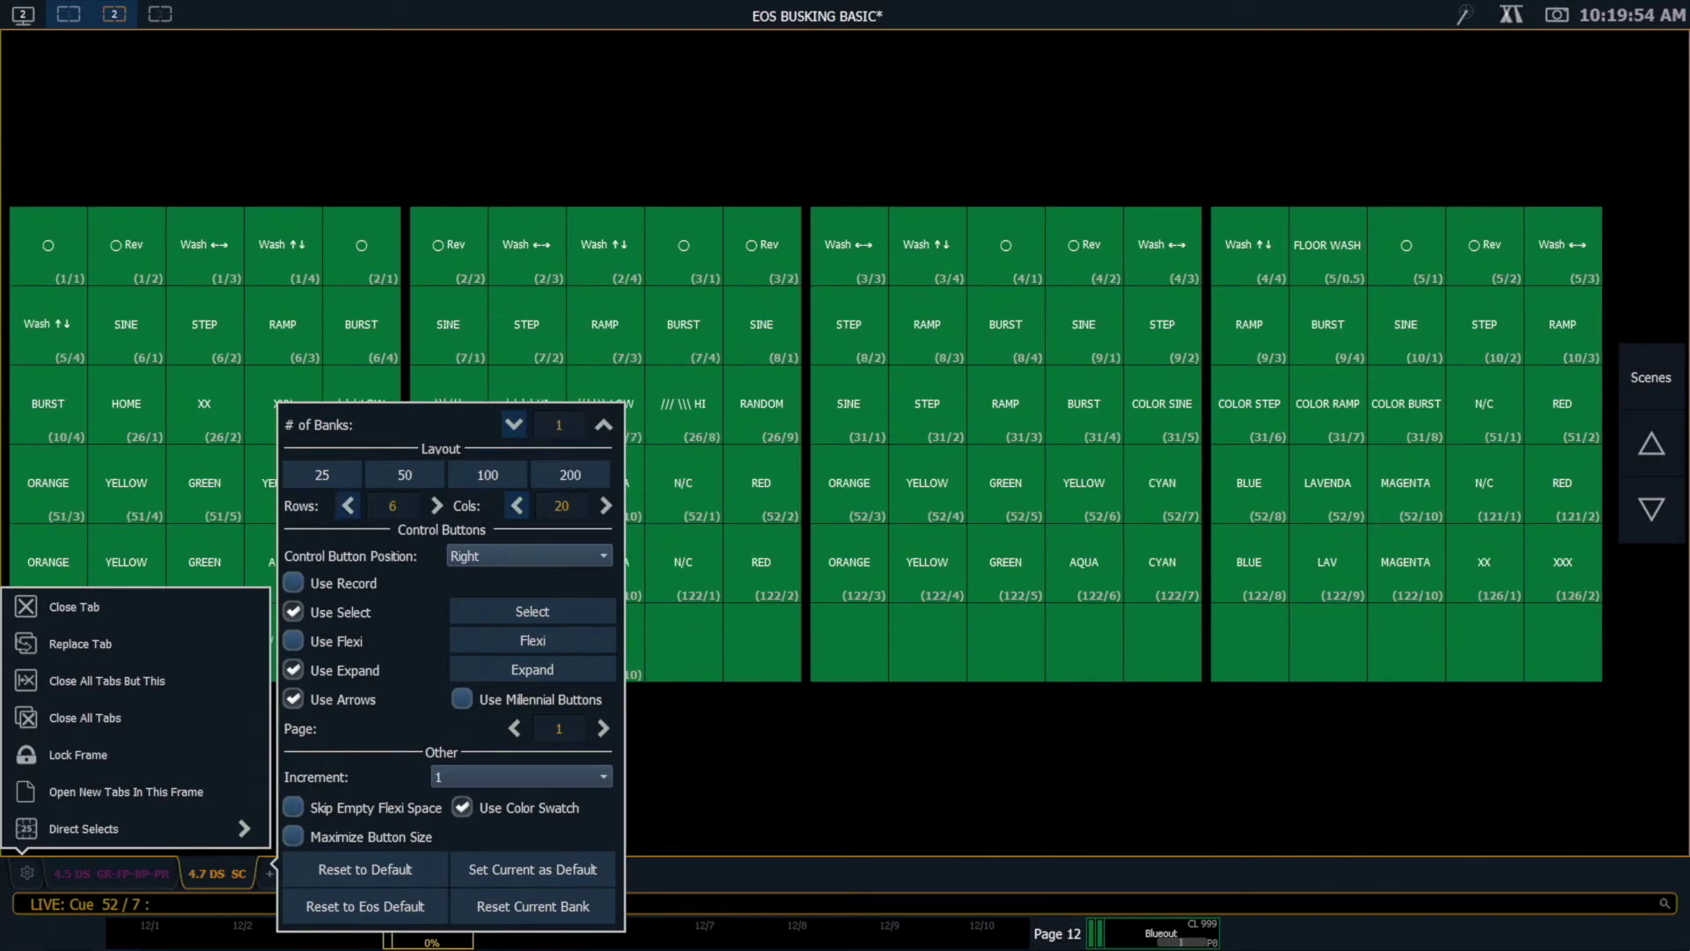
{"action": "left_click", "coordinate": [404, 474]}
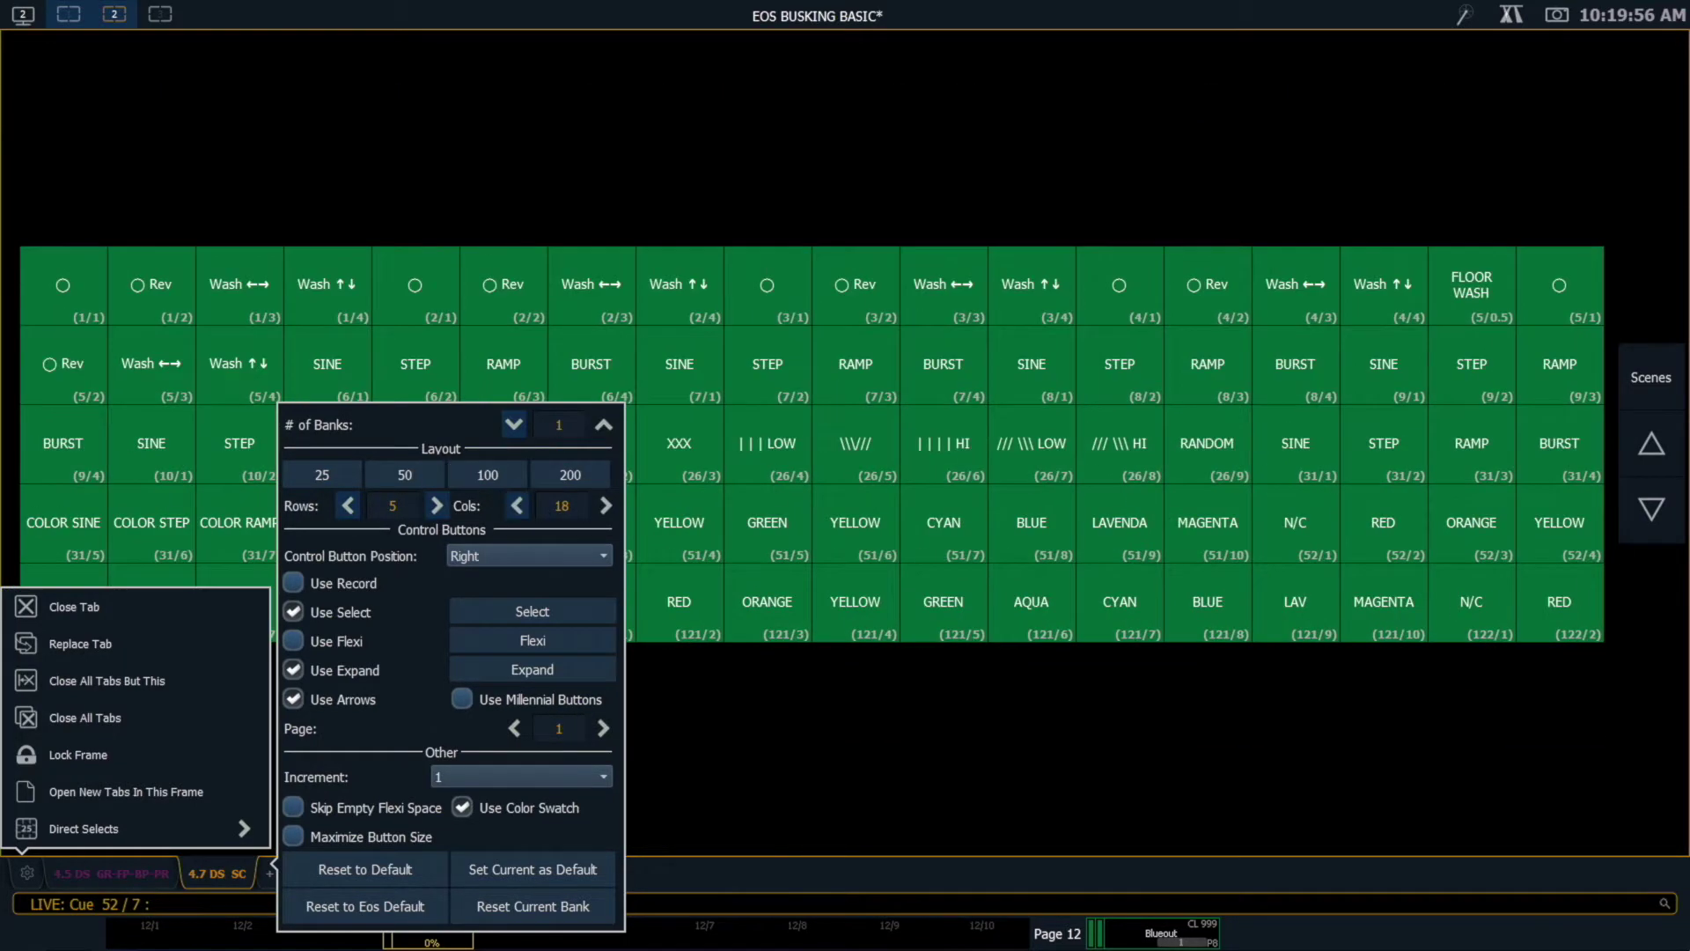
{"action": "left_click", "coordinate": [516, 505]}
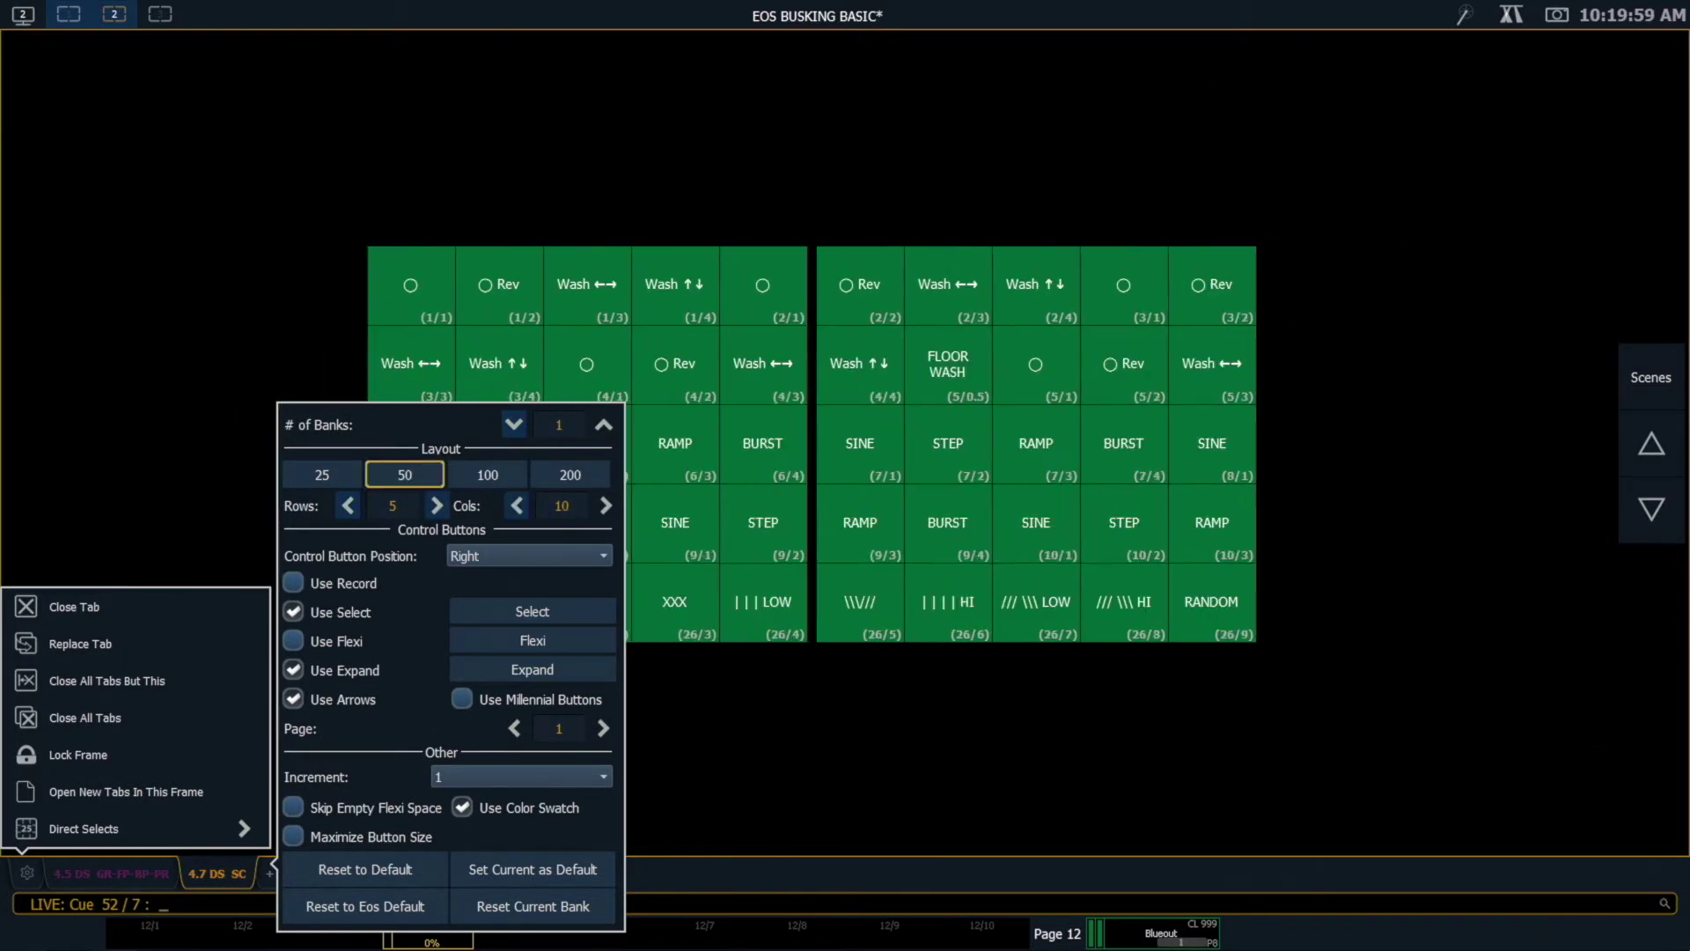
{"action": "left_click", "coordinate": [517, 505]}
{"action": "left_click", "coordinate": [517, 506]}
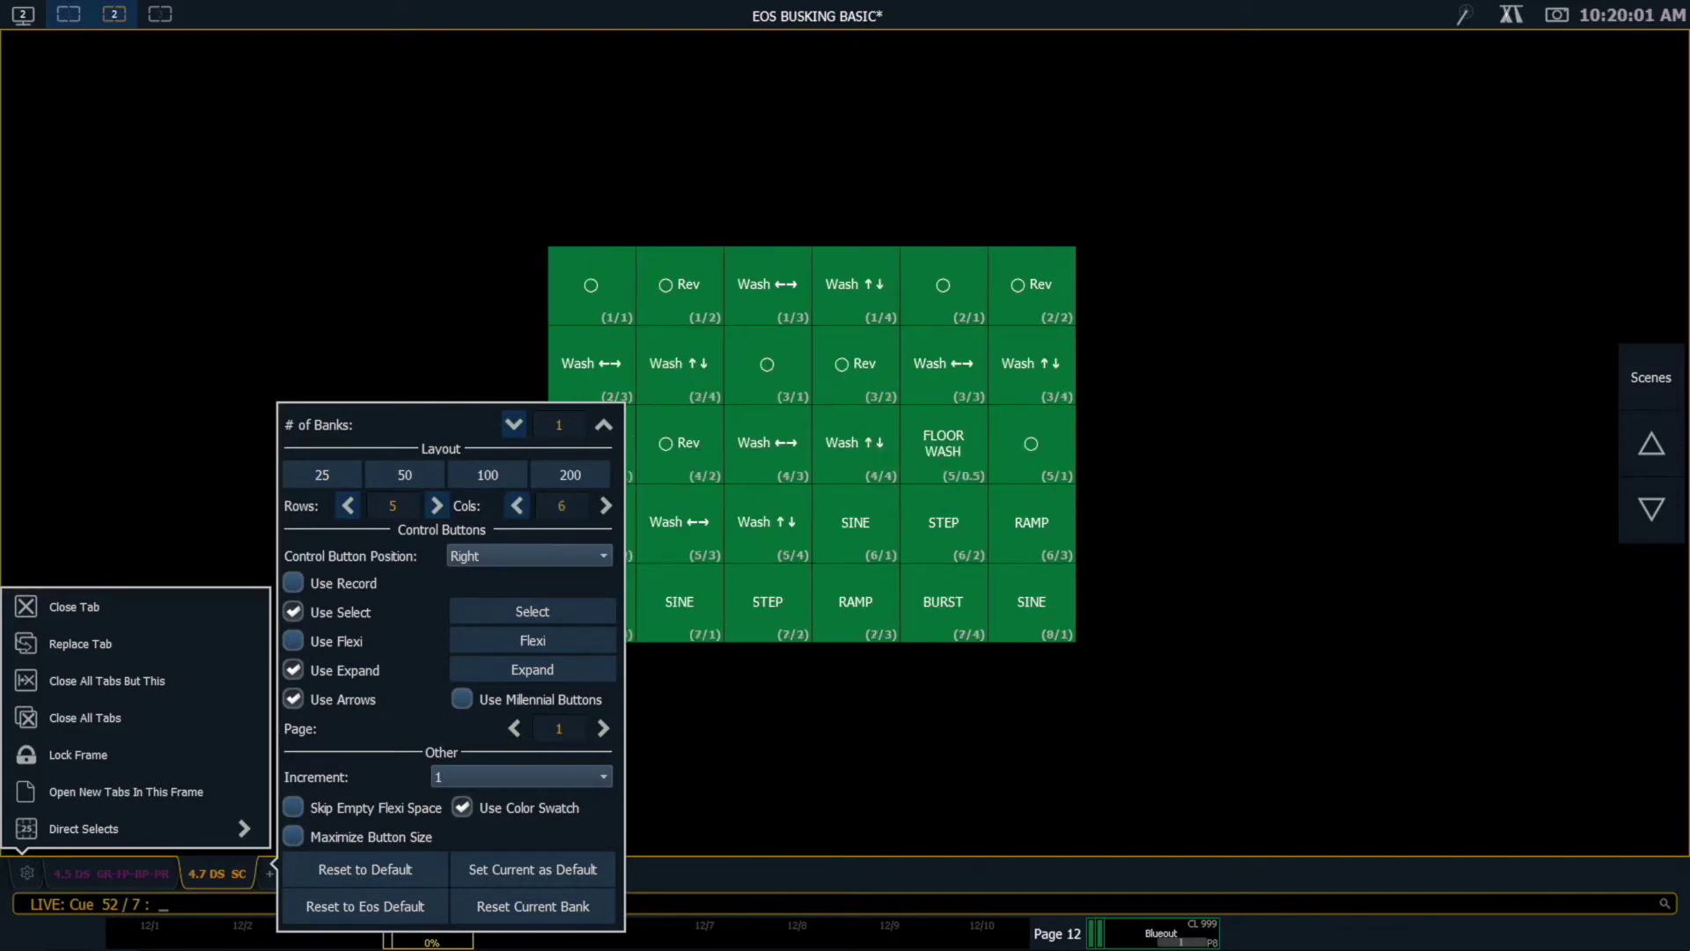
{"action": "left_click", "coordinate": [517, 505]}
{"action": "left_click", "coordinate": [1234, 726]}
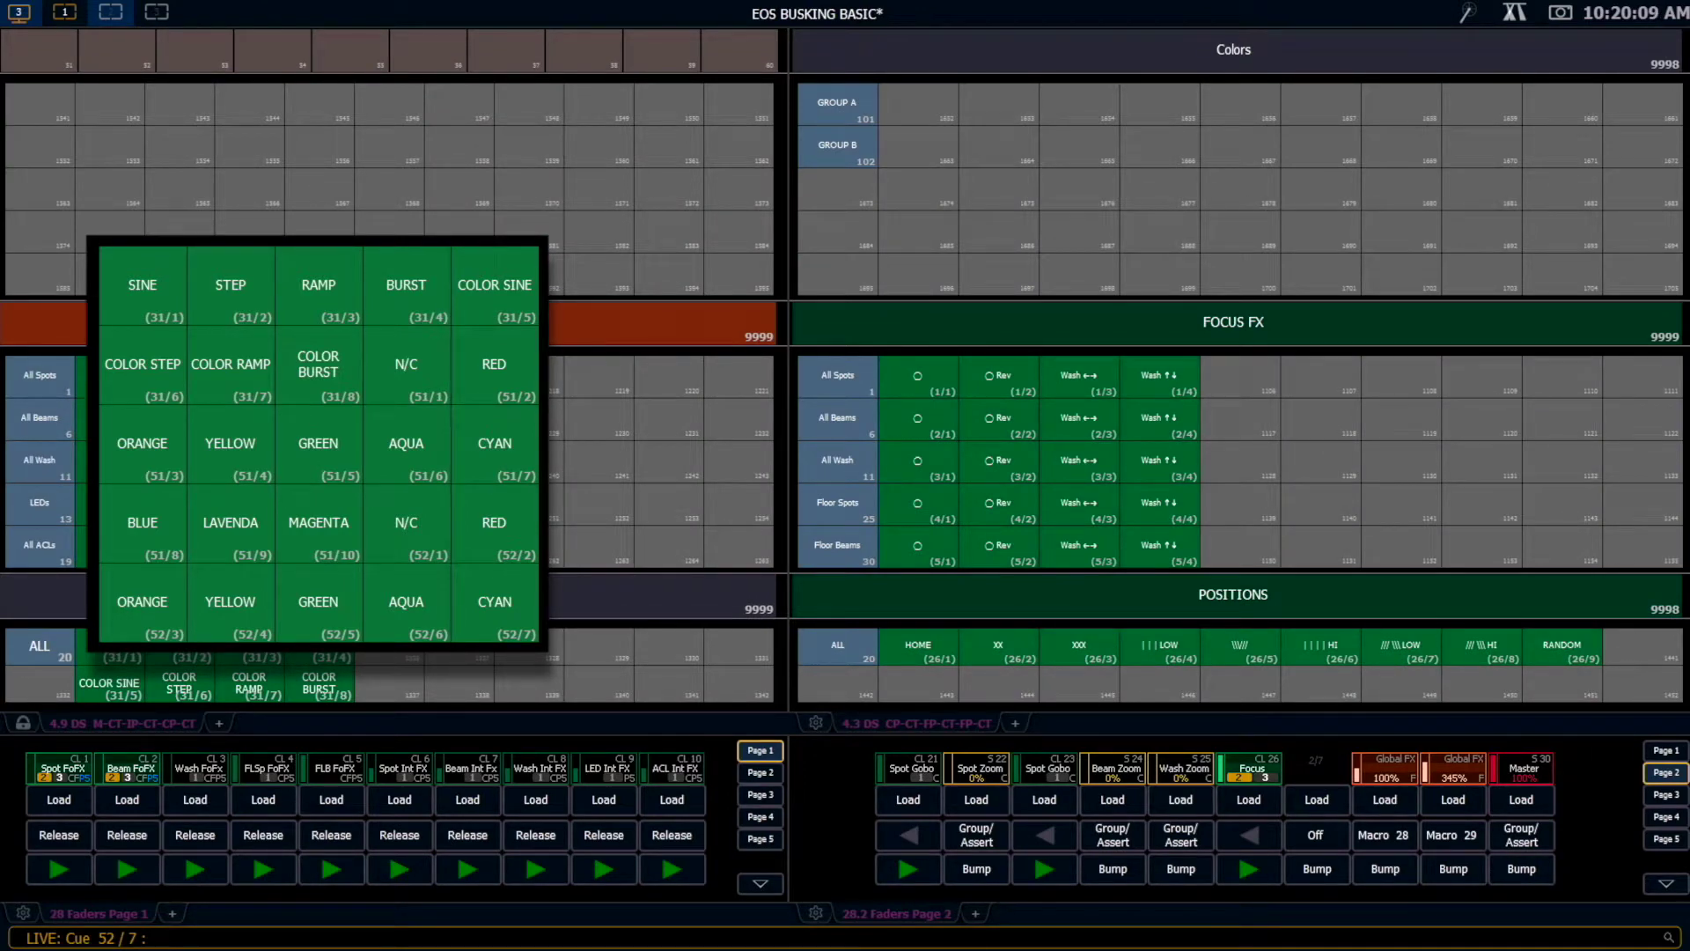
Step: Place list 51 cues N/C, RED, ORANGE, YELLOW and GREEN in the GROUP A Colors row
{"action": "left_click", "coordinate": [406, 363]}
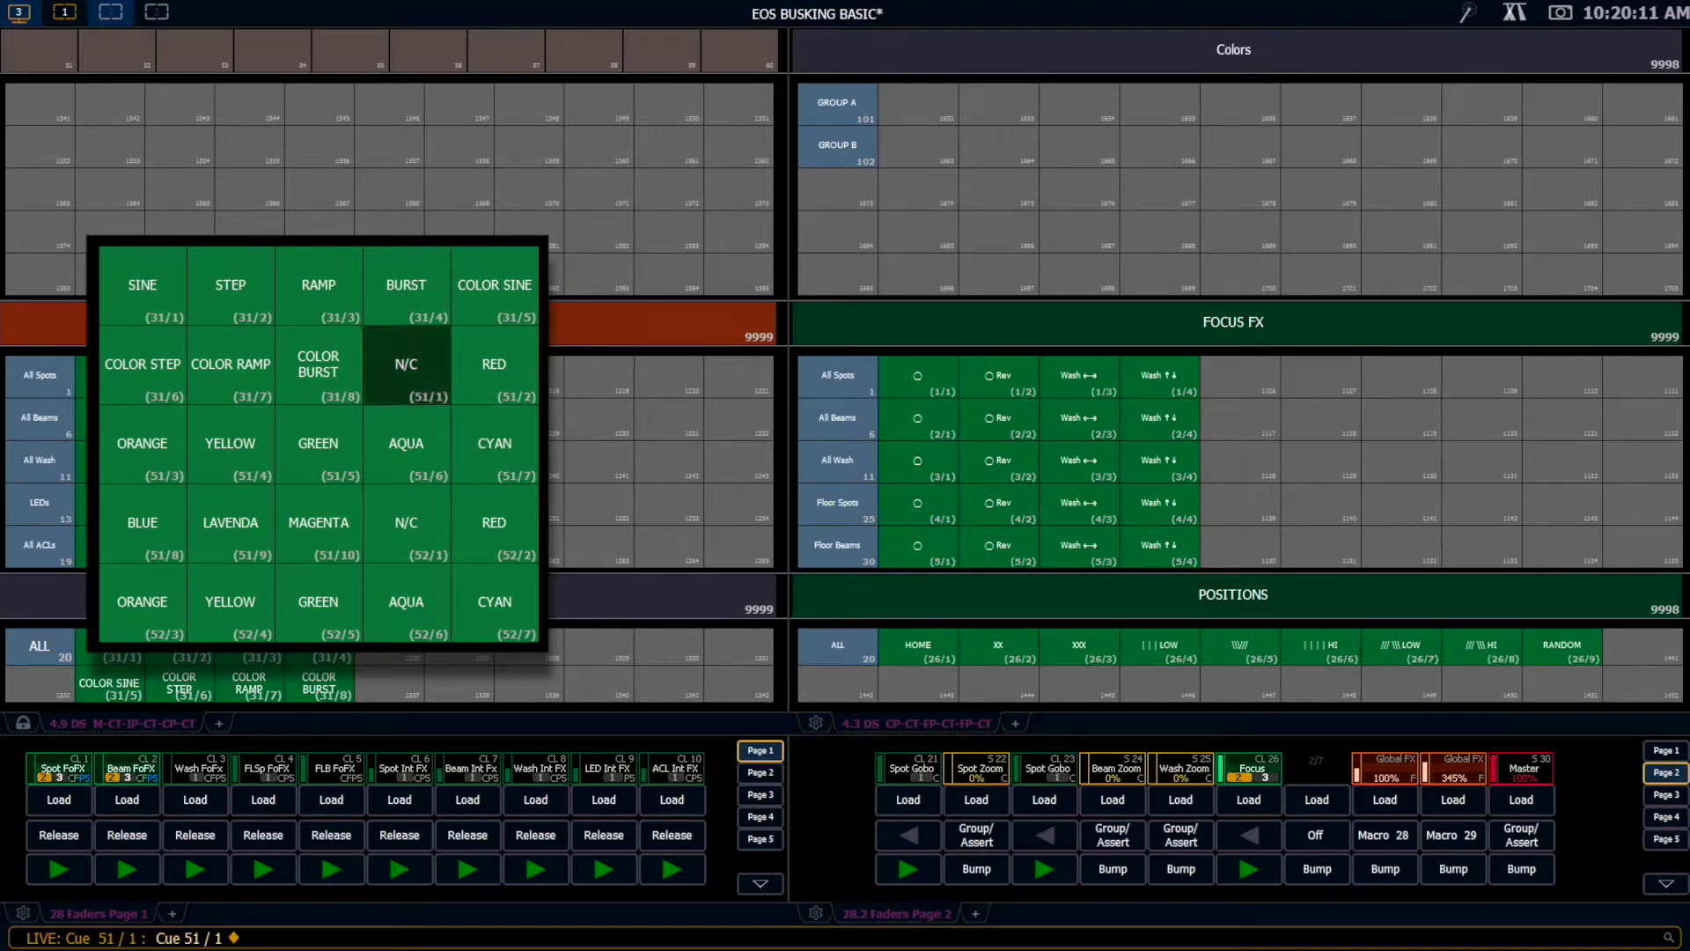
{"action": "left_click", "coordinate": [918, 105]}
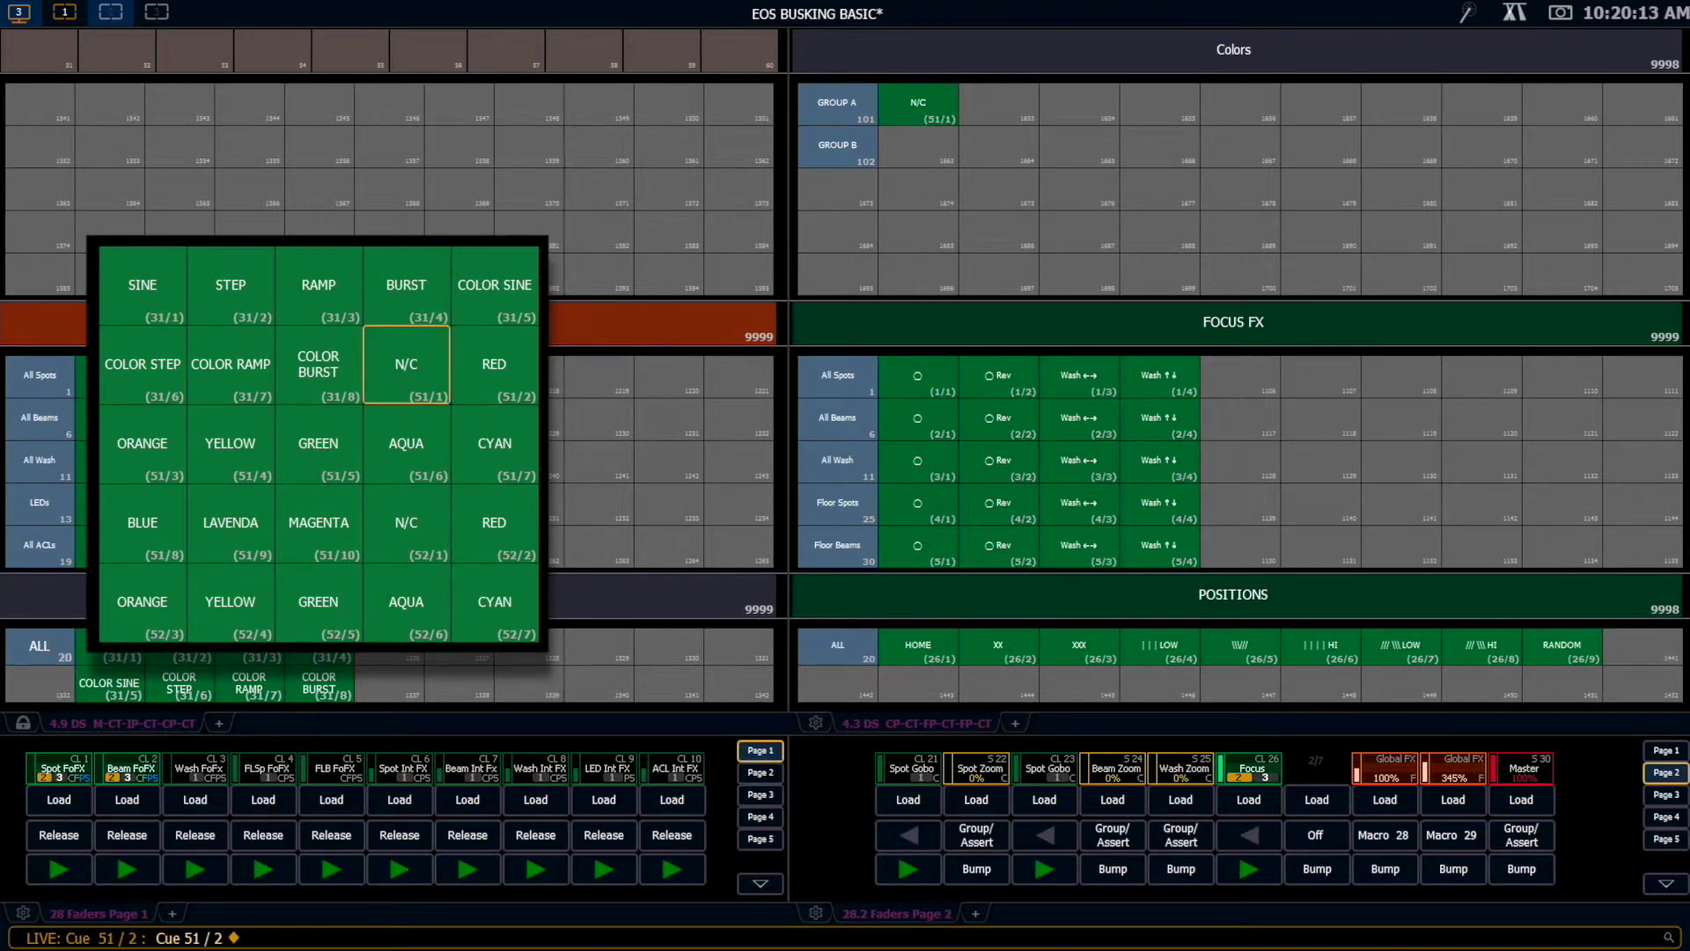
{"action": "left_click", "coordinate": [494, 364]}
{"action": "left_click", "coordinate": [998, 105]}
{"action": "left_click", "coordinate": [142, 443]}
{"action": "left_click", "coordinate": [1079, 105]}
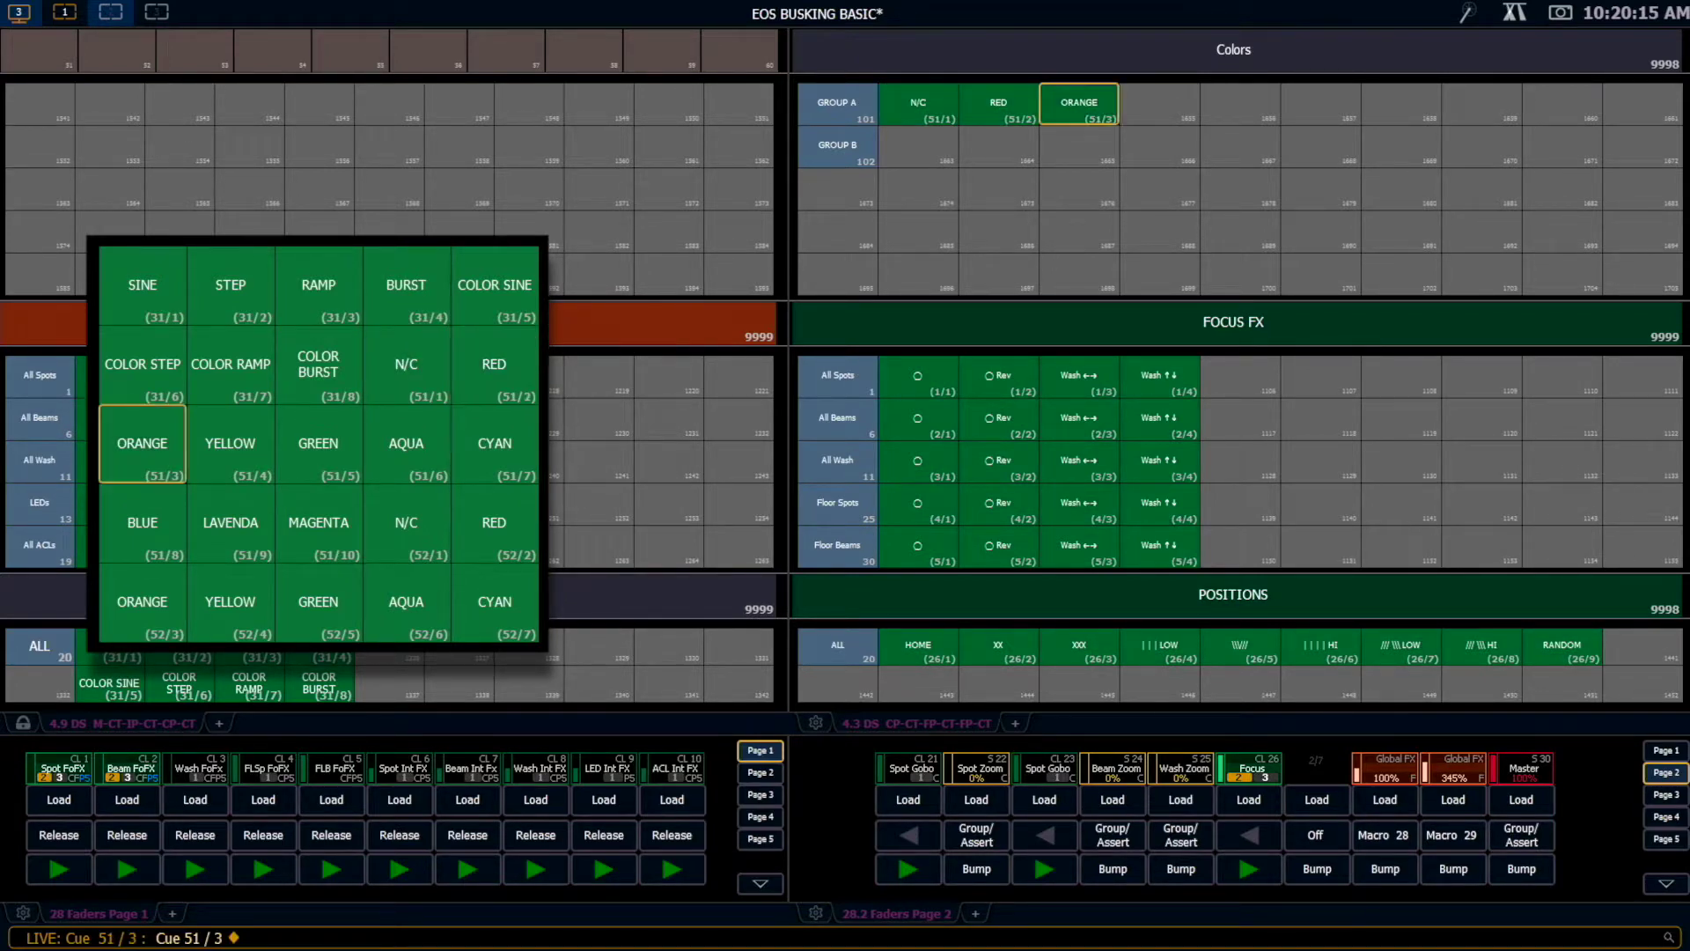
{"action": "left_click", "coordinate": [230, 443]}
{"action": "left_click", "coordinate": [1160, 105]}
{"action": "left_click", "coordinate": [318, 443]}
{"action": "left_click", "coordinate": [1239, 105]}
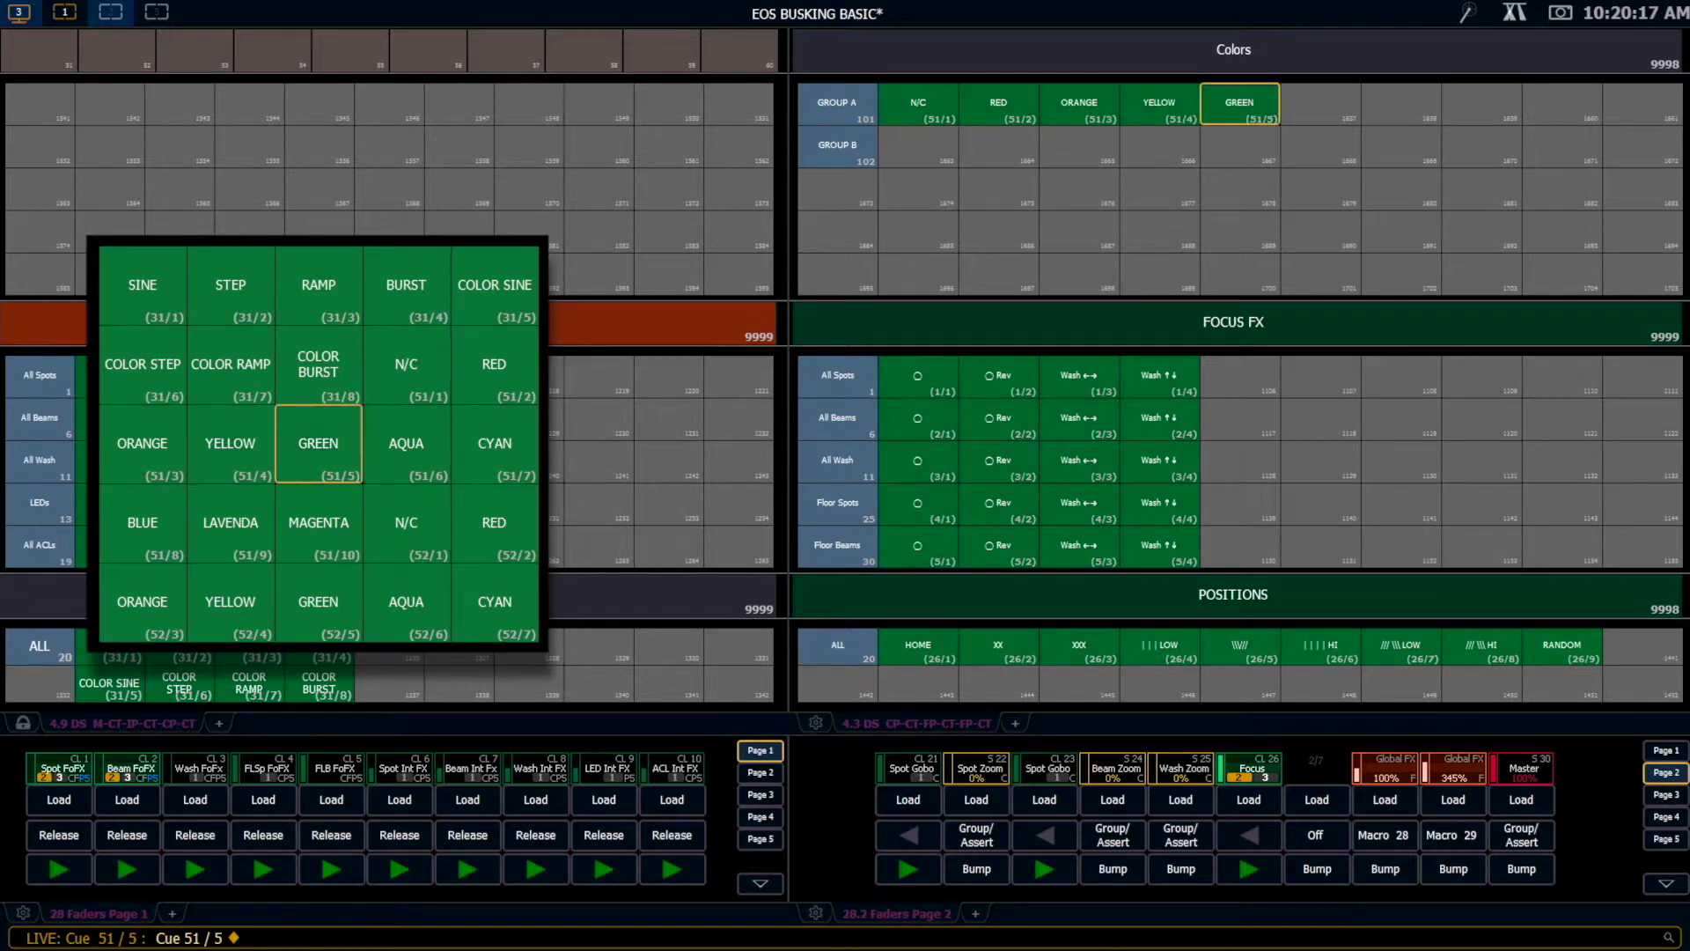
Step: Add list 51 cues AQUA, CYAN, BLUE, LAVENDA and MAGENTA to finish the GROUP A row
{"action": "left_click", "coordinate": [406, 443]}
{"action": "left_click", "coordinate": [1321, 105]}
{"action": "left_click", "coordinate": [494, 443]}
{"action": "left_click", "coordinate": [1400, 105]}
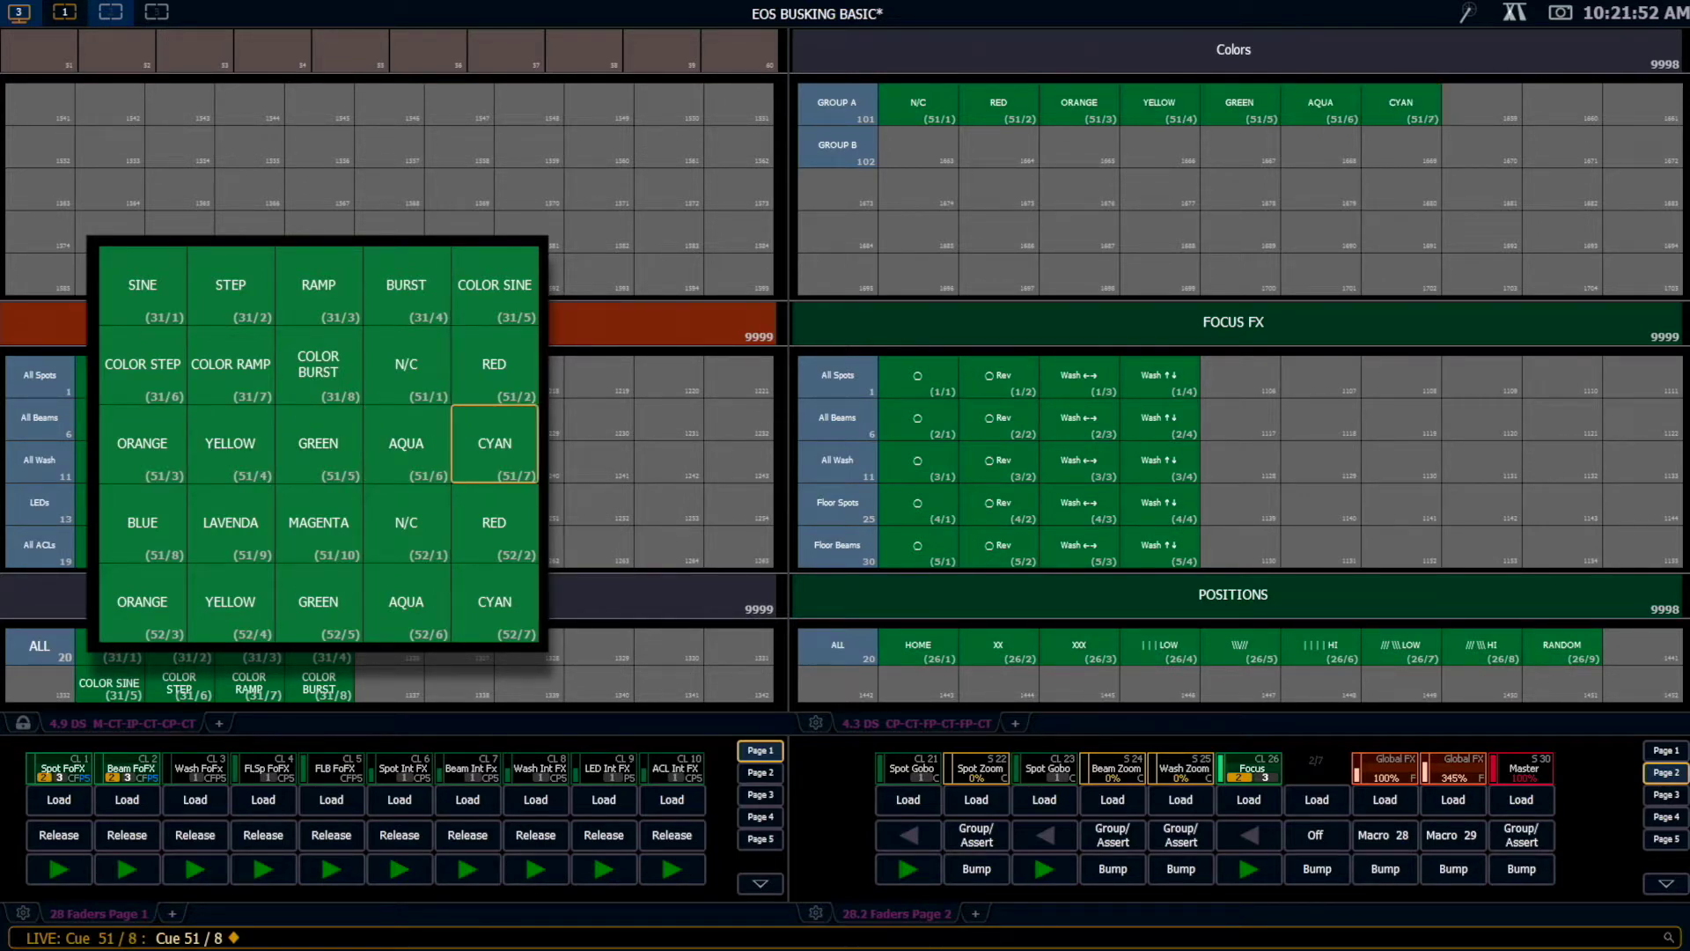
{"action": "left_click", "coordinate": [142, 522]}
{"action": "left_click", "coordinate": [1482, 105]}
{"action": "left_click", "coordinate": [229, 522]}
{"action": "left_click", "coordinate": [1561, 105]}
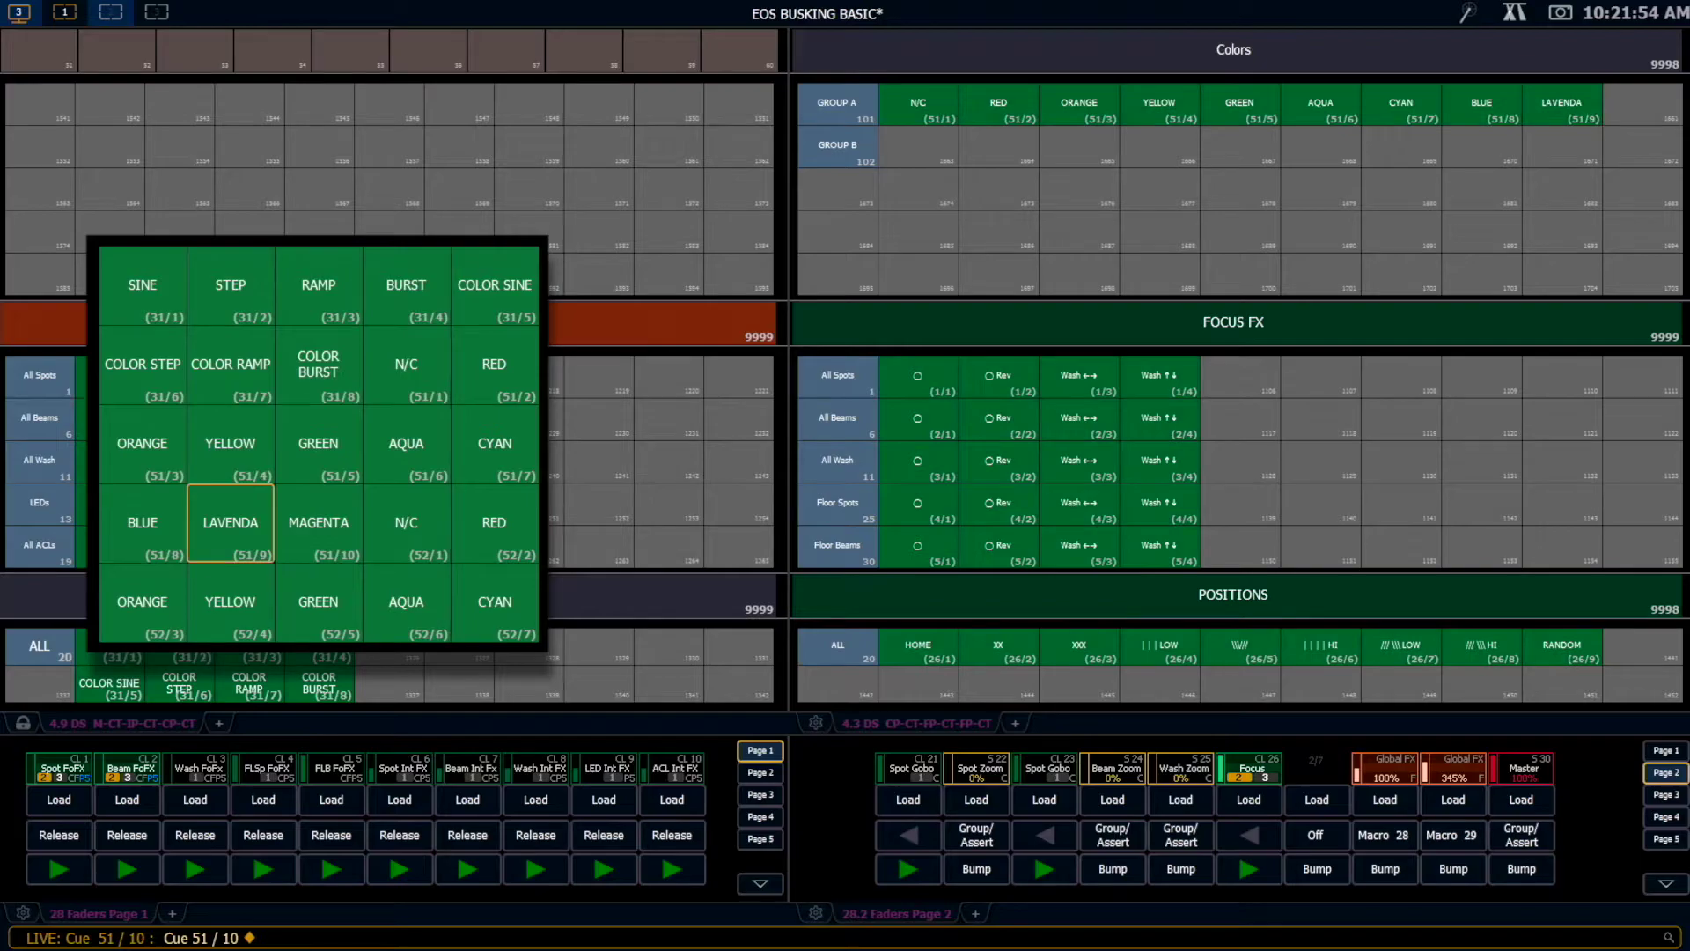
{"action": "left_click", "coordinate": [318, 522]}
{"action": "left_click", "coordinate": [1642, 104]}
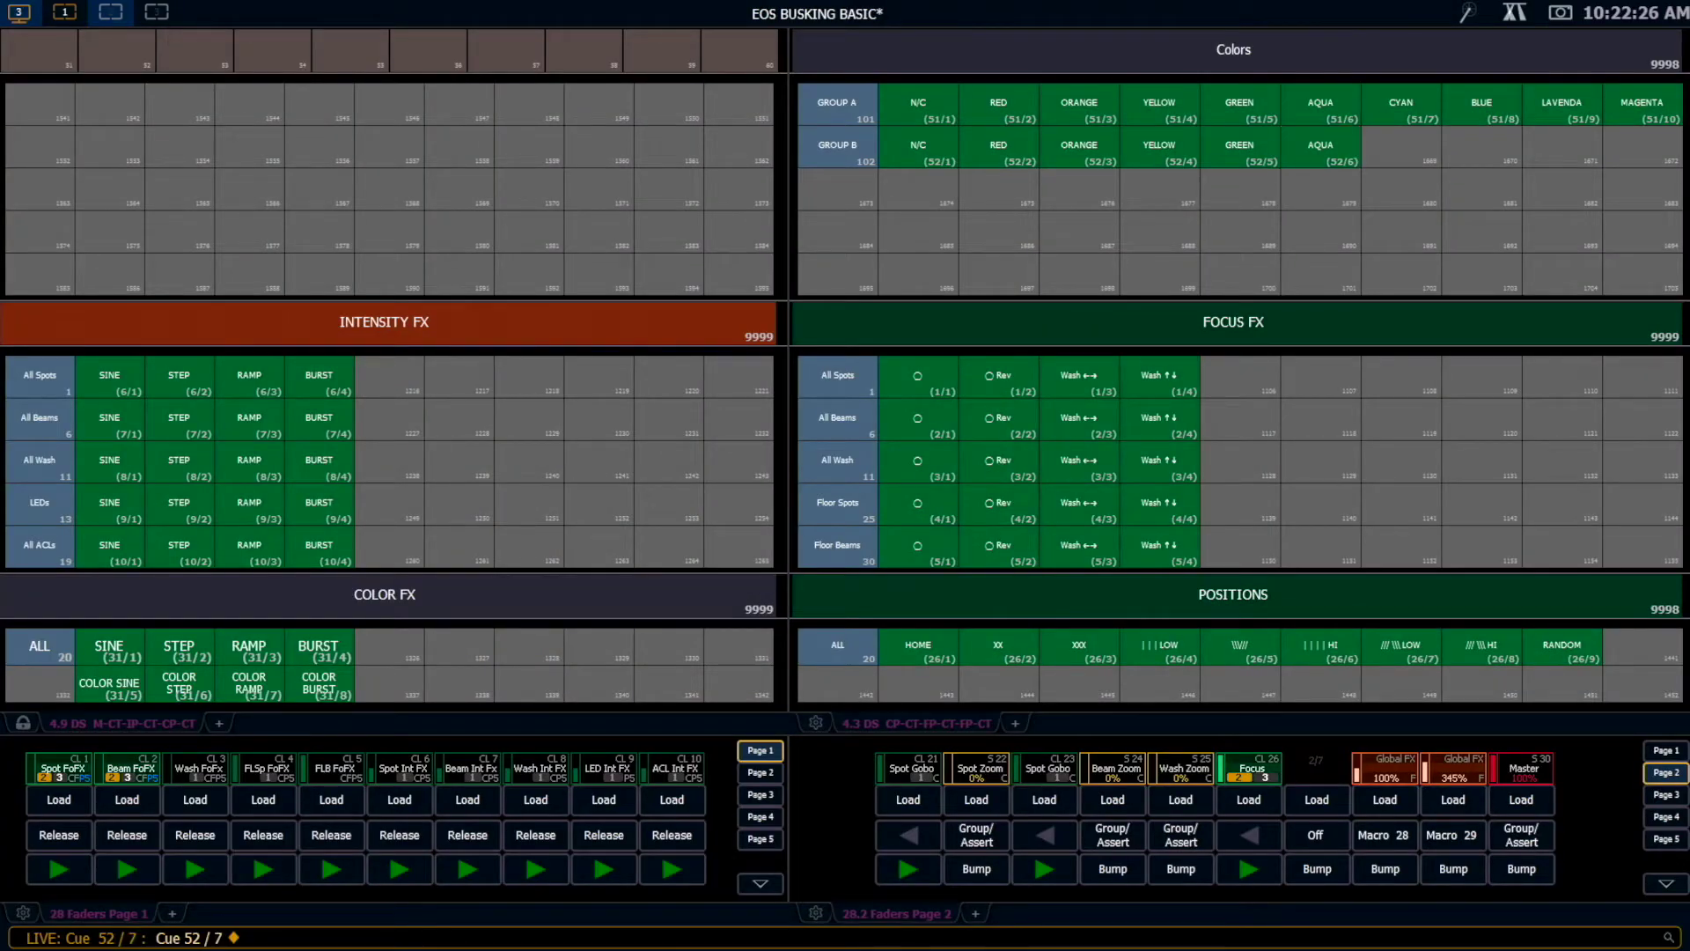
Step: Place list 52 cues CYAN, BLUE, LAVENDA and MAGENTA (52/7–52/10) in the GROUP B row
{"action": "left_click", "coordinate": [1401, 146]}
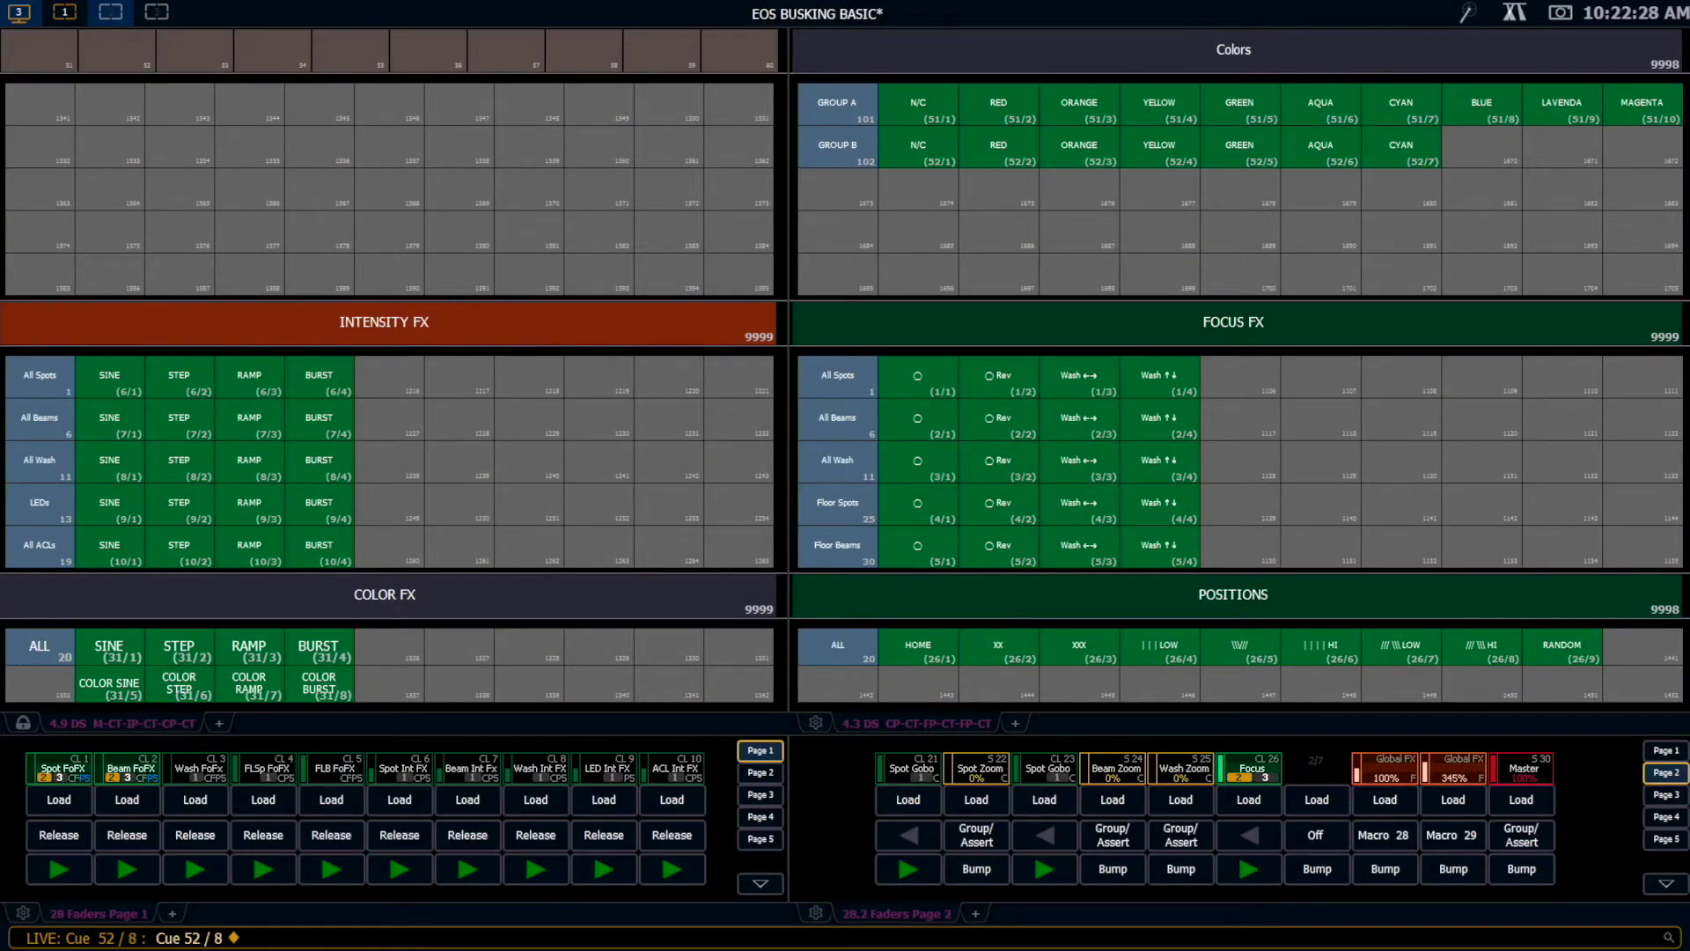
{"action": "left_click", "coordinate": [1482, 146]}
{"action": "left_click", "coordinate": [1562, 146]}
{"action": "left_click", "coordinate": [1641, 146]}
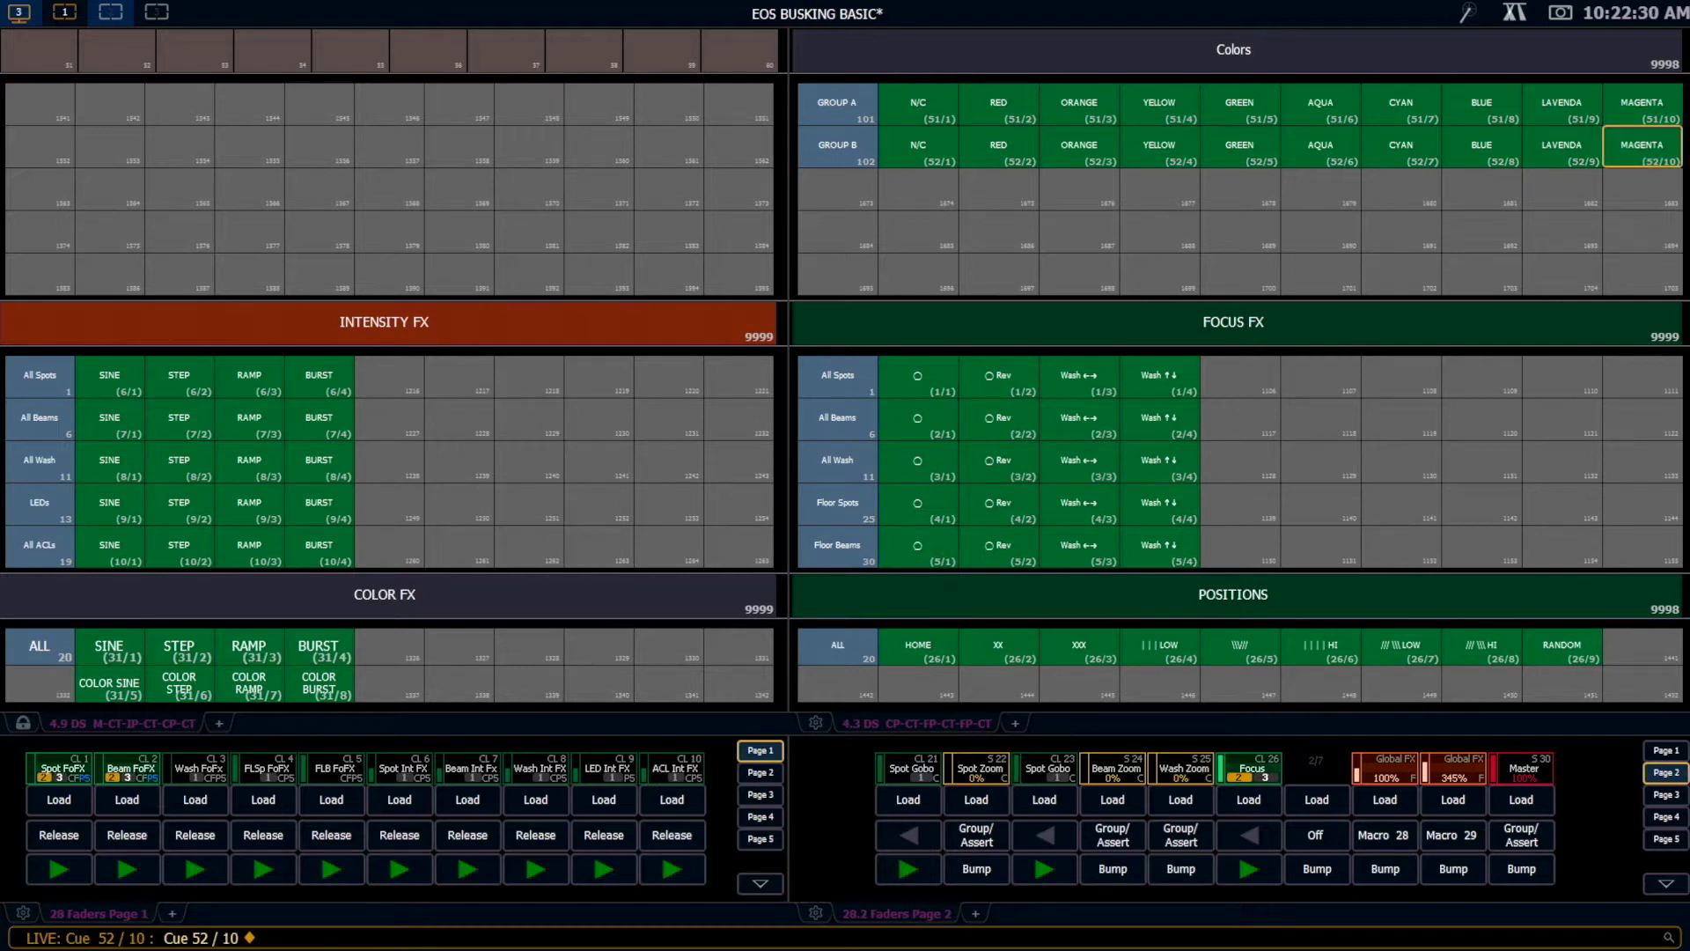